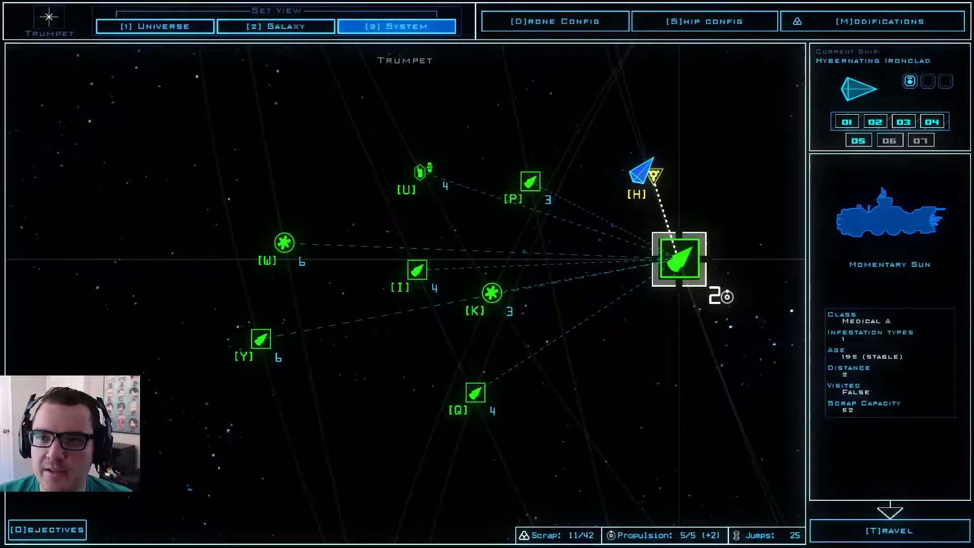
Step: Review Brandon's, Mouse's and Kellee's loadouts in the drone boarding configuration
key(d)
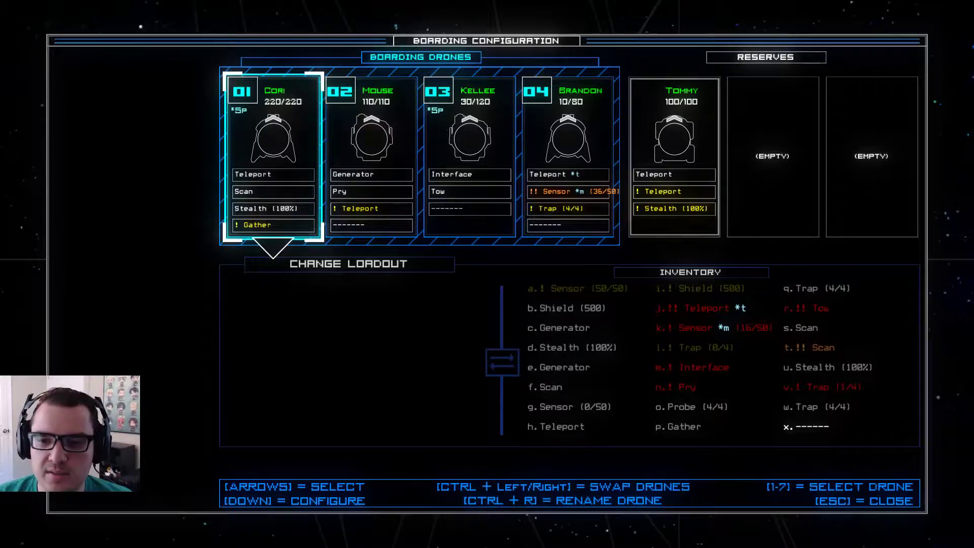
key(Right)
key(Right)
key(Right)
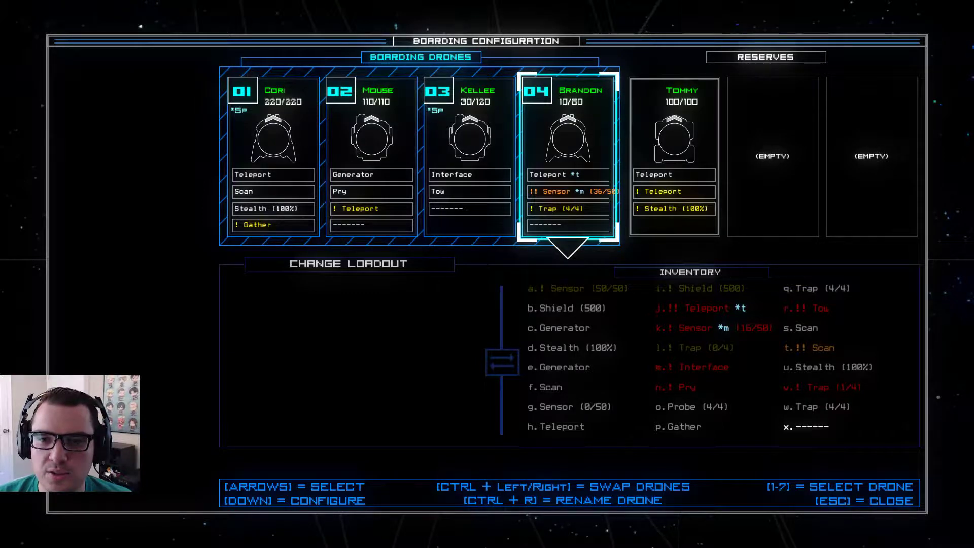
key(Left)
key(Left)
key(Left)
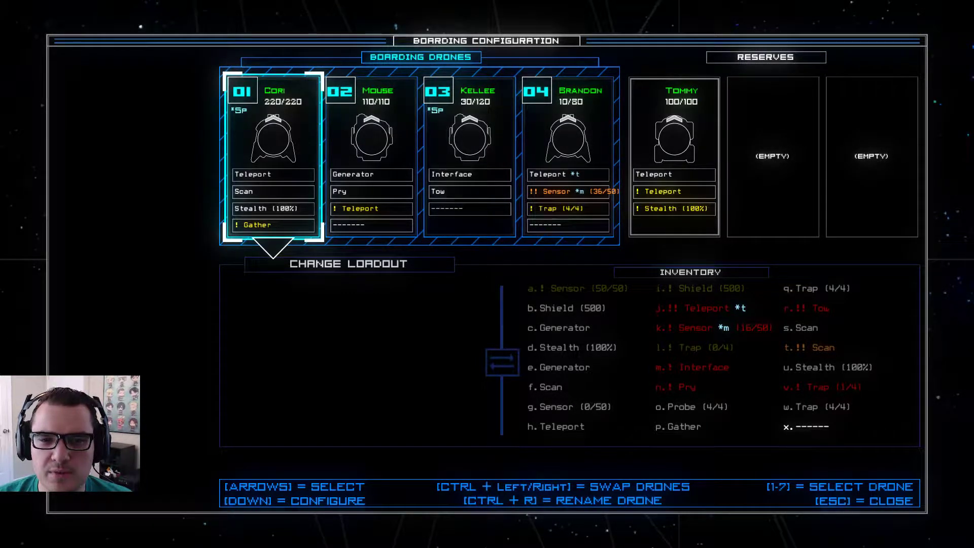
key(Right)
key(Right)
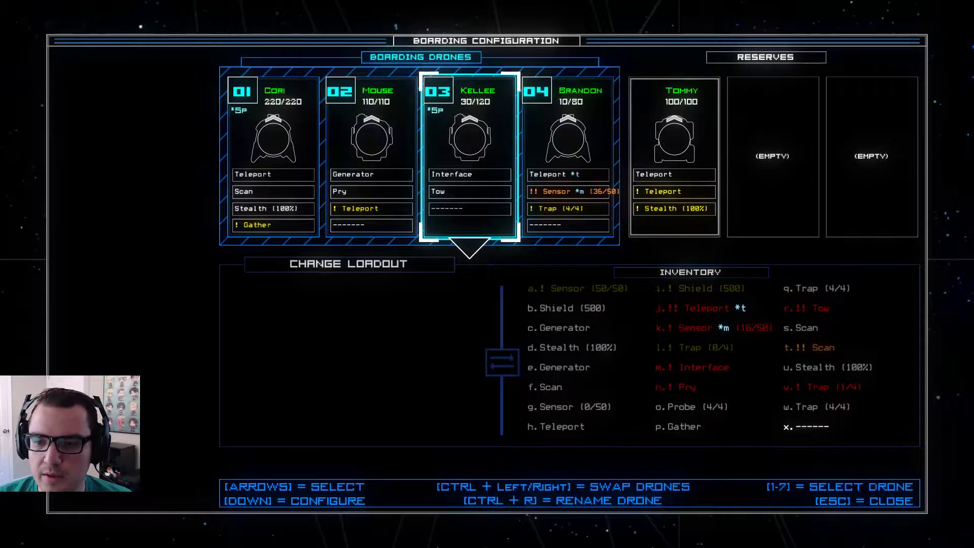
key(Left)
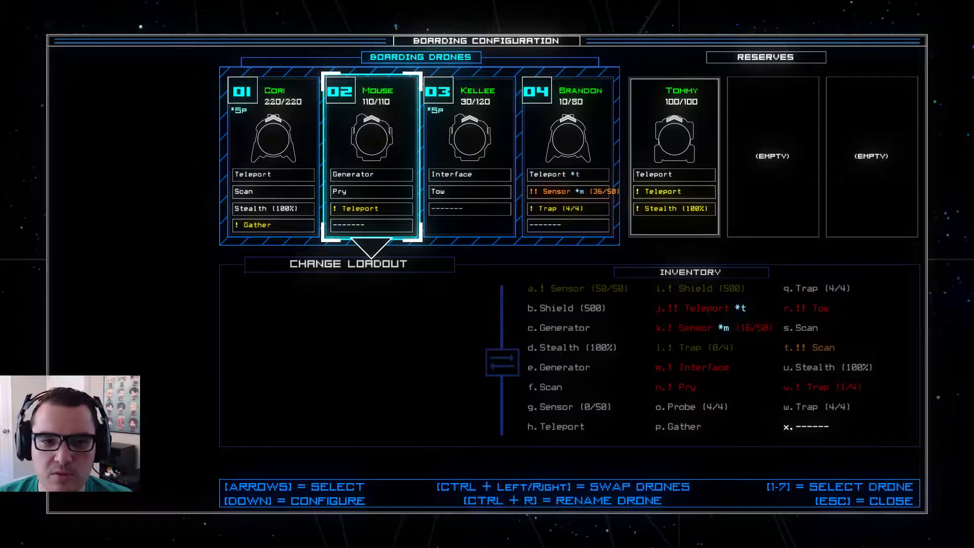
key(Escape)
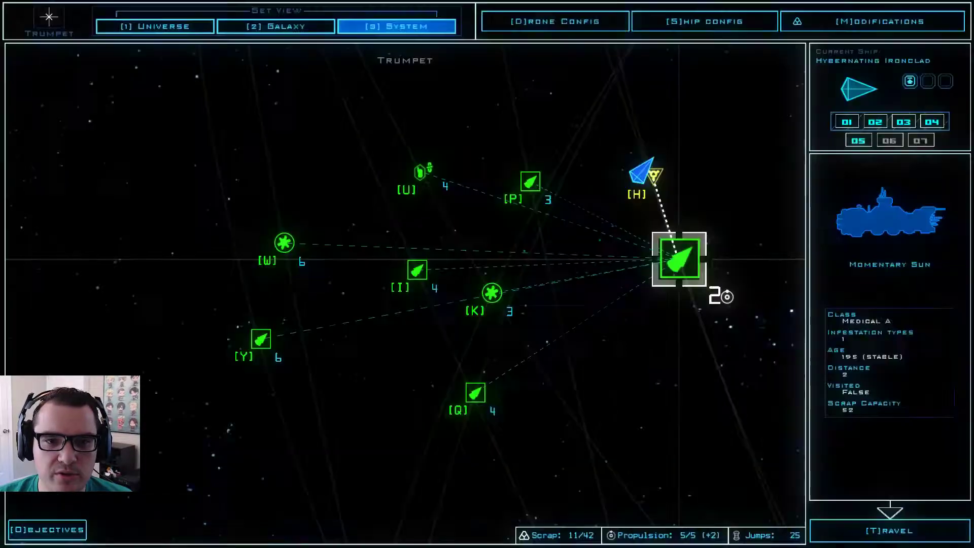
Step: Inspect the trading post and Montevallo station, then travel to the Momentary Sun derelict
key(Left)
key(Left)
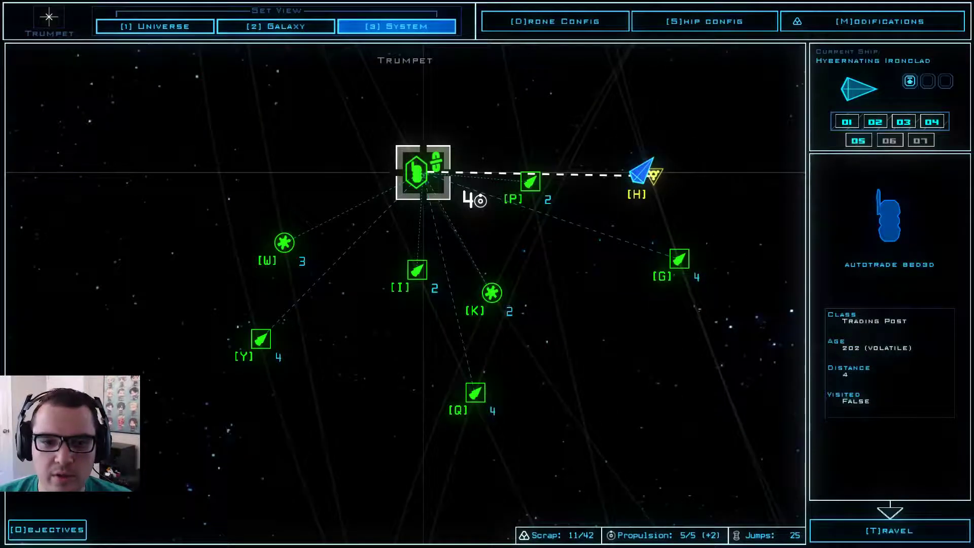
key(Right)
key(Right)
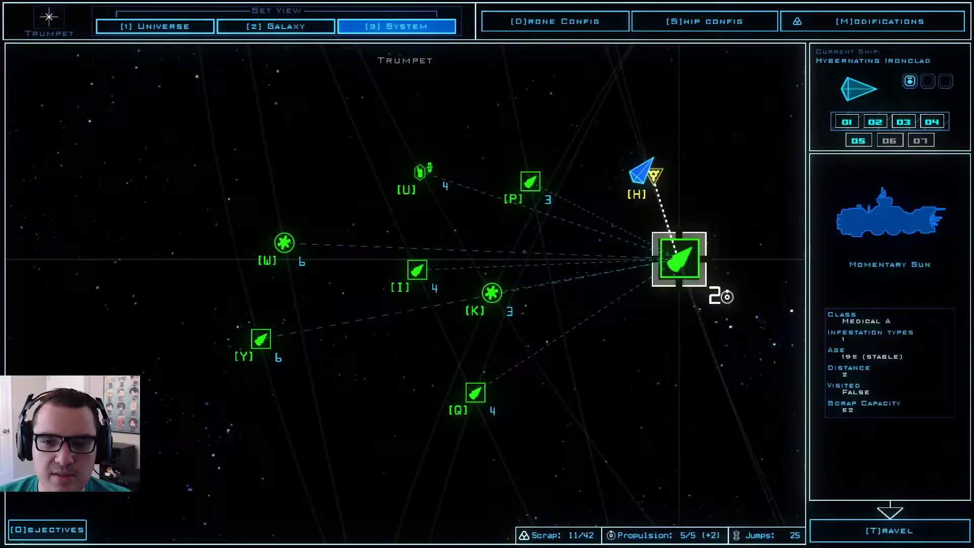
key(Right)
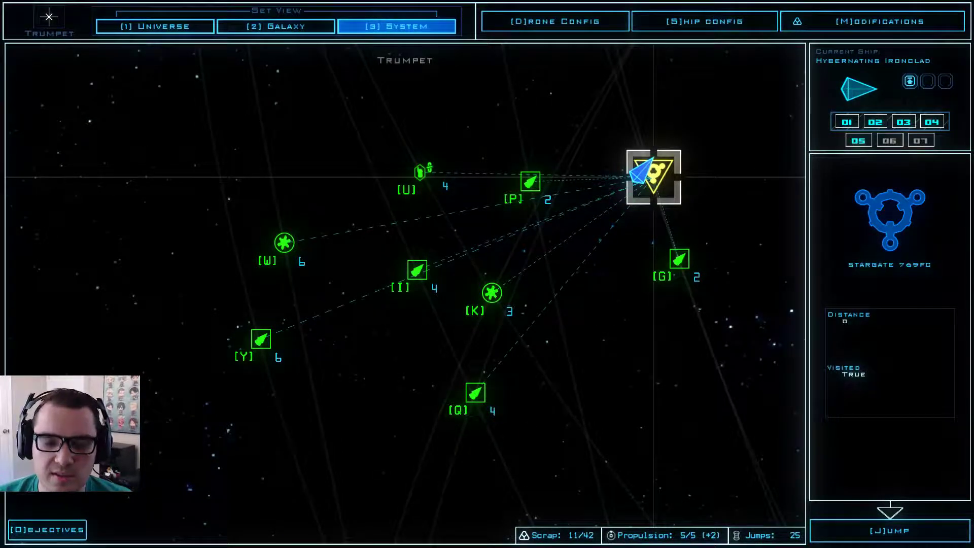
key(Left)
key(Left)
key(Left)
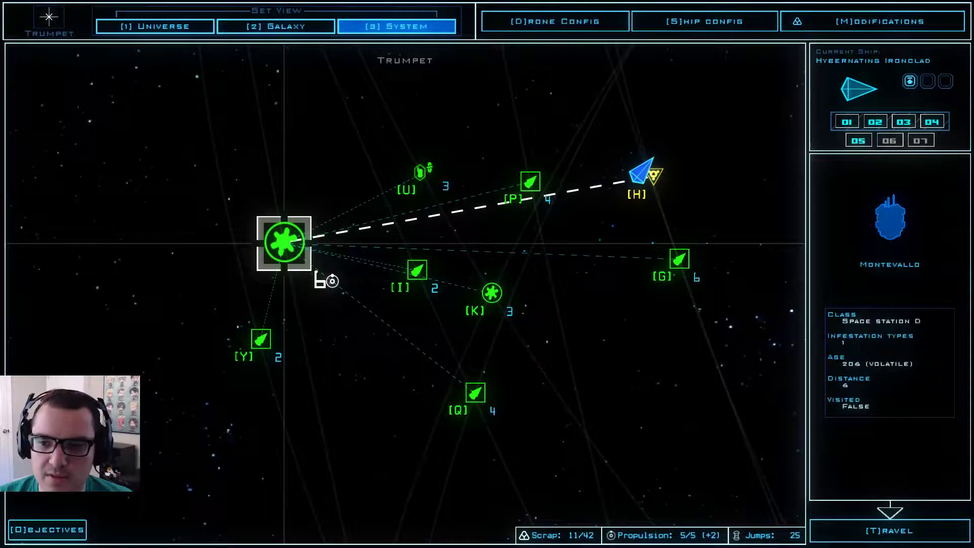
key(Right)
key(Right)
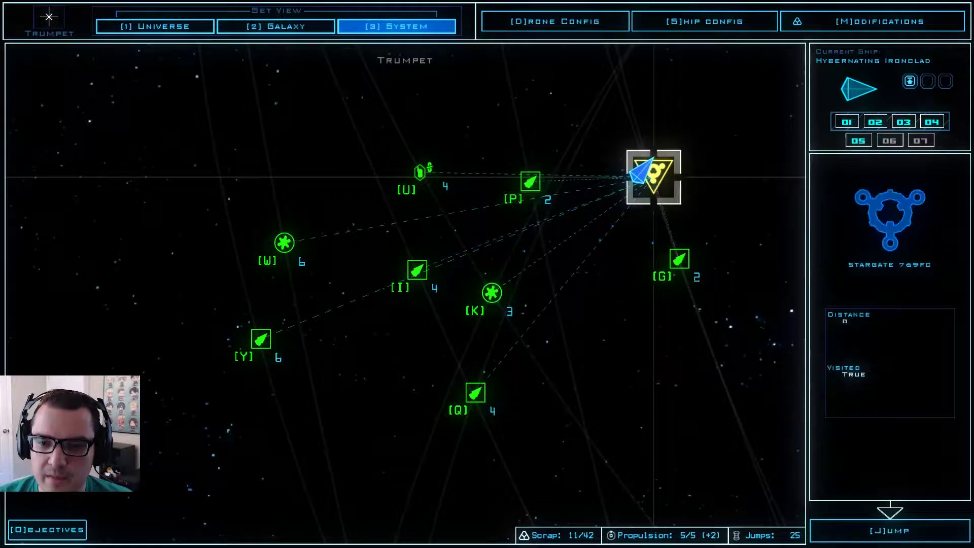
key(Right)
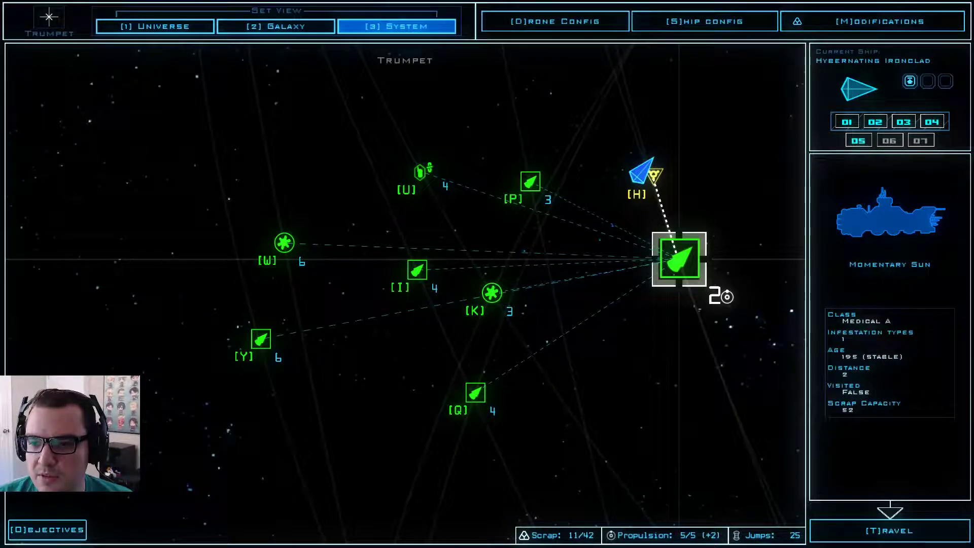
key(t)
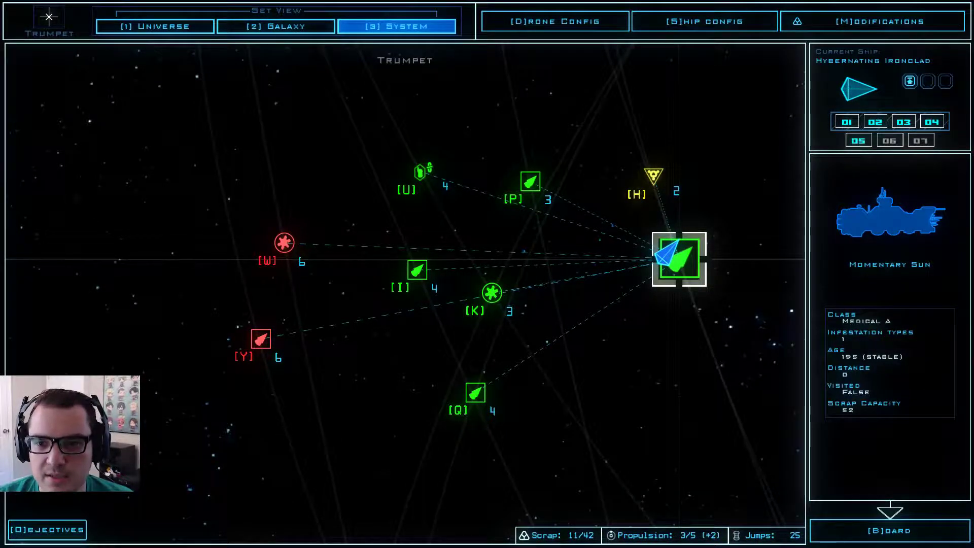
key(b)
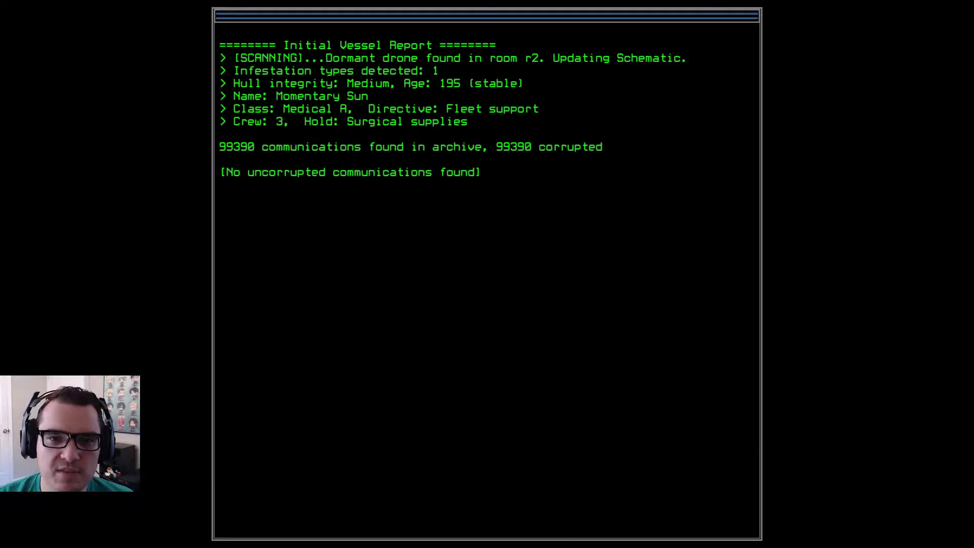
Step: Dismiss the Momentary Sun's initial vessel report to reveal its 20-room schematic
key(Return)
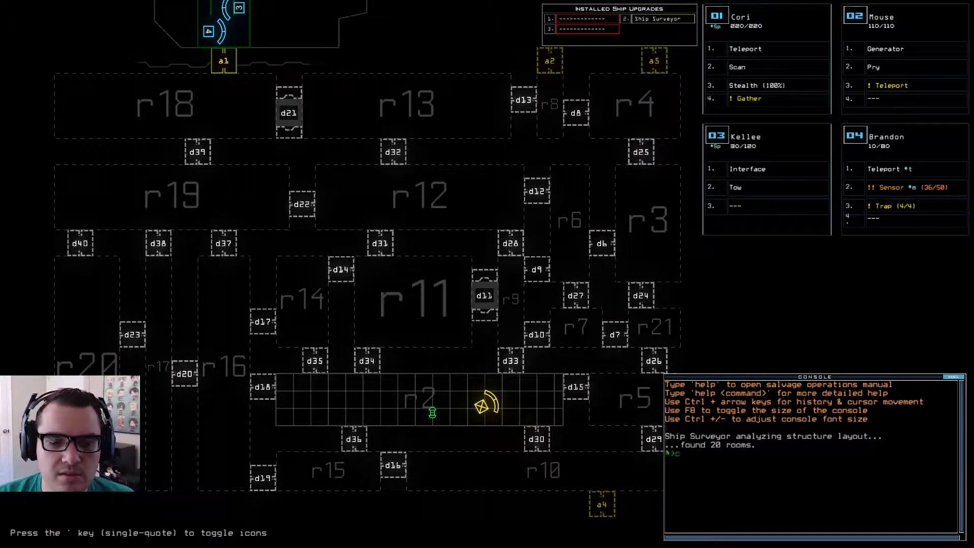
text(check r18)
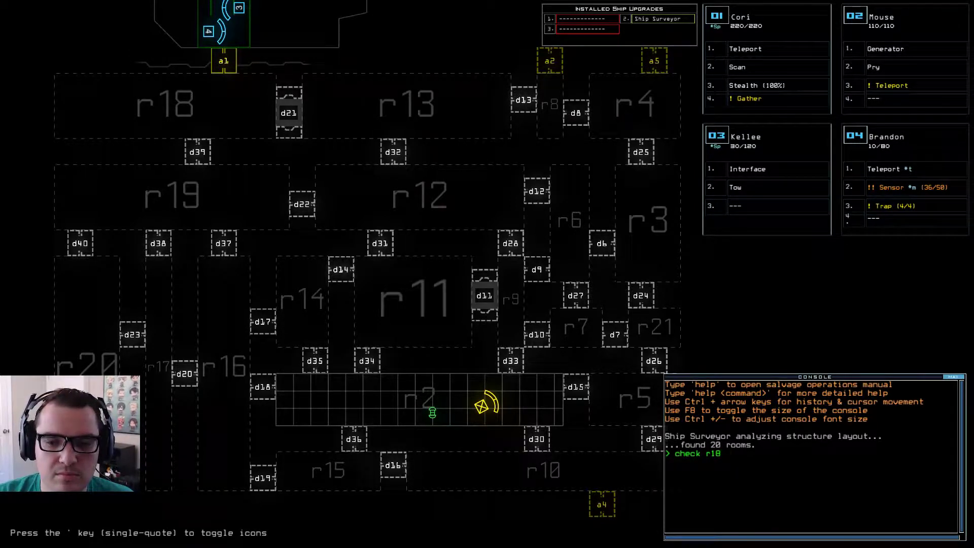
text( check r13 chech)
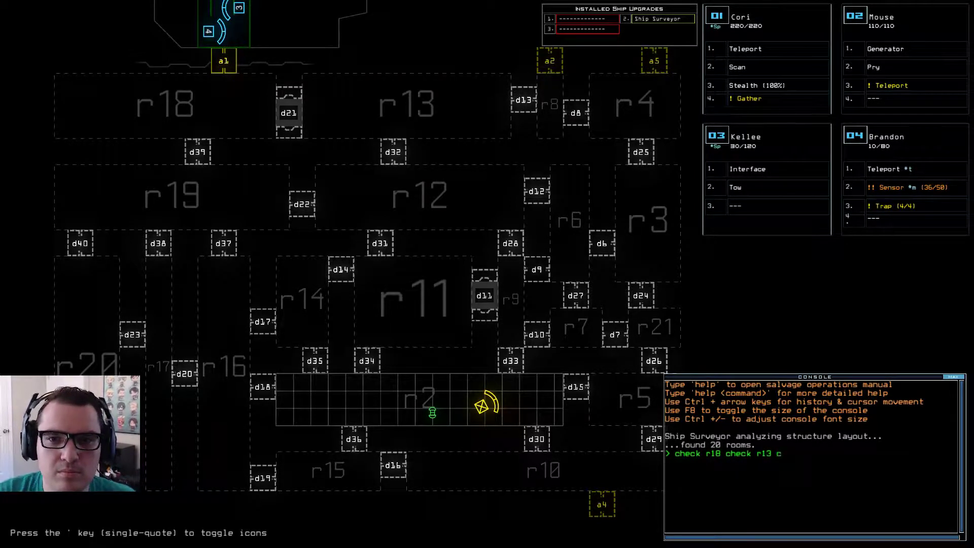
text( r)
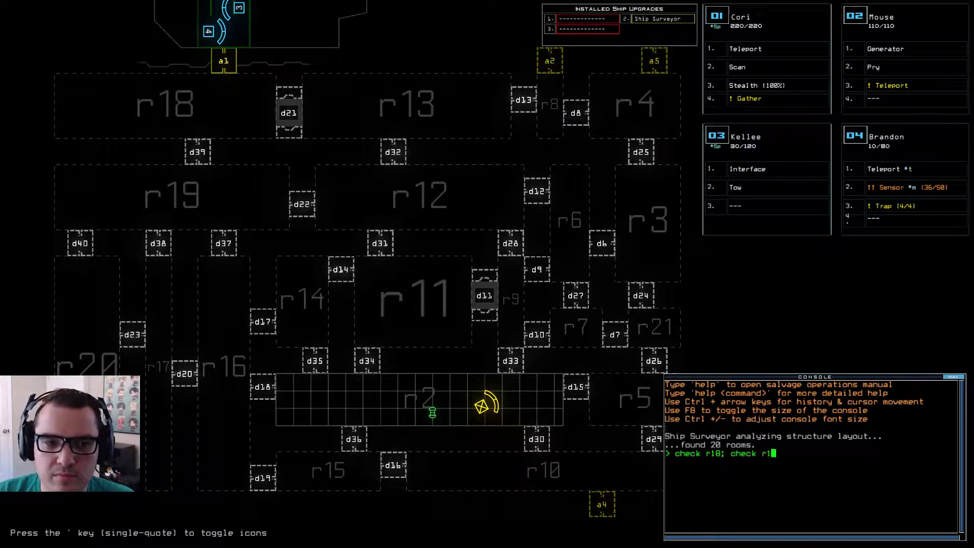
text(ck r)
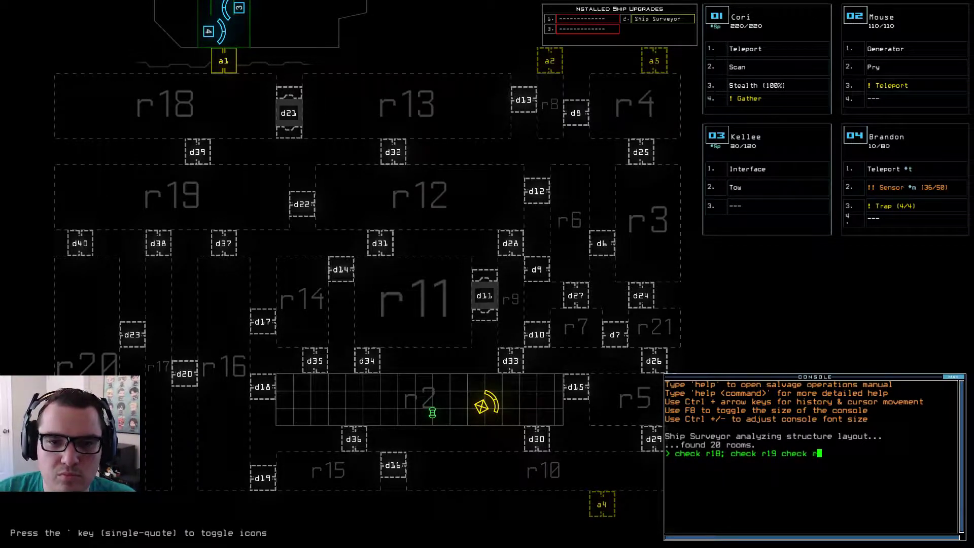
text(12 )
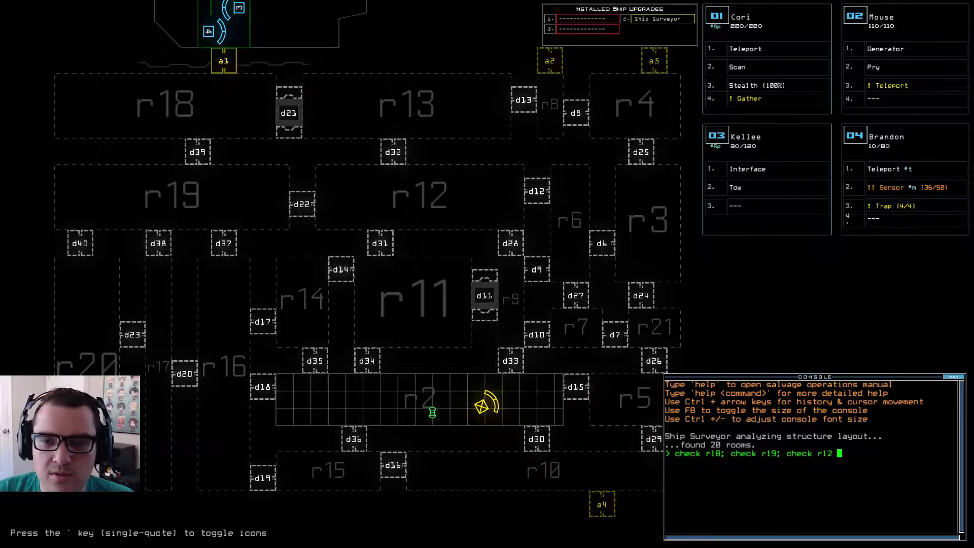
text(; check r8; check r4)
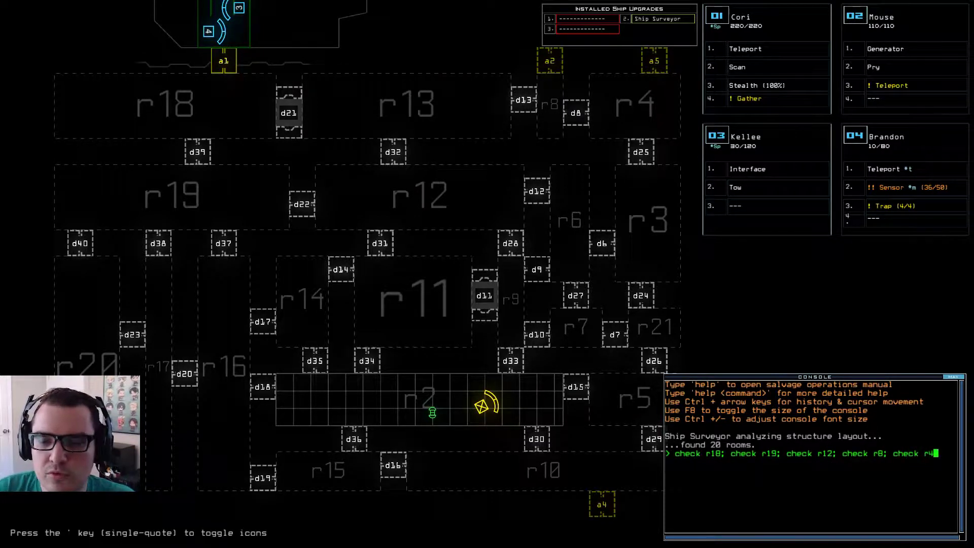
text(check )
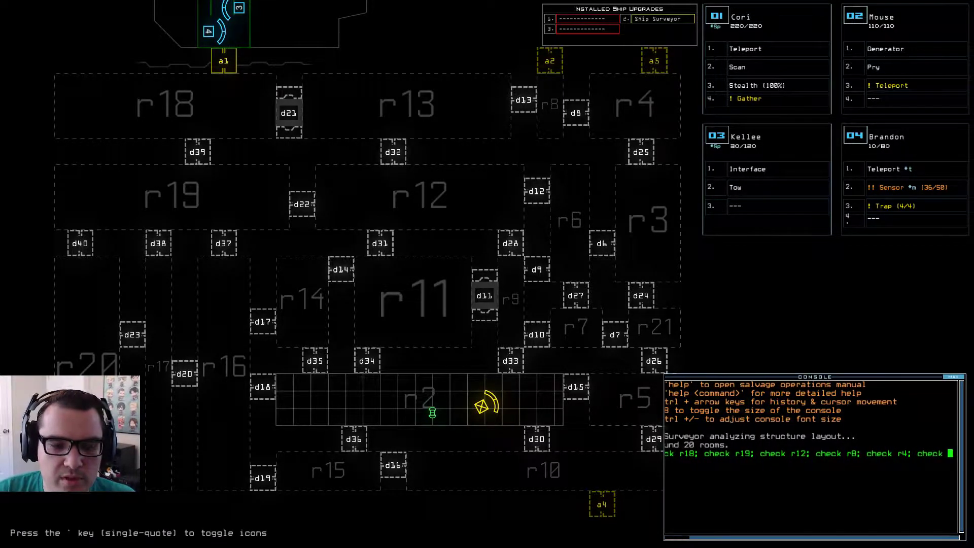
text(r20; check)
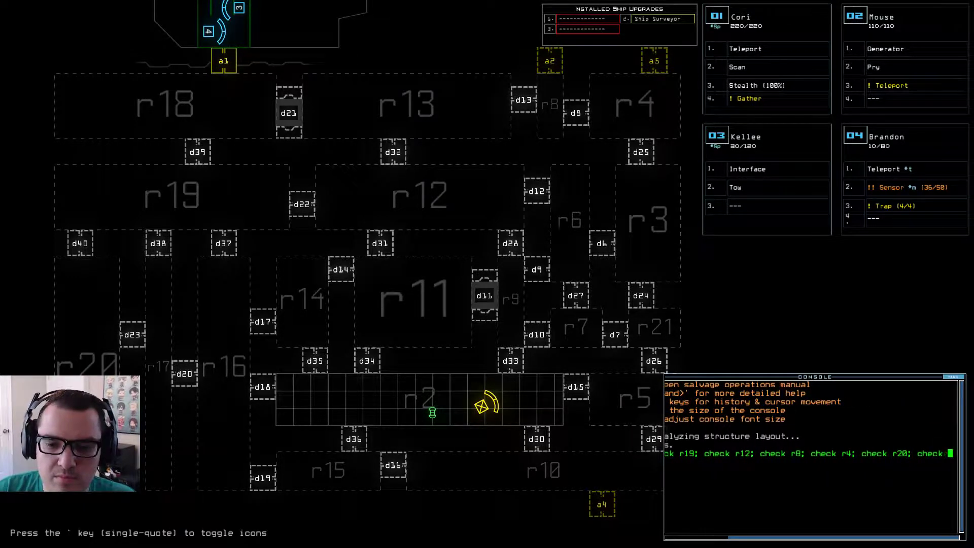
text( r10)
Step: Run sensor checks on r18, r19, r12, r8, r4, r20 and r10, then begin the mission
key(Return)
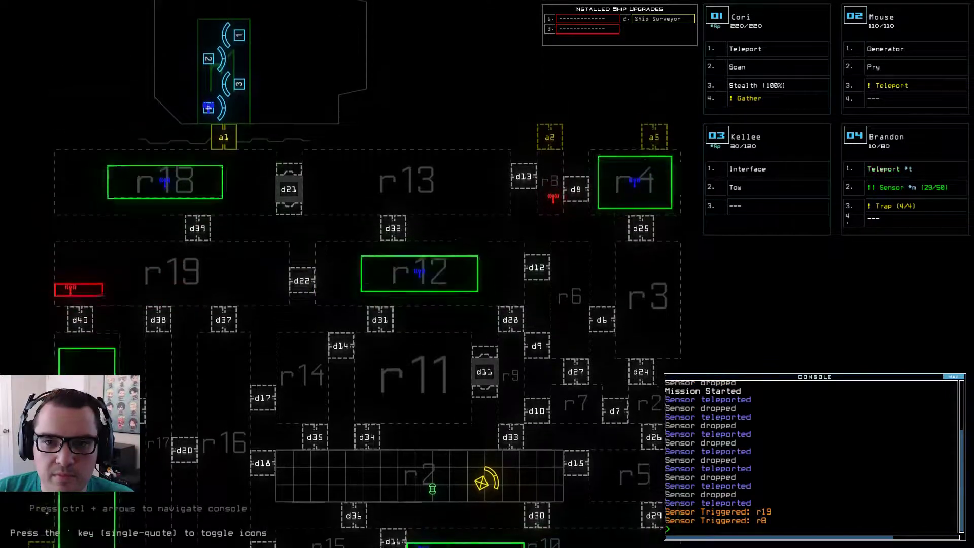
text(begin)
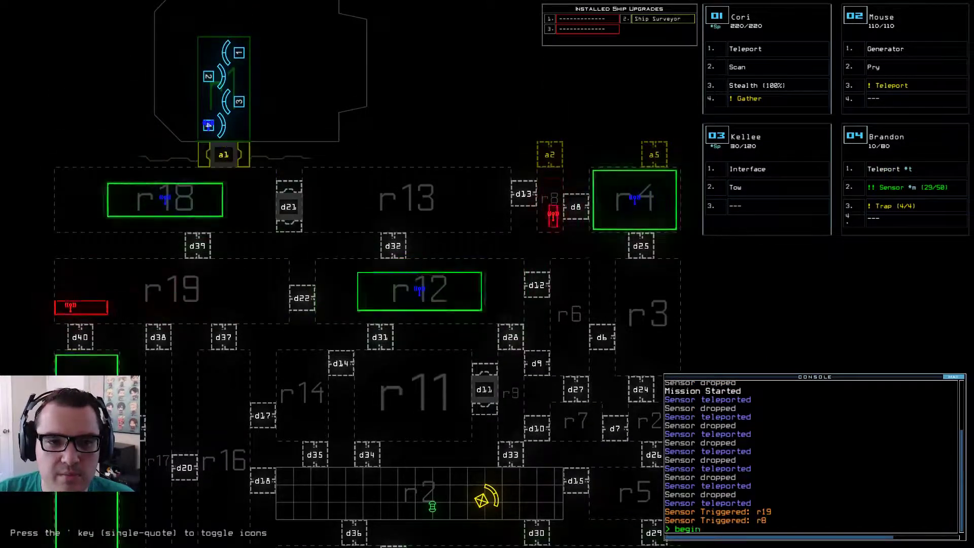
key(Return)
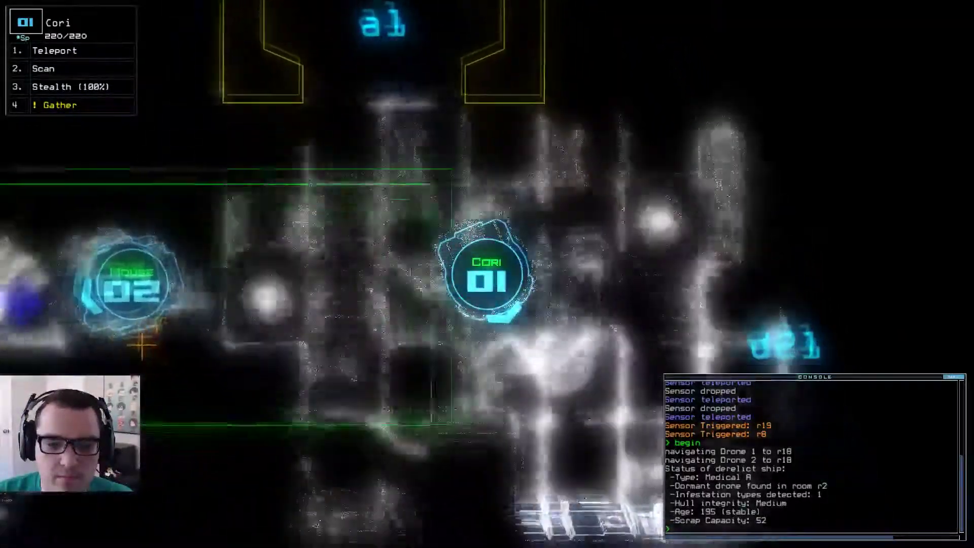
text(scan)
Step: Have Cori open door d32 and gather the two pieces of scrap beyond it
key(Return)
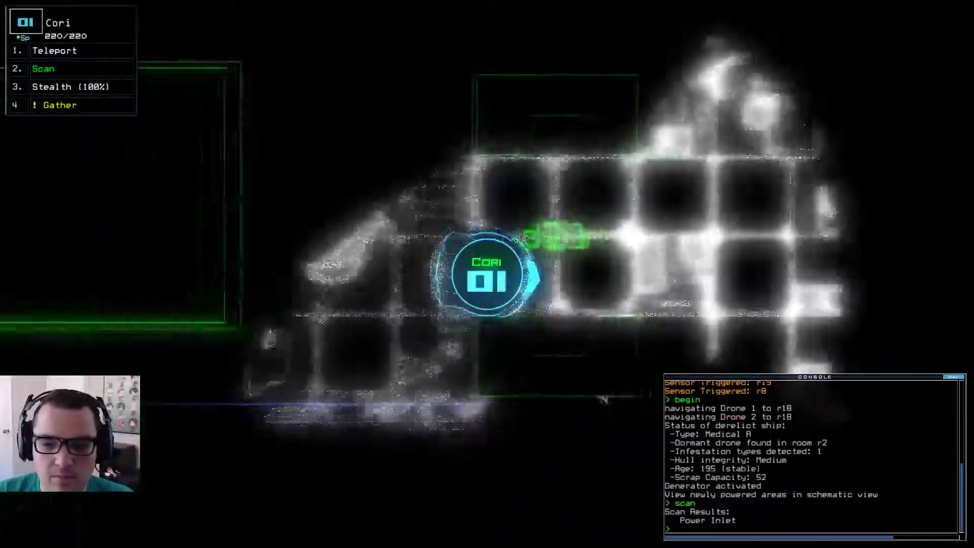
text(scan)
key(Return)
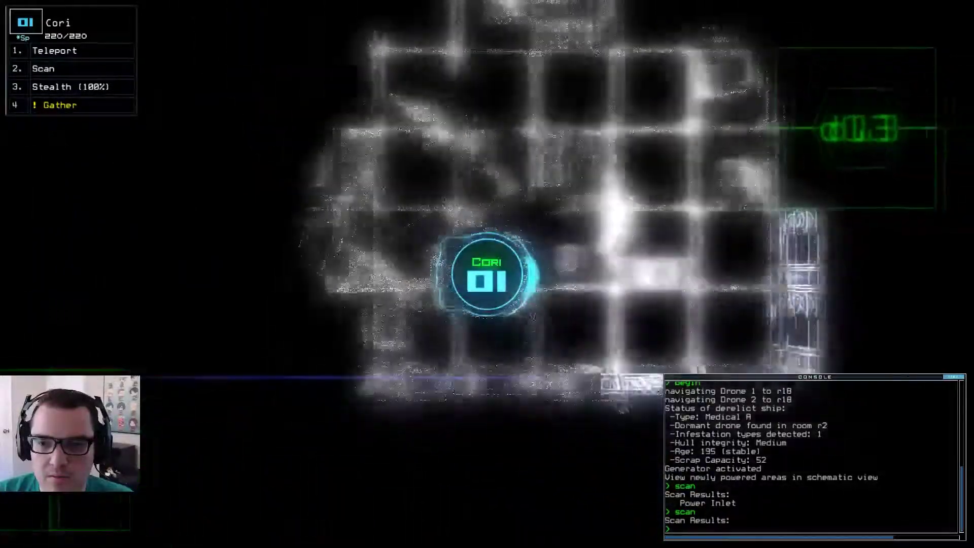
key(space)
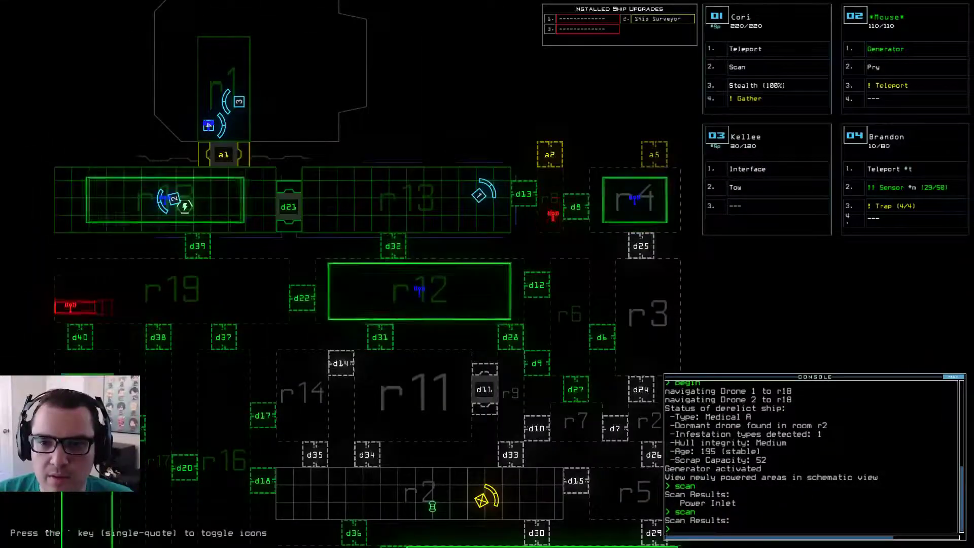
key(space)
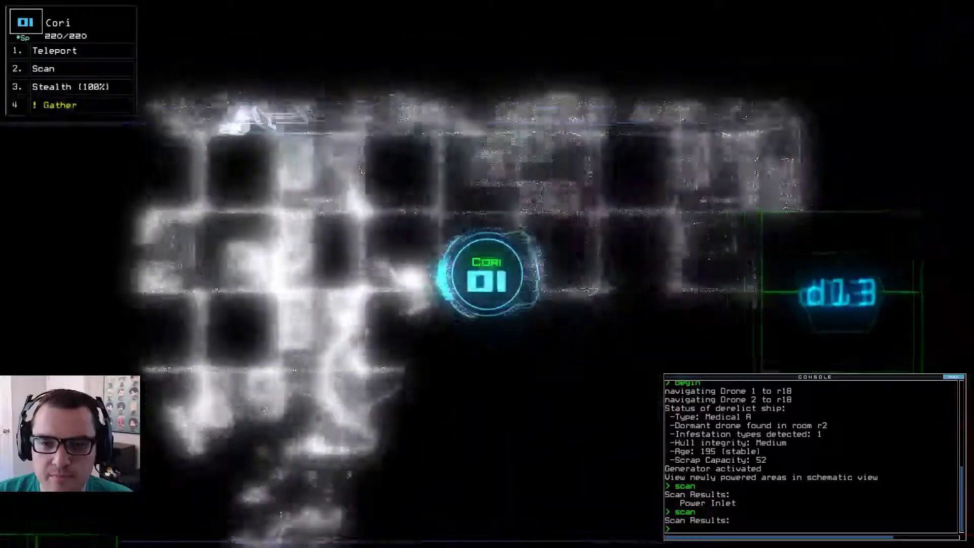
key(space)
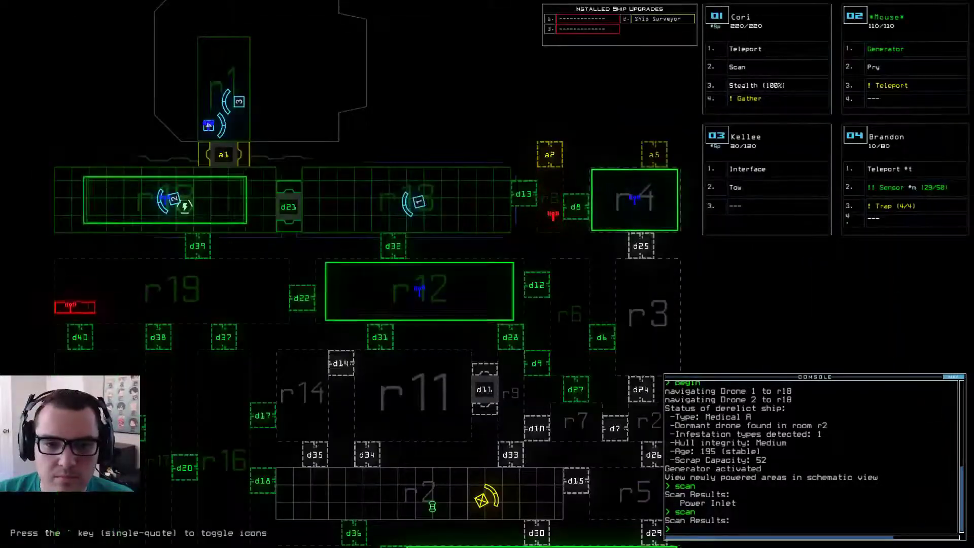
key(space)
text(32)
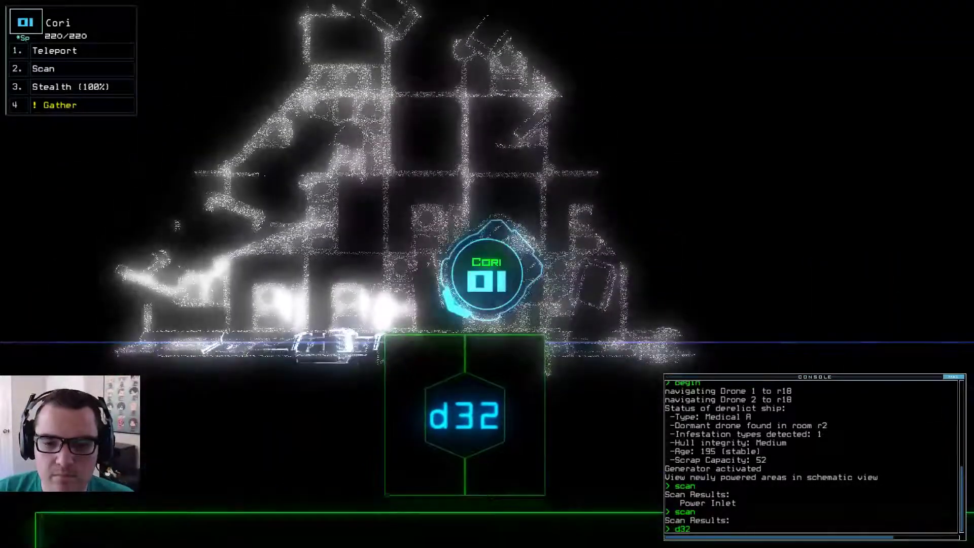
key(Return)
text(scan)
key(Return)
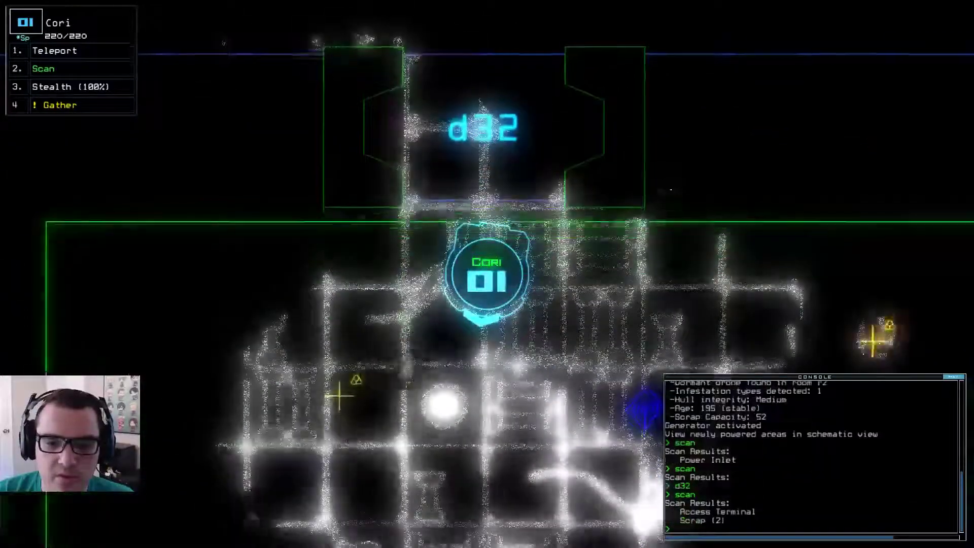
text(g)
key(Return)
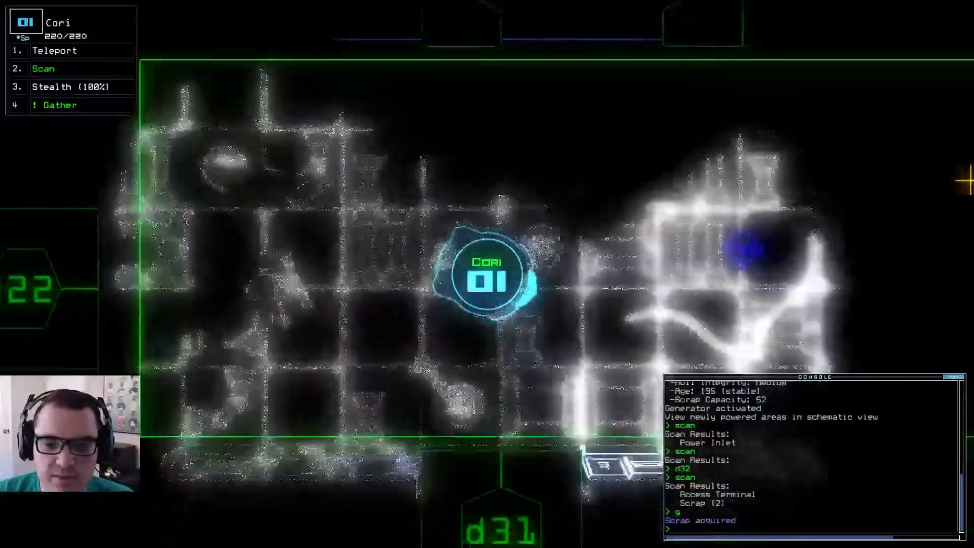
text(g)
key(Return)
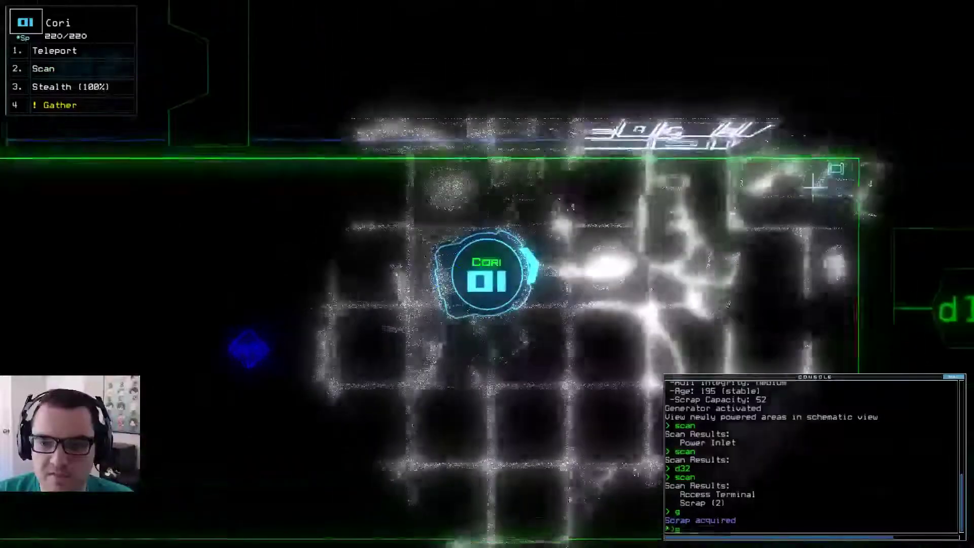
Step: Drop sensors into rooms r6, r11, r2 and r9
key(space)
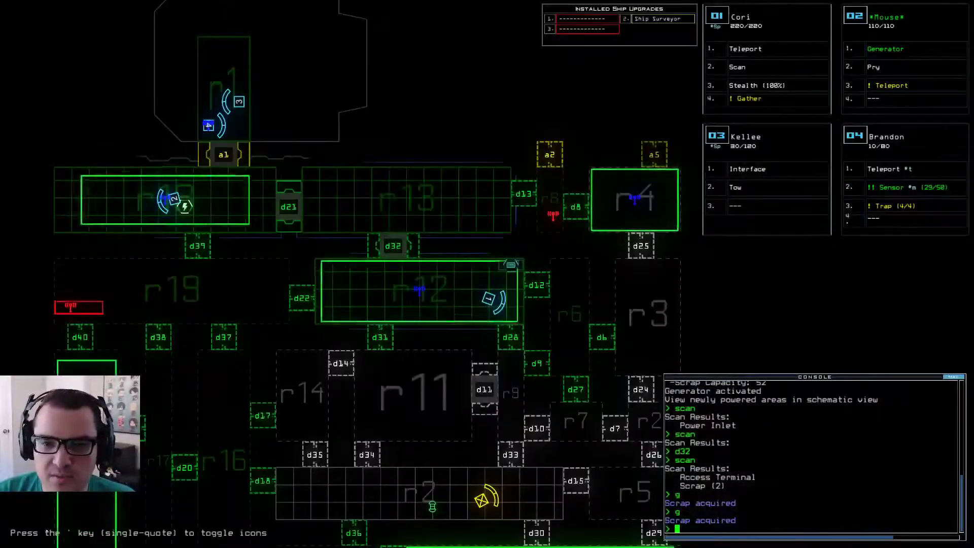
text(check r6)
key(Return)
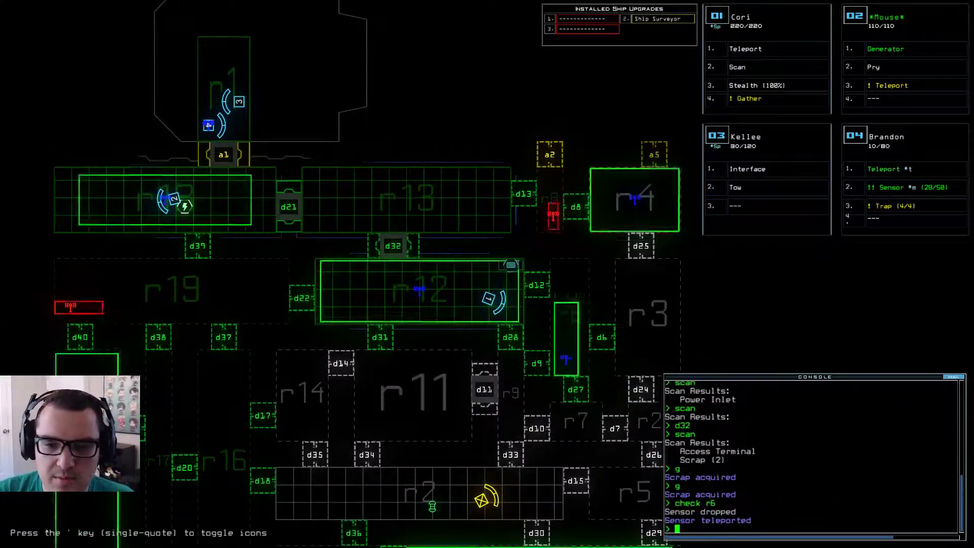
text(check r11)
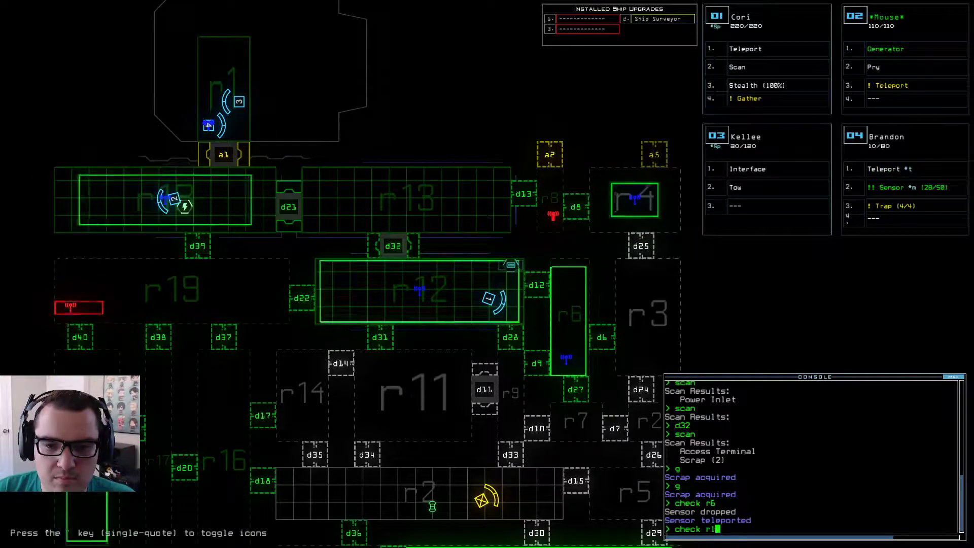
key(Return)
text(check)
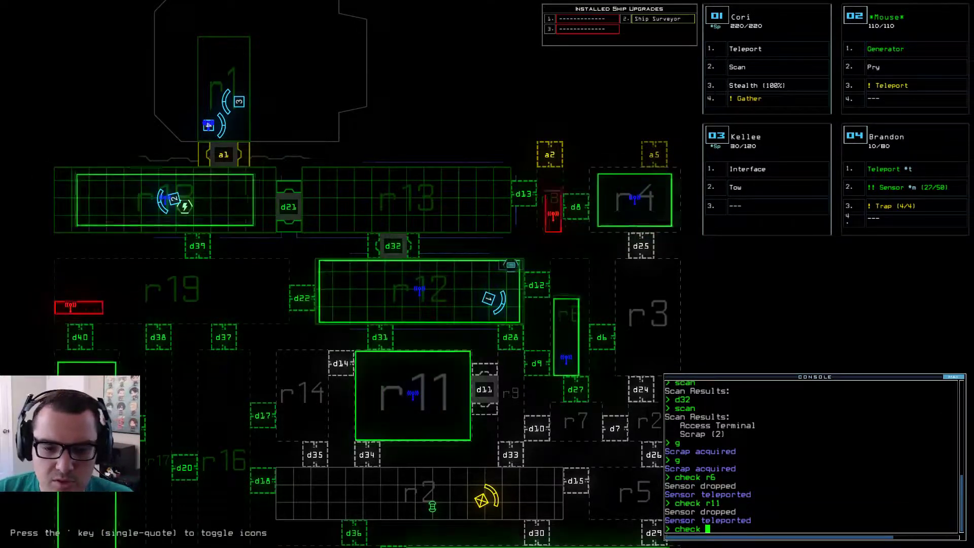
text( r2)
key(Return)
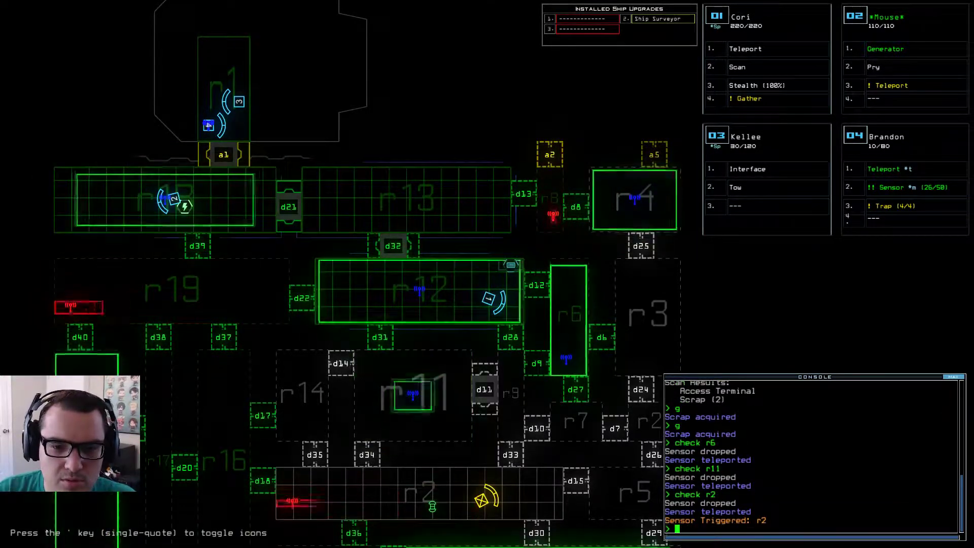
key(Down)
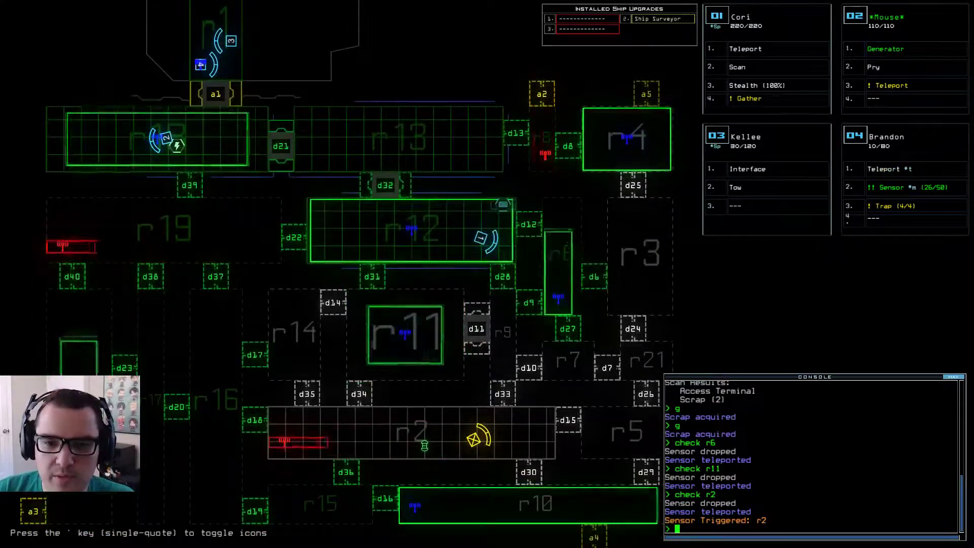
text(check r9)
key(Return)
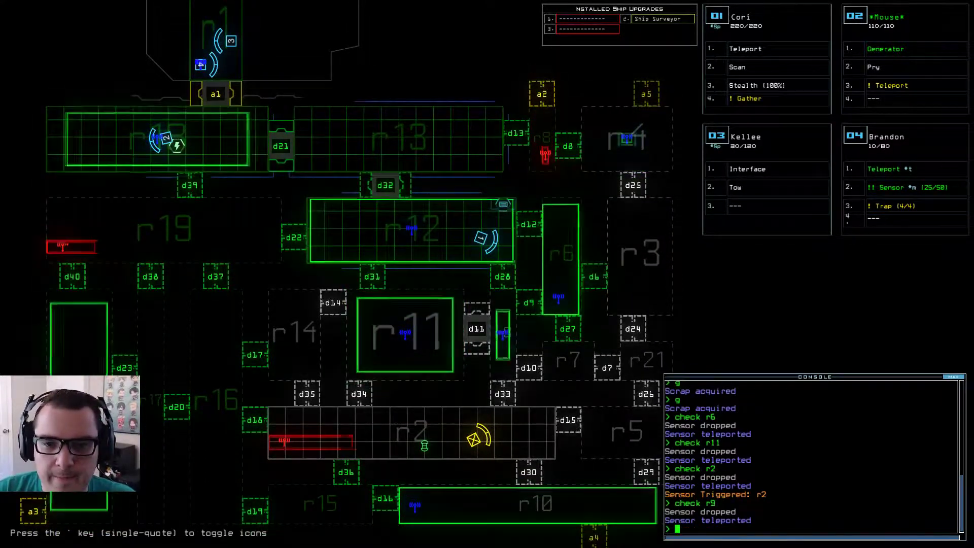
Step: Open doors d12 and d28, scan ahead, and gather one more scrap with Cori
key(1)
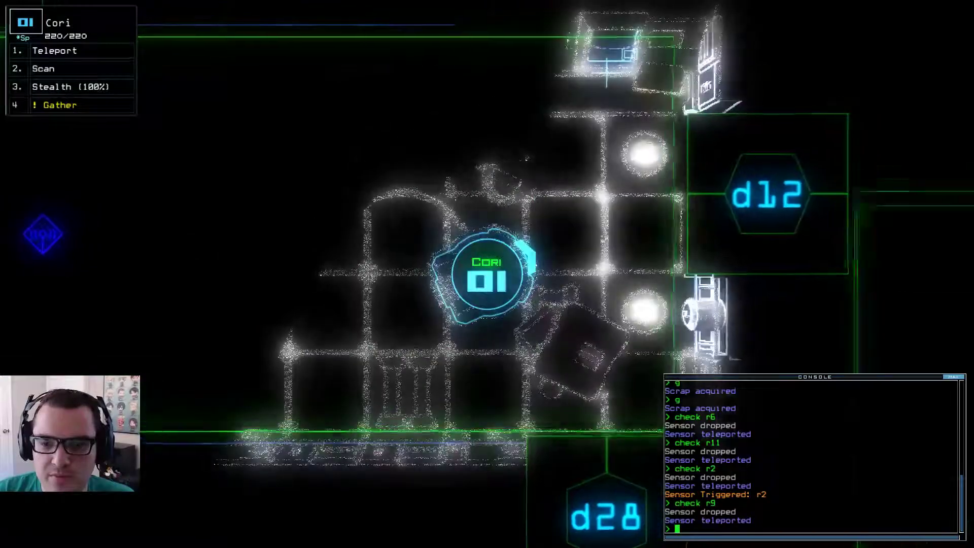
text(d12)
key(Return)
text(d28)
key(Return)
key(Right)
key(Right)
key(Right)
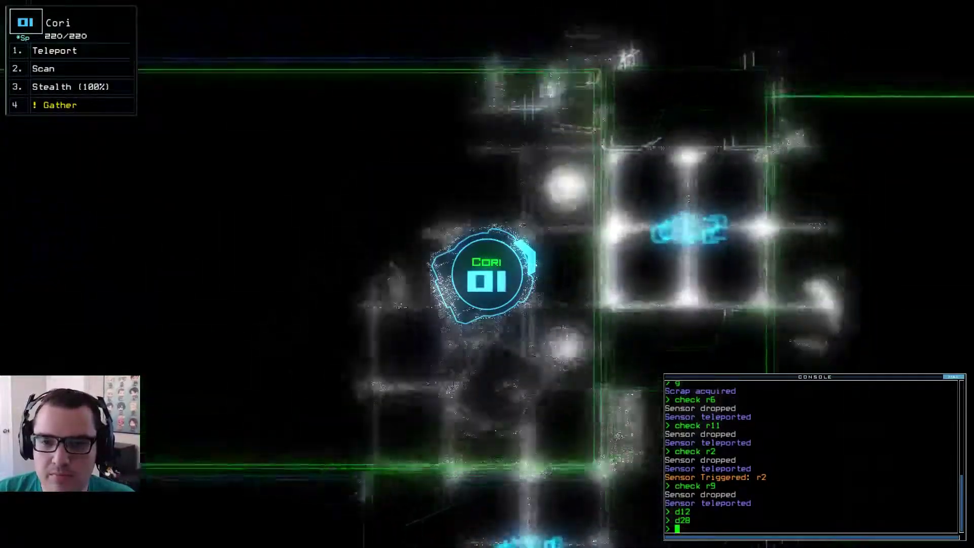
text(can)
key(Return)
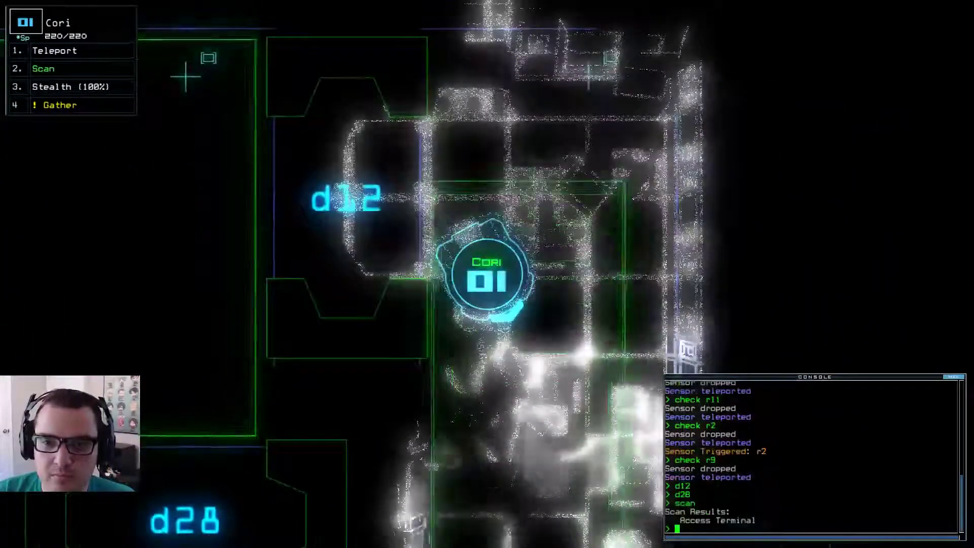
key(Right)
key(Right)
key(Right)
text(scan)
key(Return)
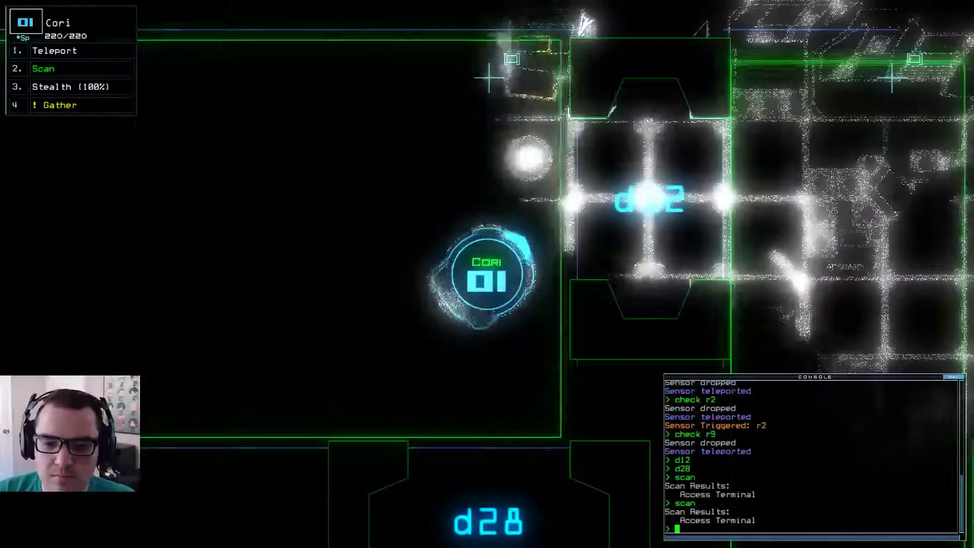
key(Up)
key(Up)
key(Up)
text(scan)
key(Return)
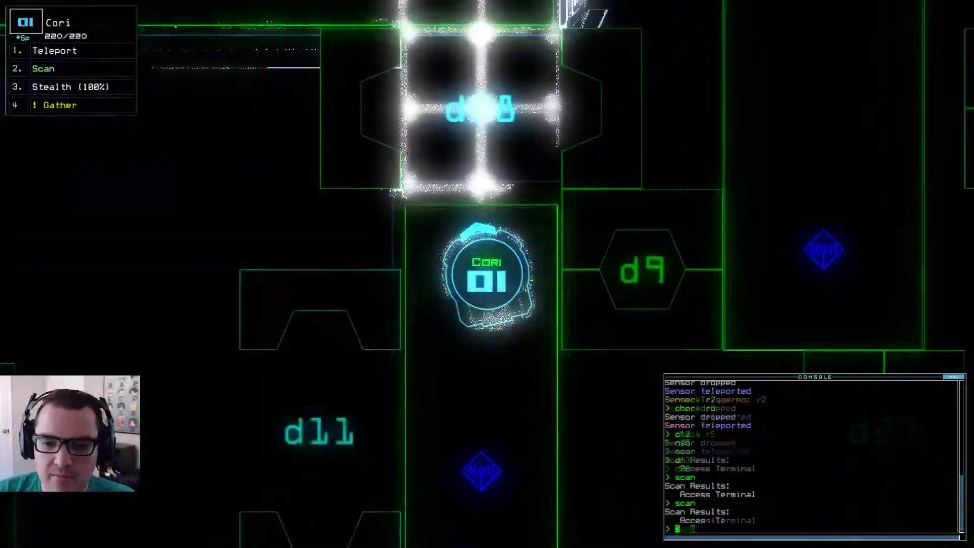
key(space)
key(space)
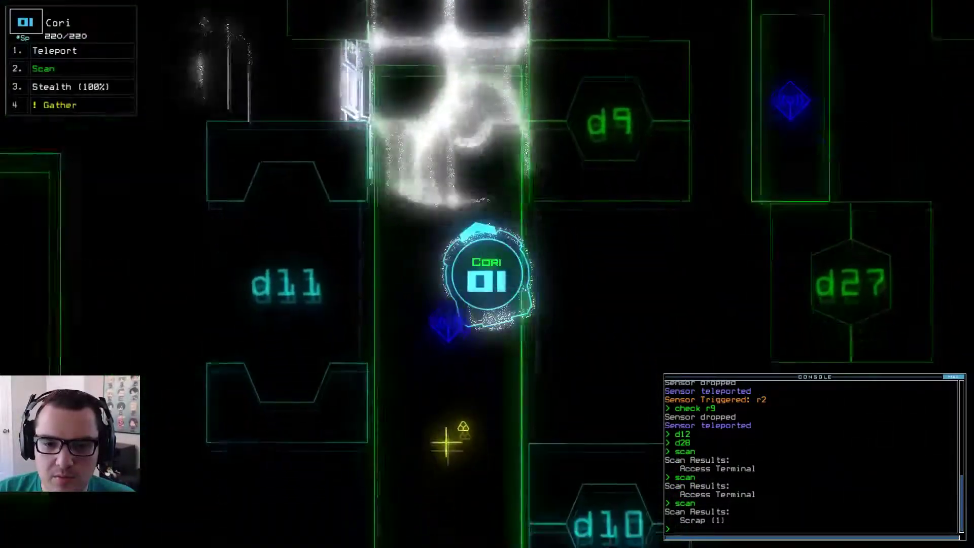
text(g)
key(Return)
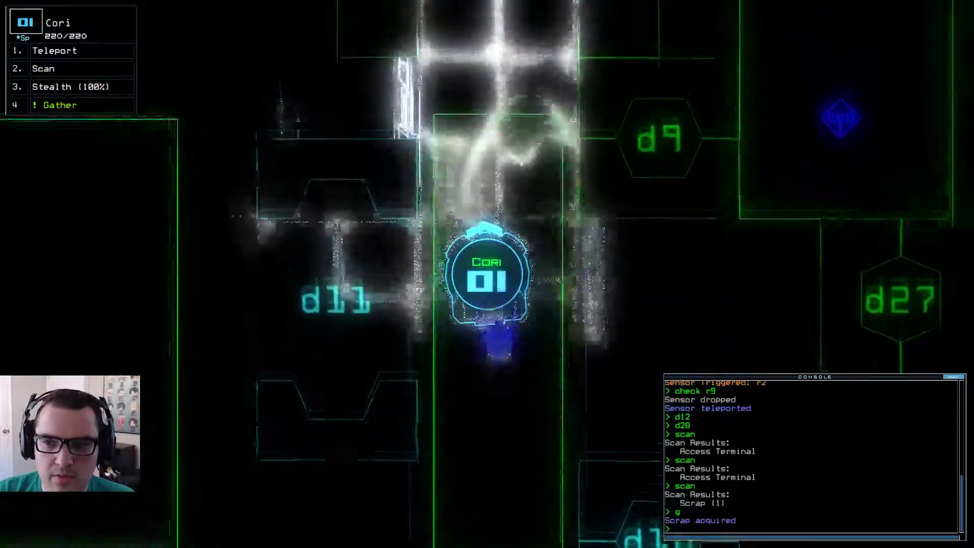
key(space)
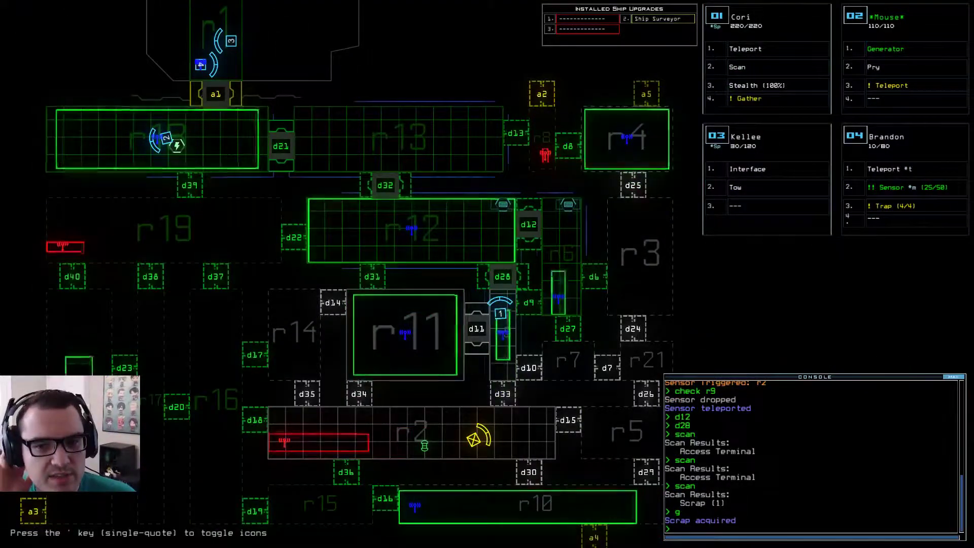
text(d12)
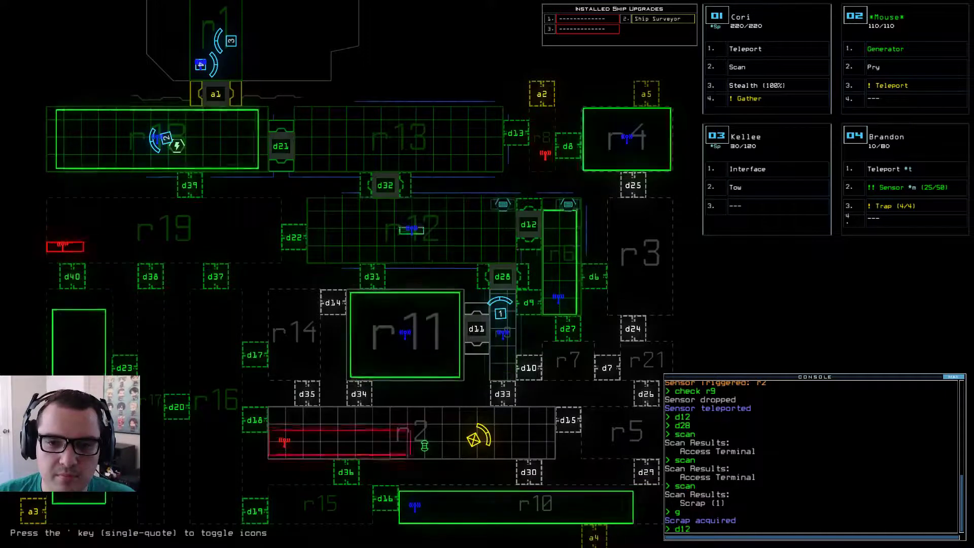
Step: Send drone 1 to r18 and open doors d32, d21, d22 and d13
key(Return)
key(Left)
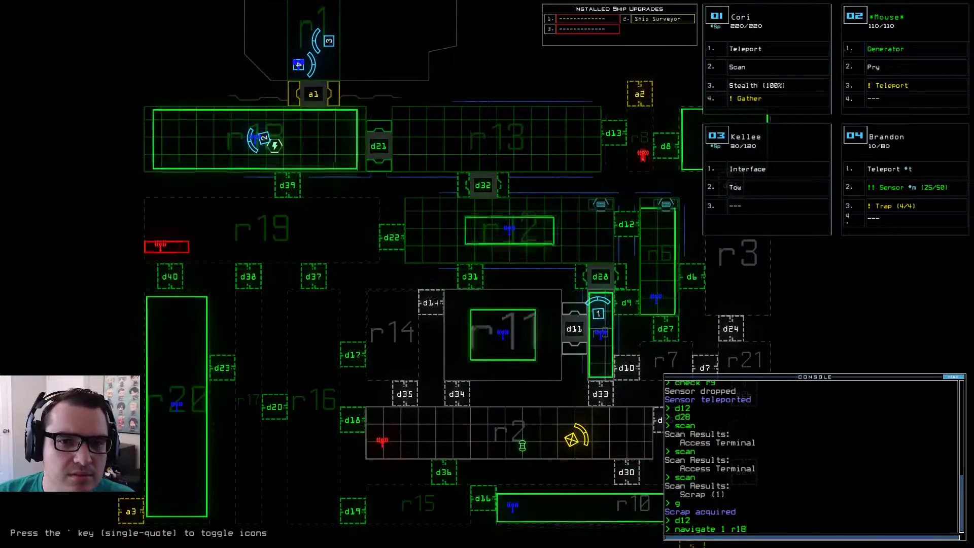
key(Return)
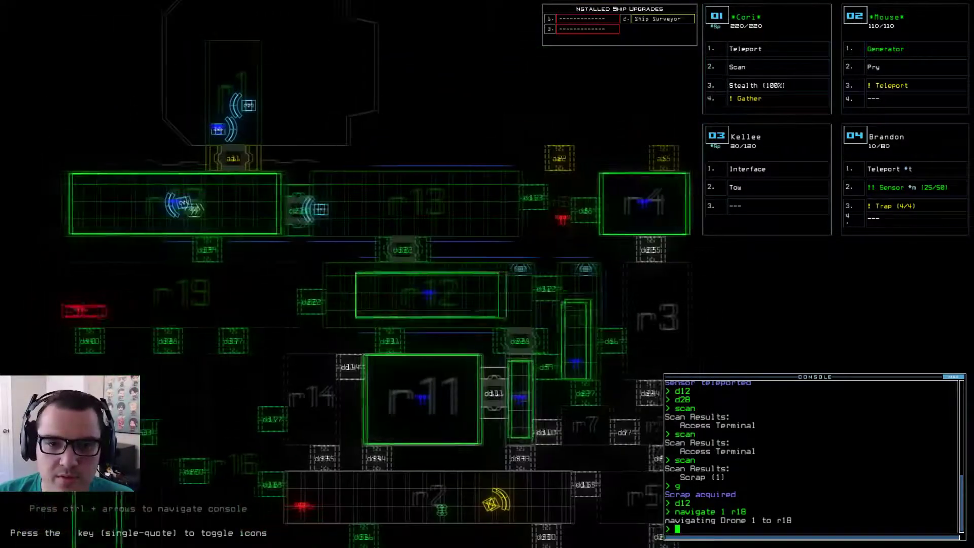
text(d32)
key(Return)
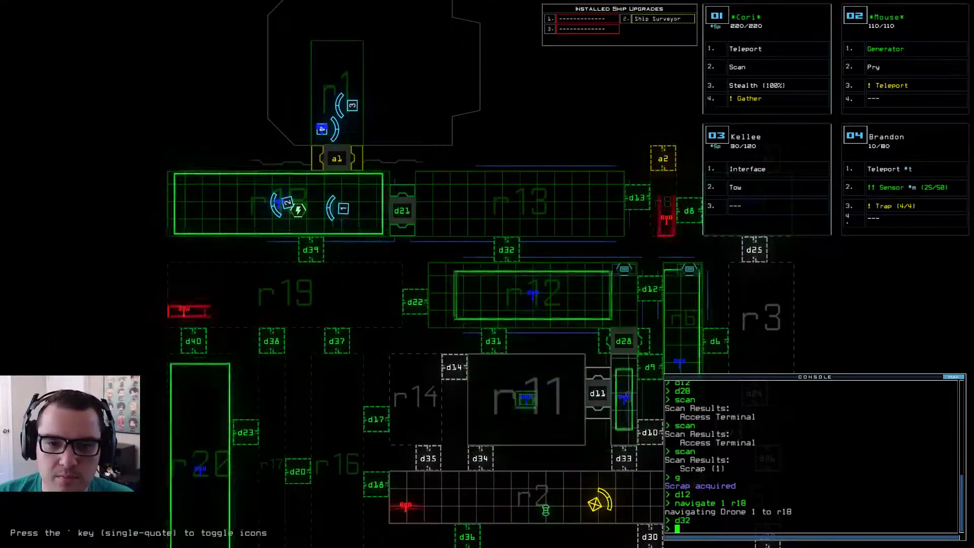
text(d21)
key(Return)
key(Return)
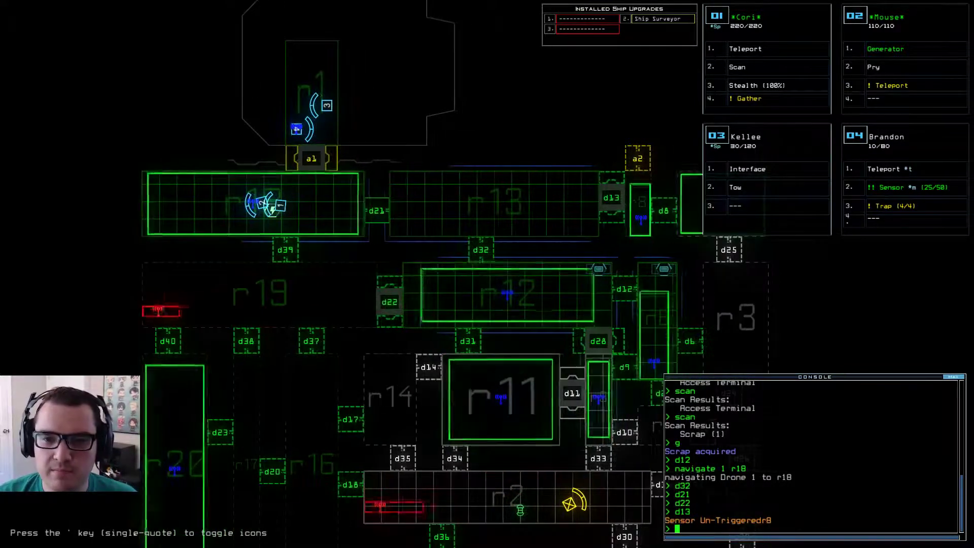
text(d13)
key(Return)
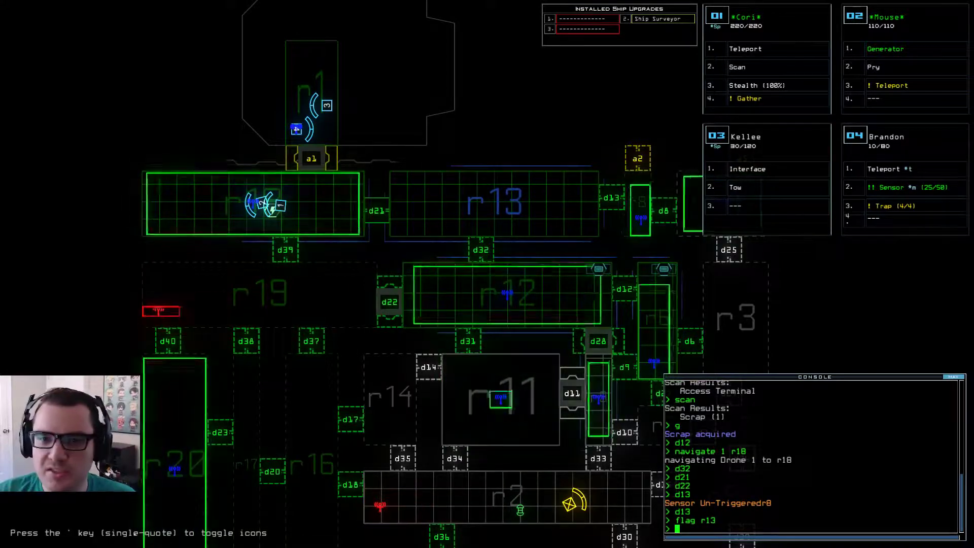
Step: Flag r13, drop sensors into r17 and r16, and open door d39 toward r19
key(Right)
key(Down)
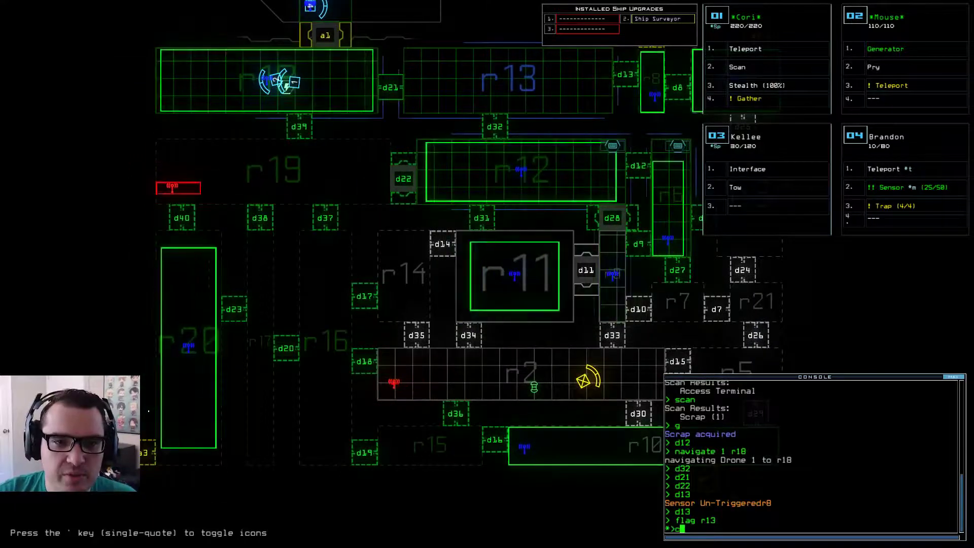
key(Return)
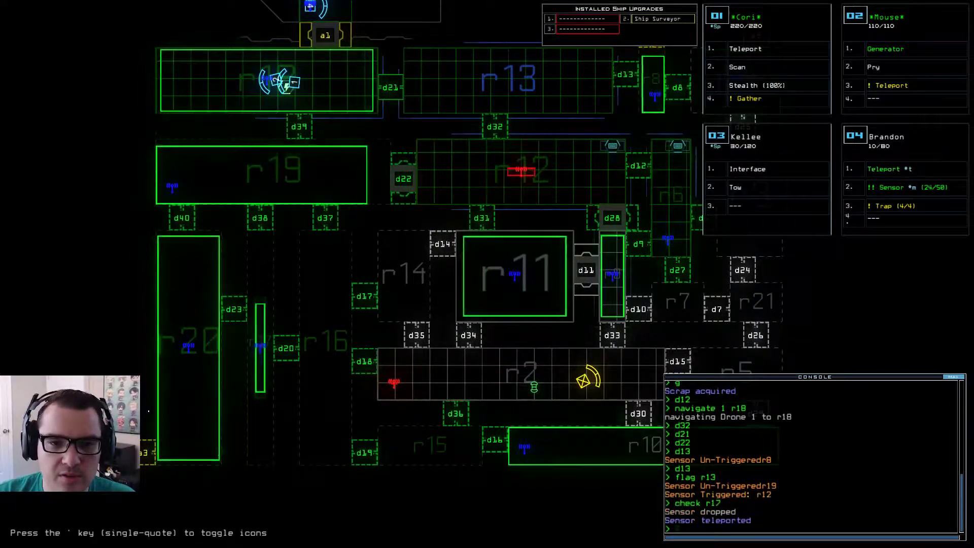
text(d2)
key(Return)
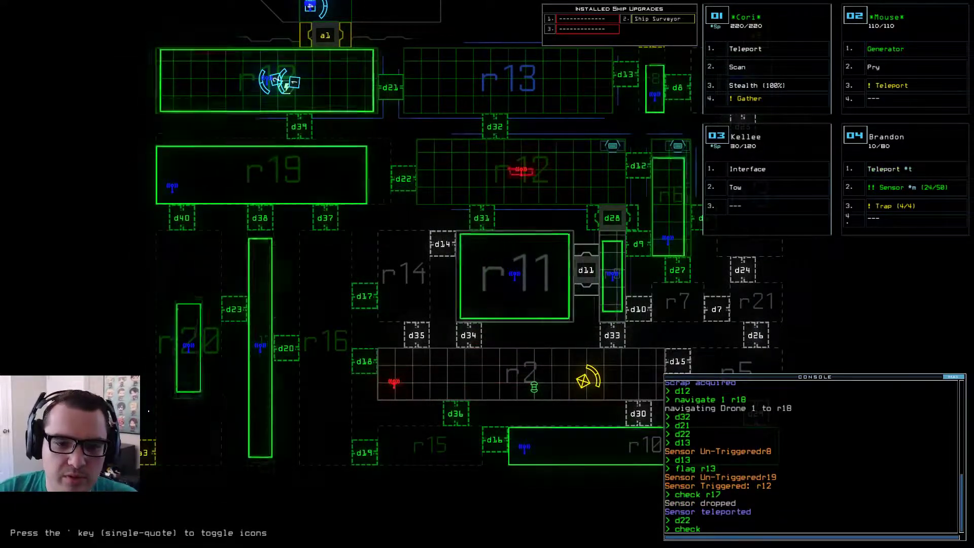
key(Return)
key(Up)
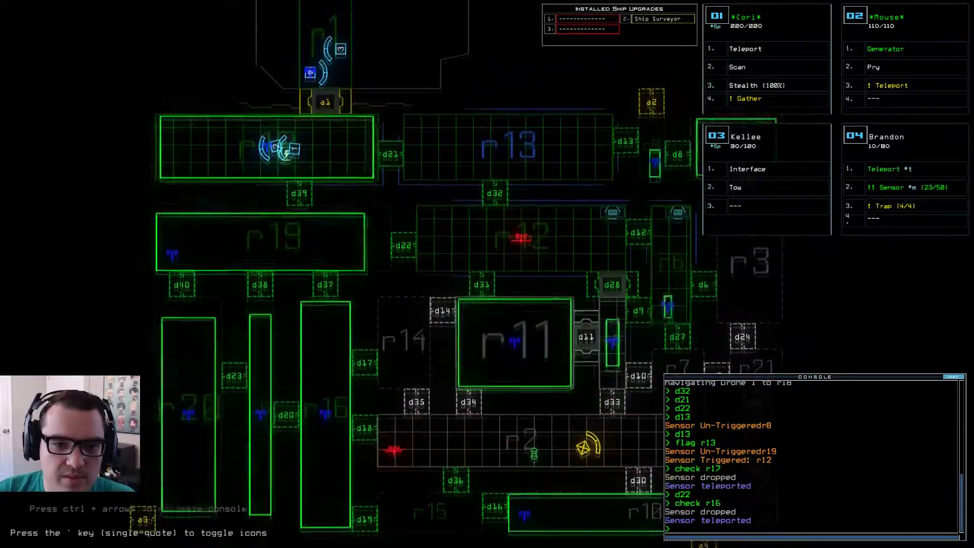
key(Return)
text(d3)
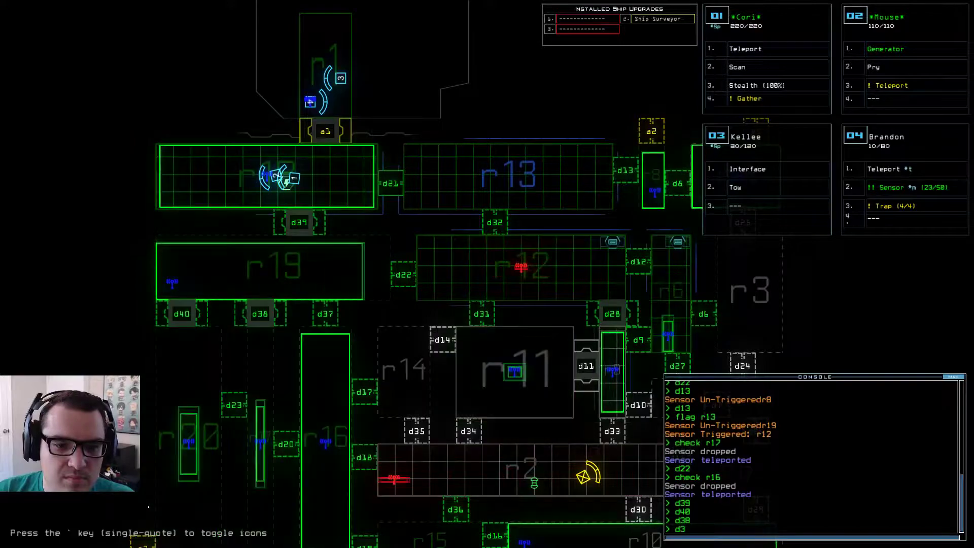
text(1)
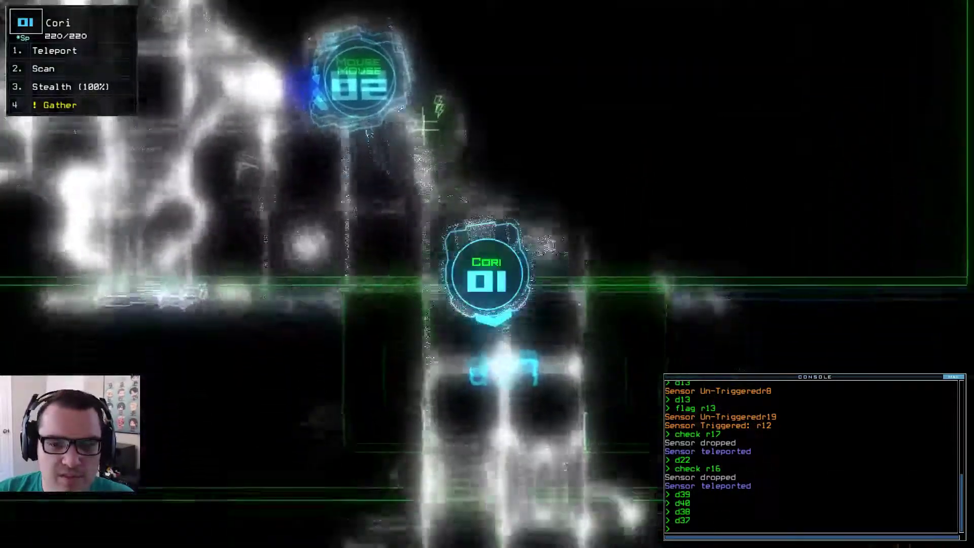
text(2)
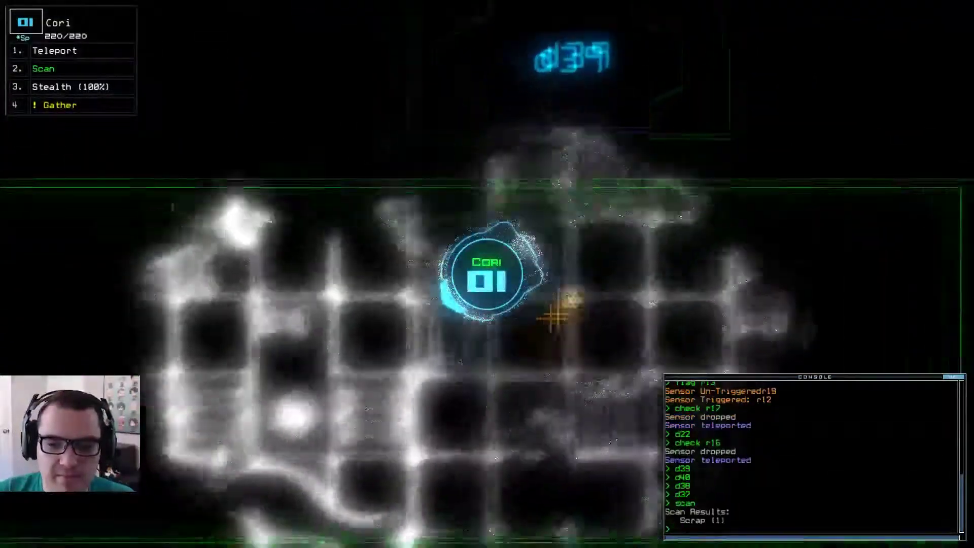
text(4)
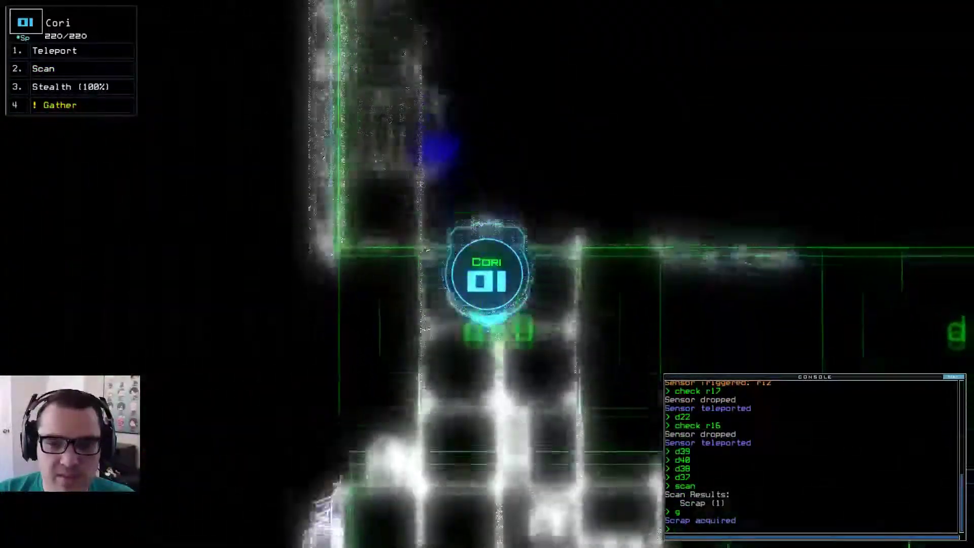
Step: Open door d28 and list room r20's items, finding a destroyed Remote Power upgrade
key(2)
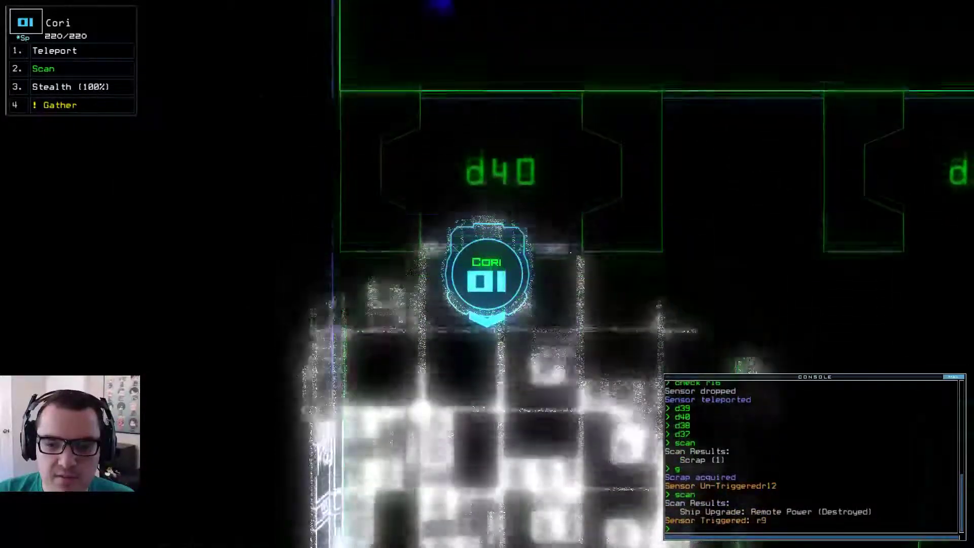
key(space)
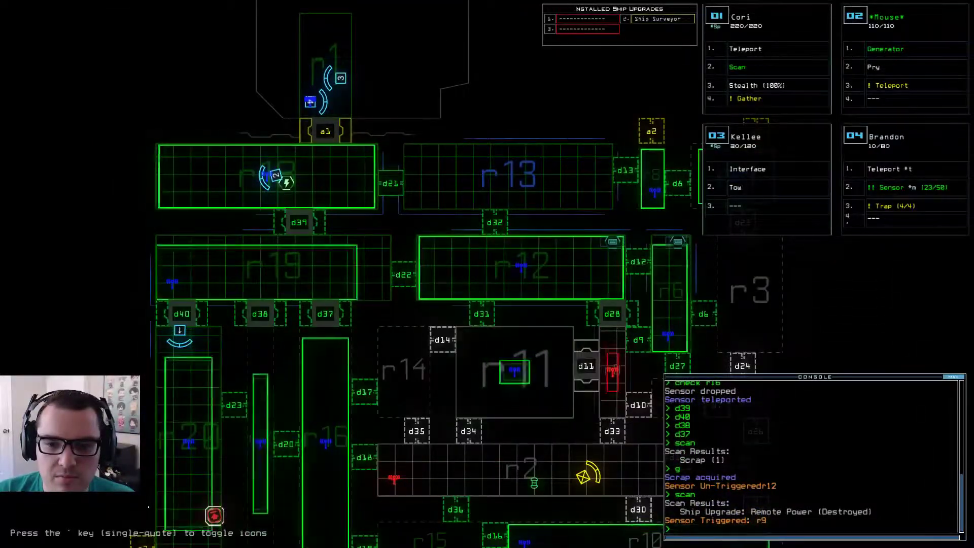
text(d28)
key(Return)
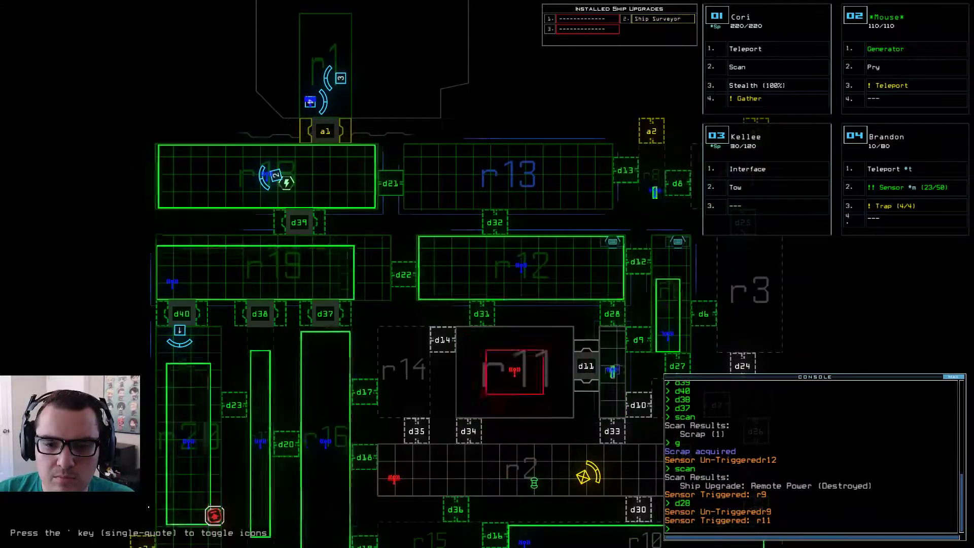
scroll(400, 267, down, 3)
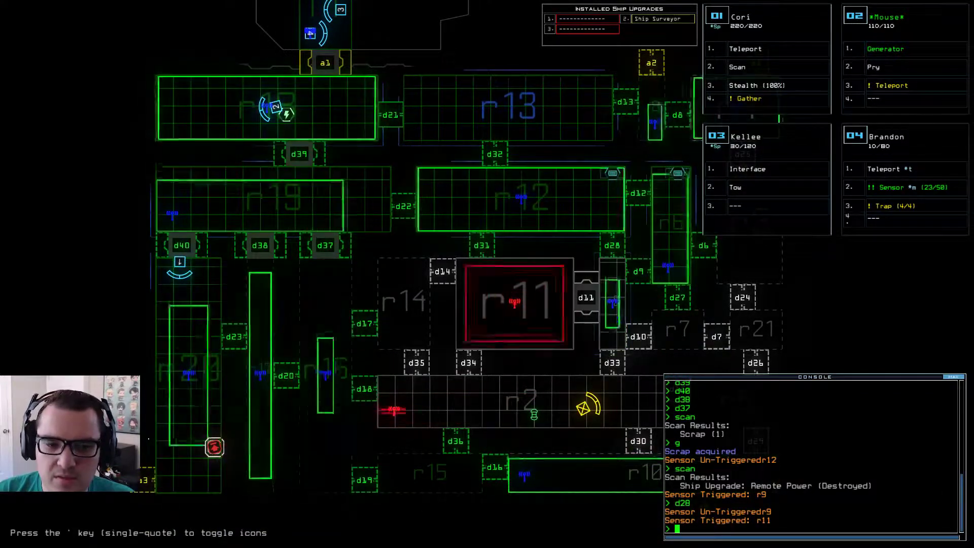
key(1)
text(info)
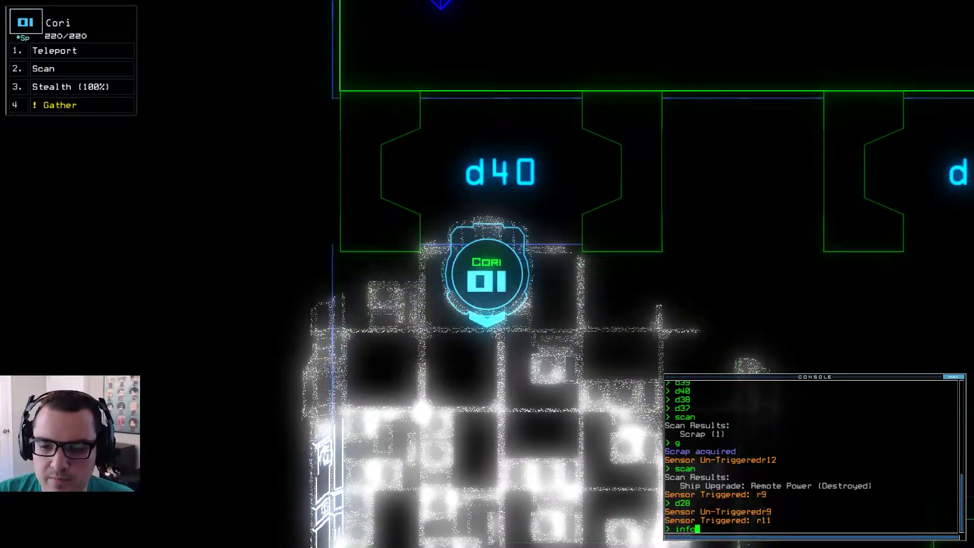
key(Return)
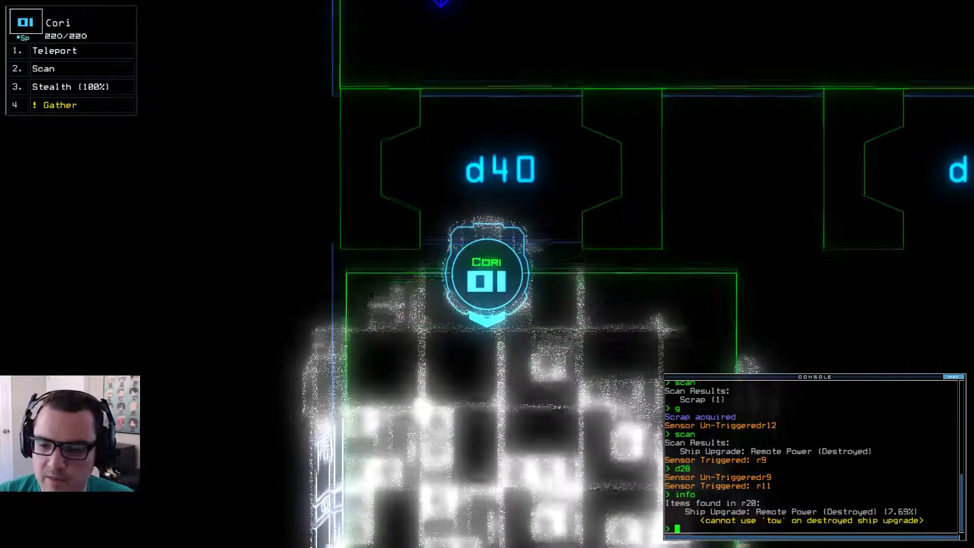
Step: Drive Cori up through door d40 and scan, revealing the derelict drone Matt
key(Down)
key(Up)
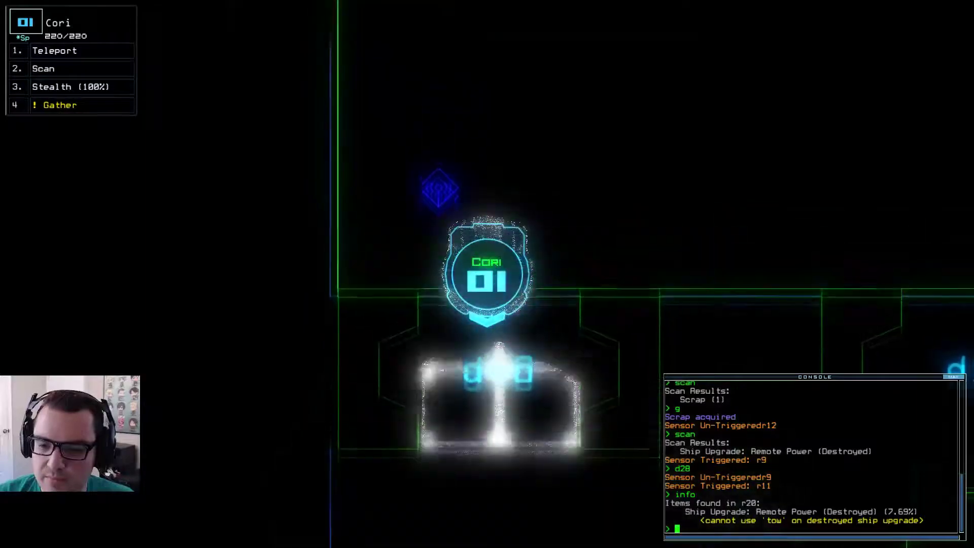
key(Up)
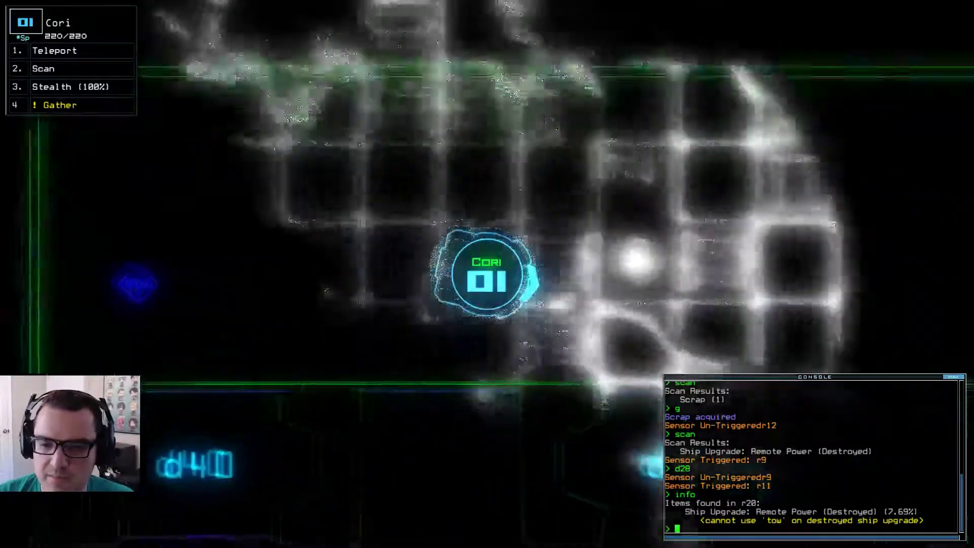
key(Up)
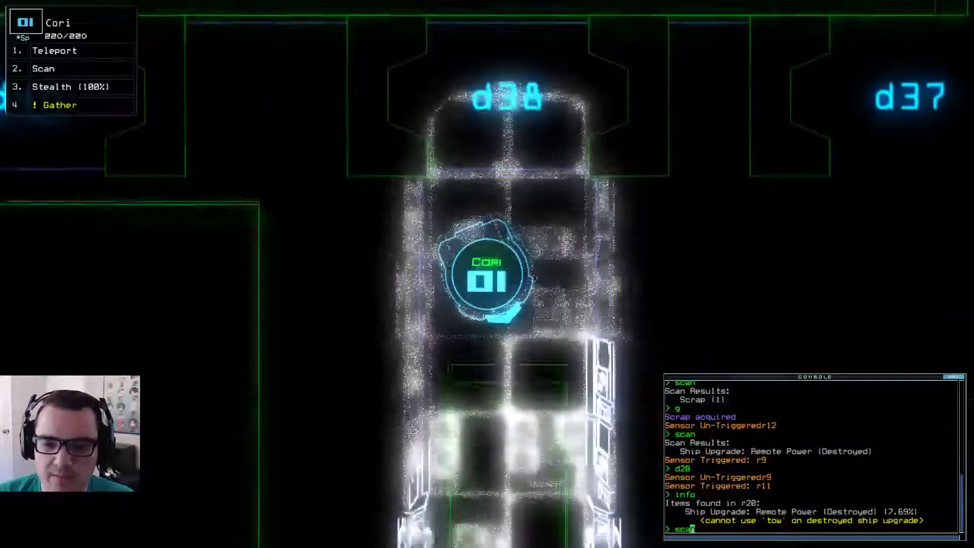
text(scan)
key(Return)
key(Up)
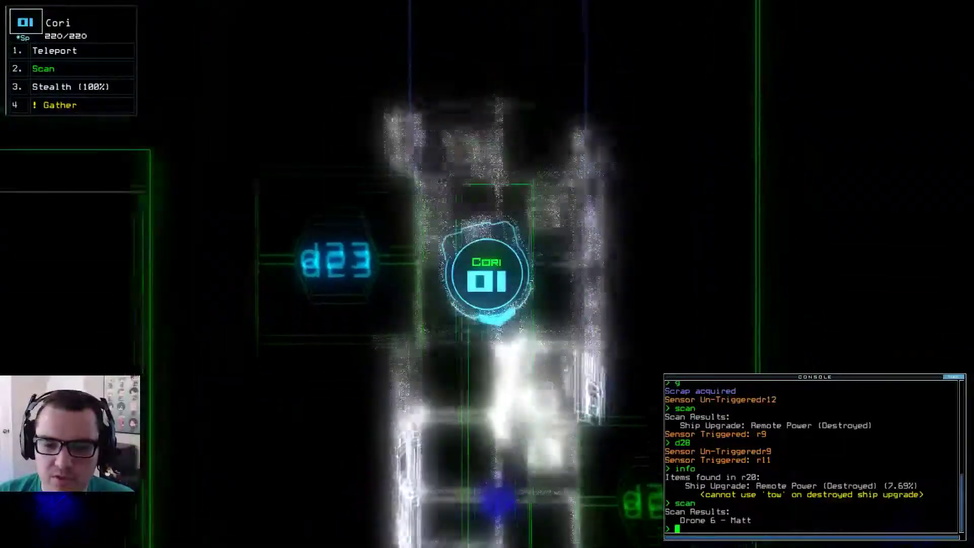
Step: Browse drone Matt's Pry and Stun modules for swapping with Cori, then cancel without swapping
key(Up)
text(swap)
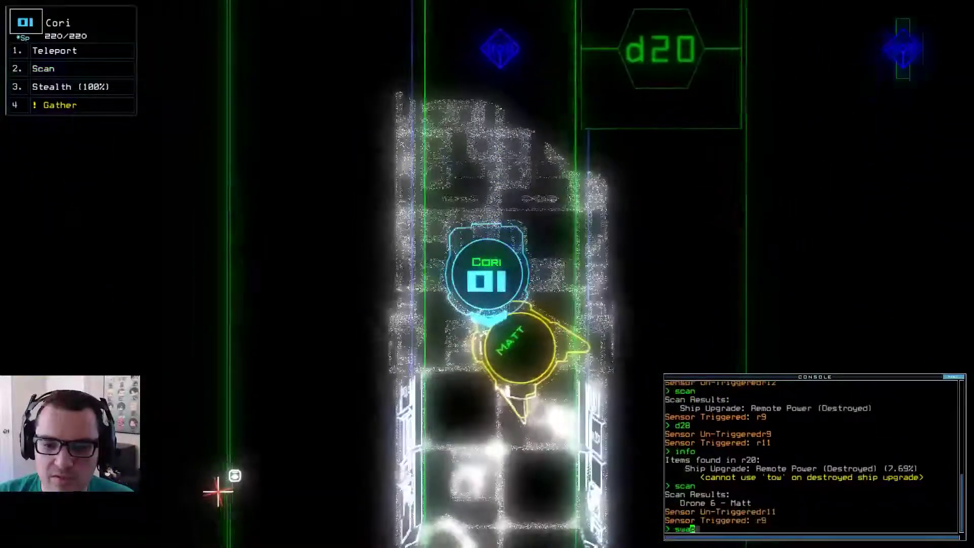
key(Return)
key(Right)
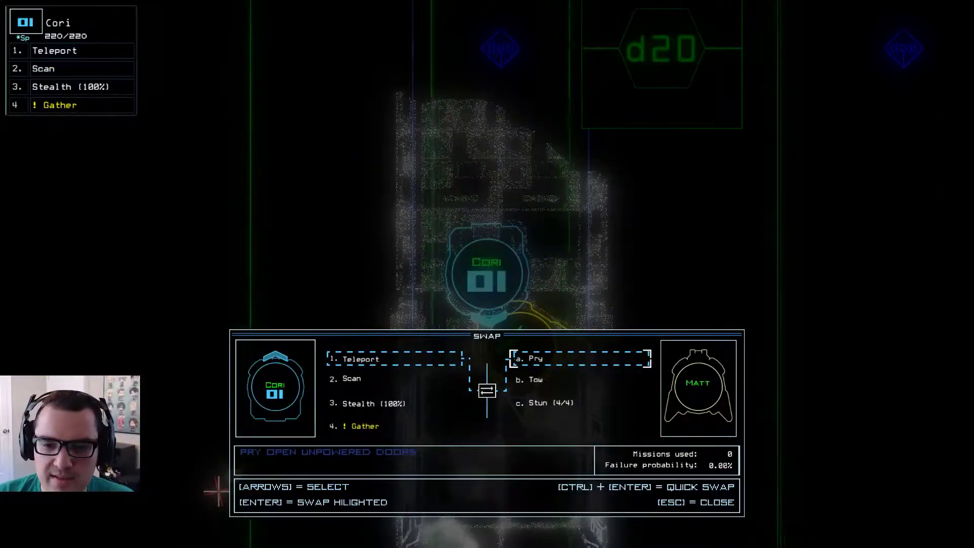
key(Down)
key(Down)
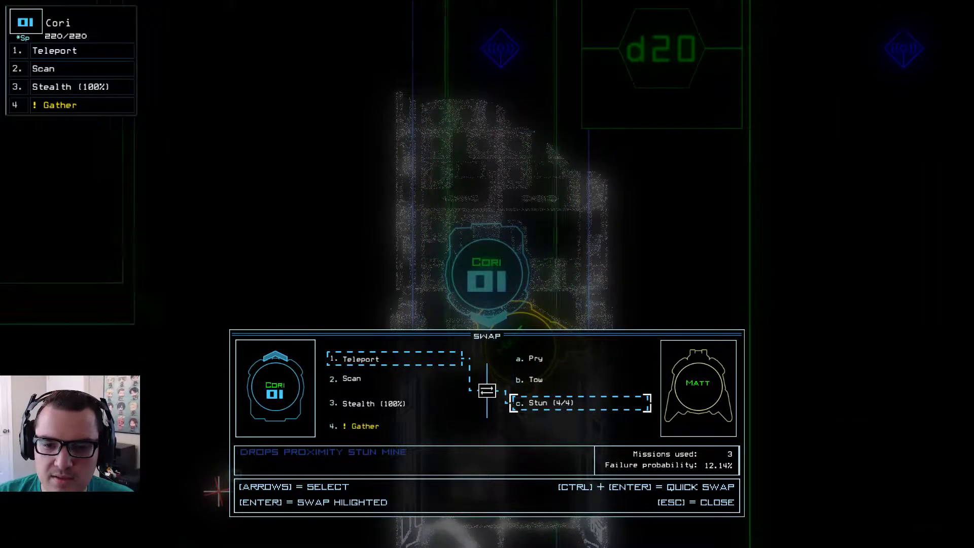
key(Up)
key(Up)
key(Escape)
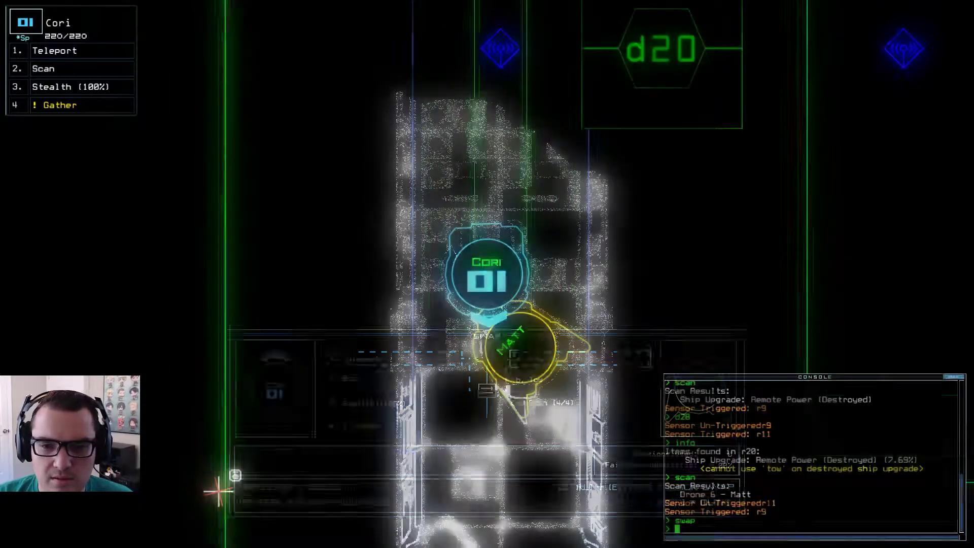
key(Tab)
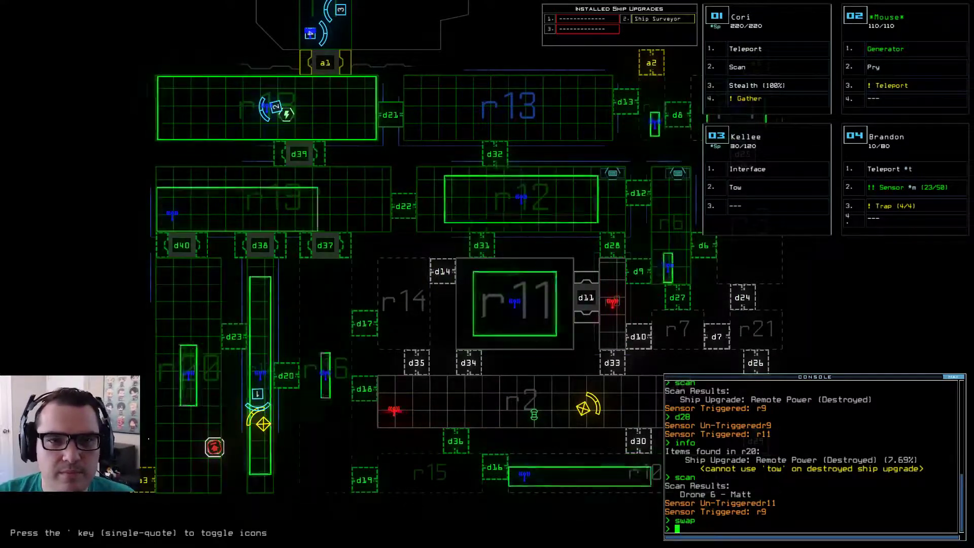
text(navigate)
Step: Send drone 3 to r17, open door d40 and scan for items
key(Return)
text(3)
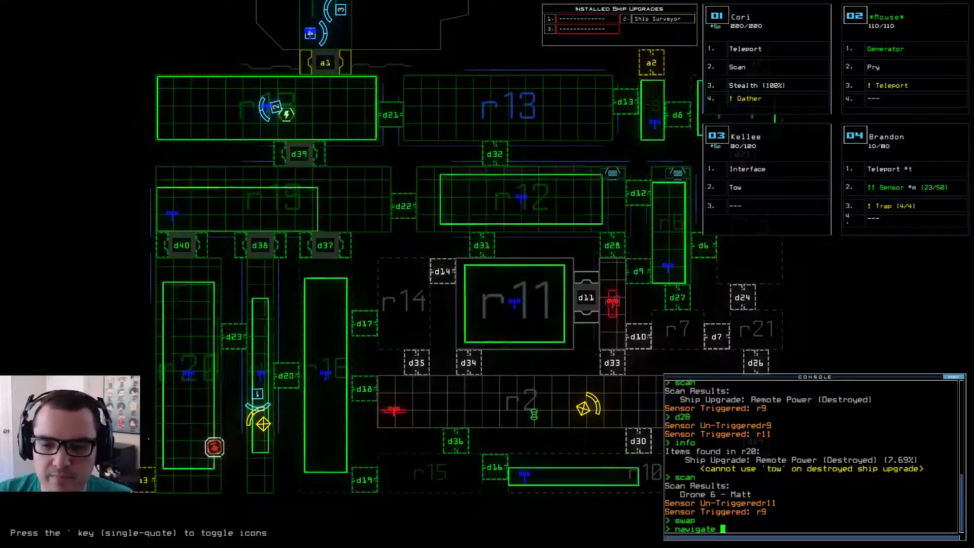
text( r17)
key(Return)
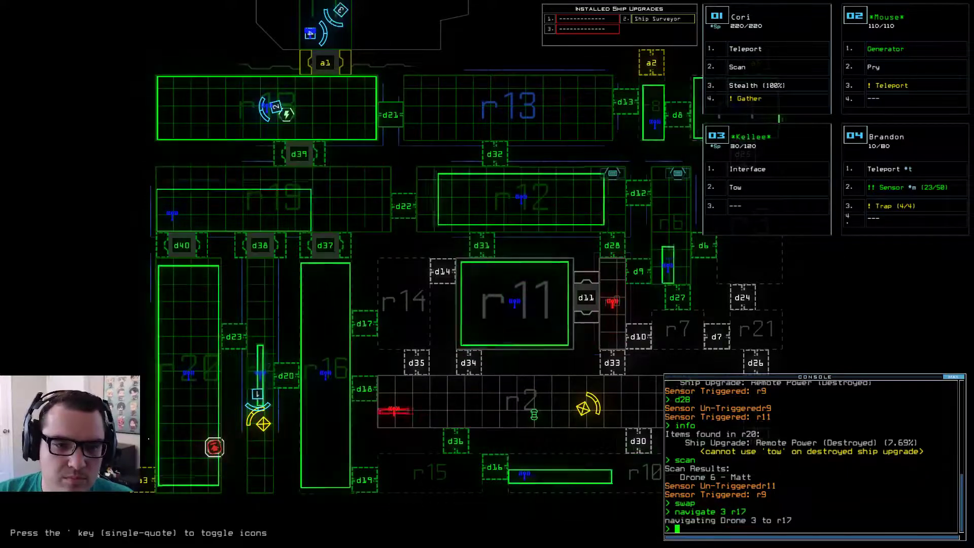
text(d40)
key(Return)
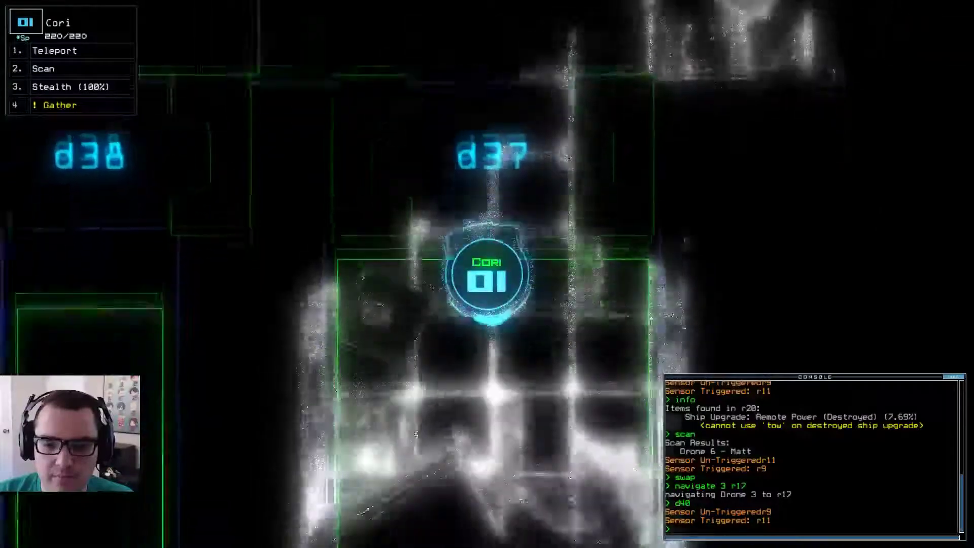
text(scan)
key(Return)
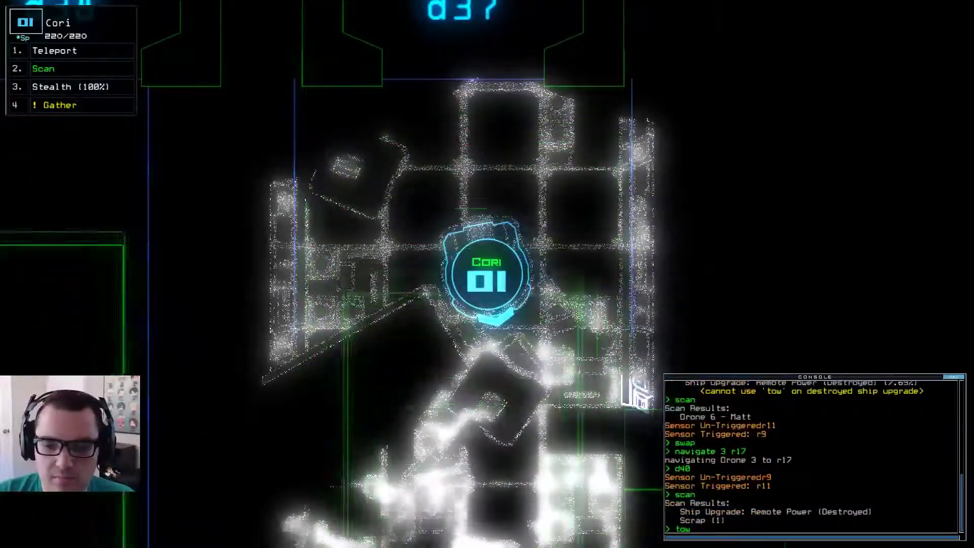
text(3)
Step: Have drone 3 tow Matt toward r1 while Cori gathers the room's scrap
key(Return)
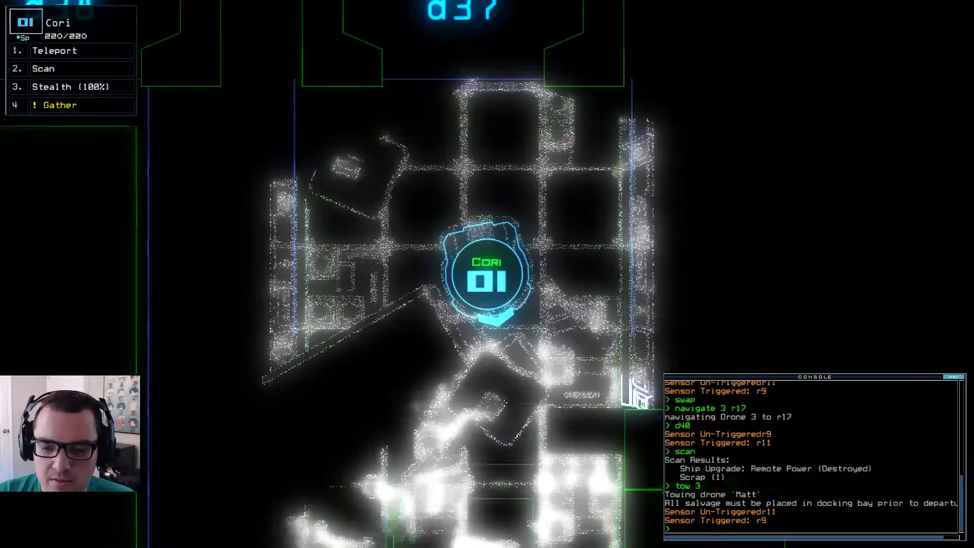
text(navigate 3 r1)
key(Return)
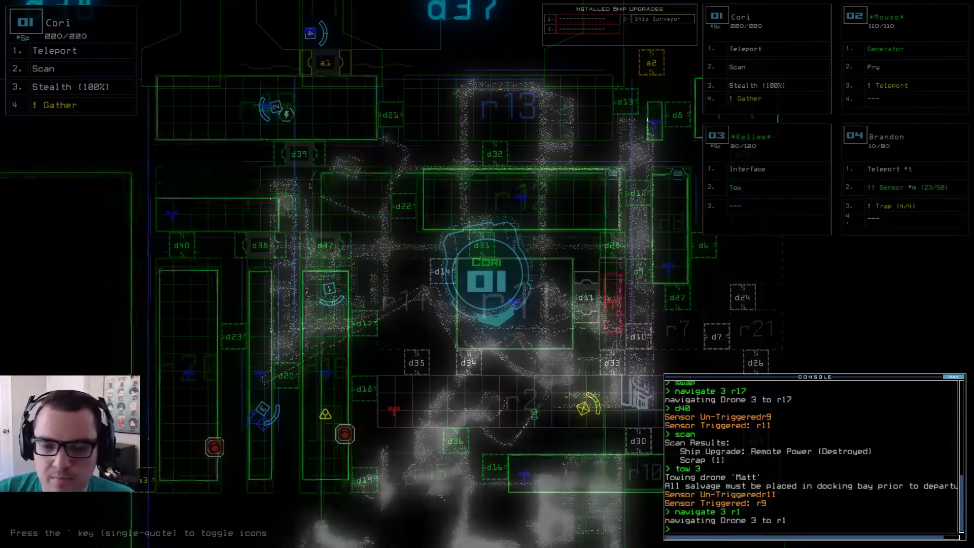
key(Tab)
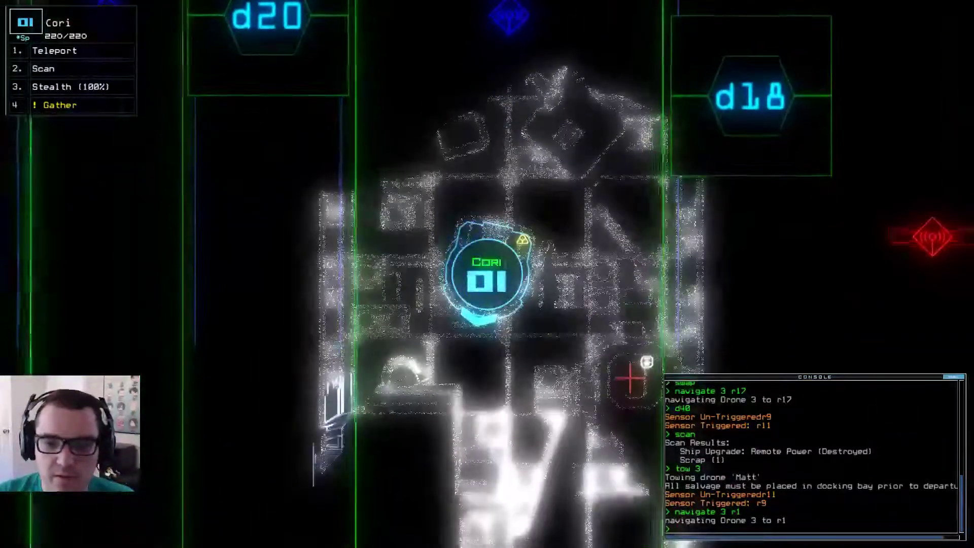
text(g)
key(Return)
key(Tab)
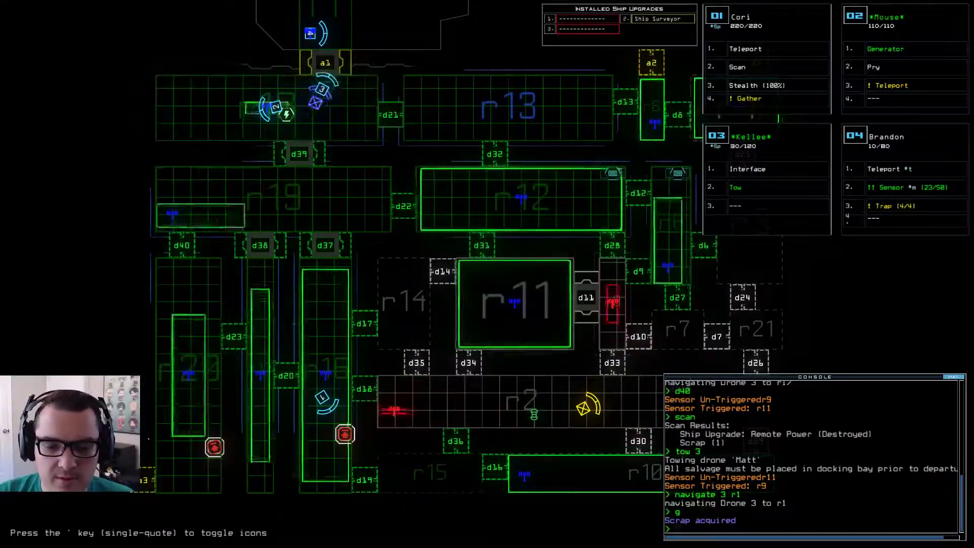
text(r15)
Step: Drop sensors into r15 and r14, then open door d17 and scan beyond it
key(Return)
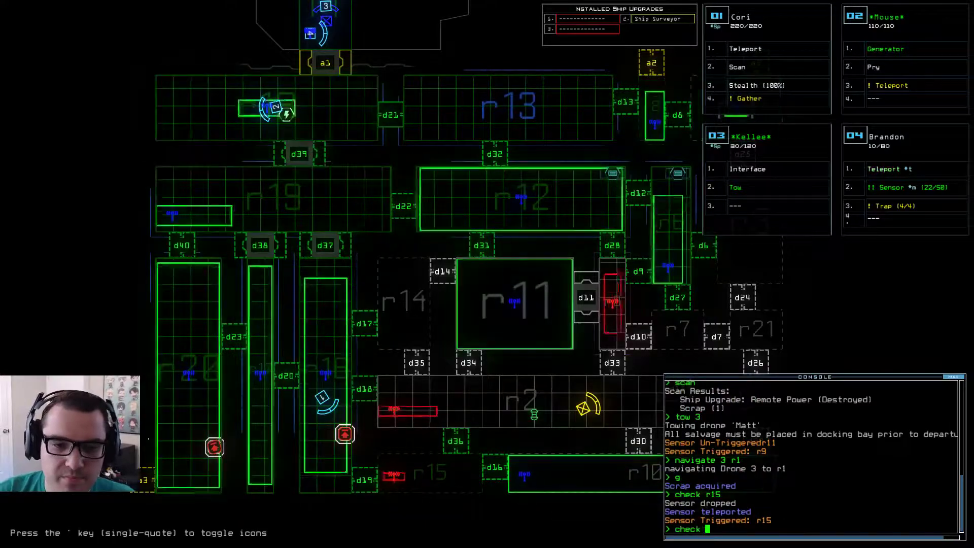
text(4)
key(Return)
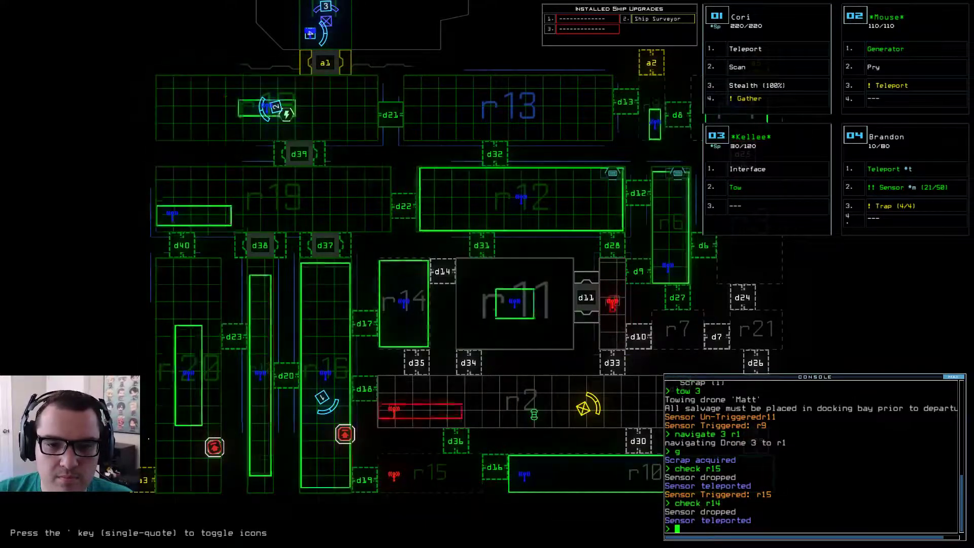
key(Tab)
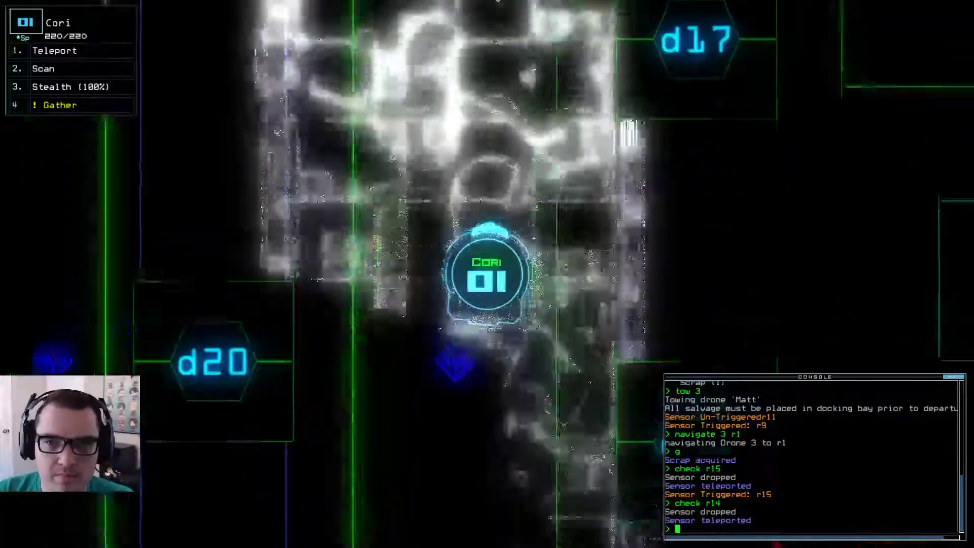
text(d17)
key(Return)
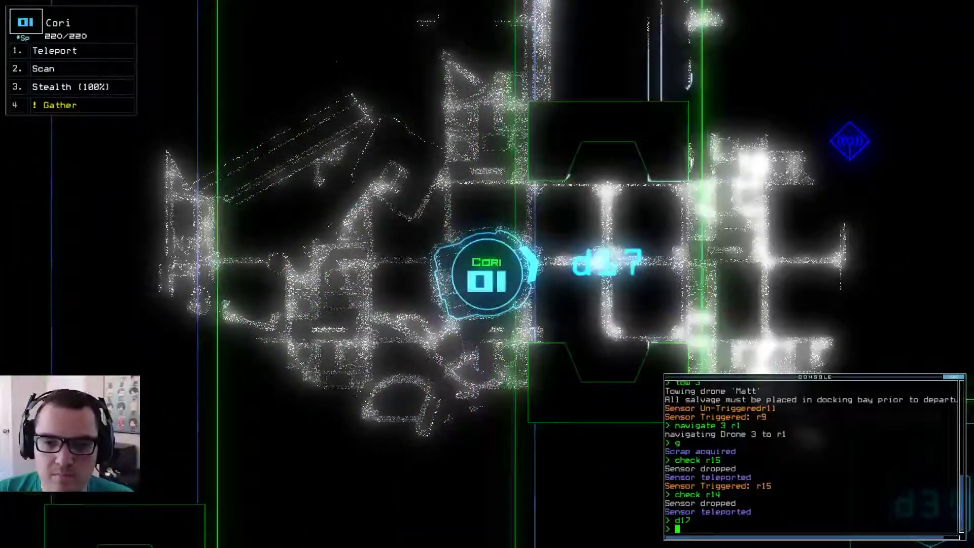
text(scan)
key(Return)
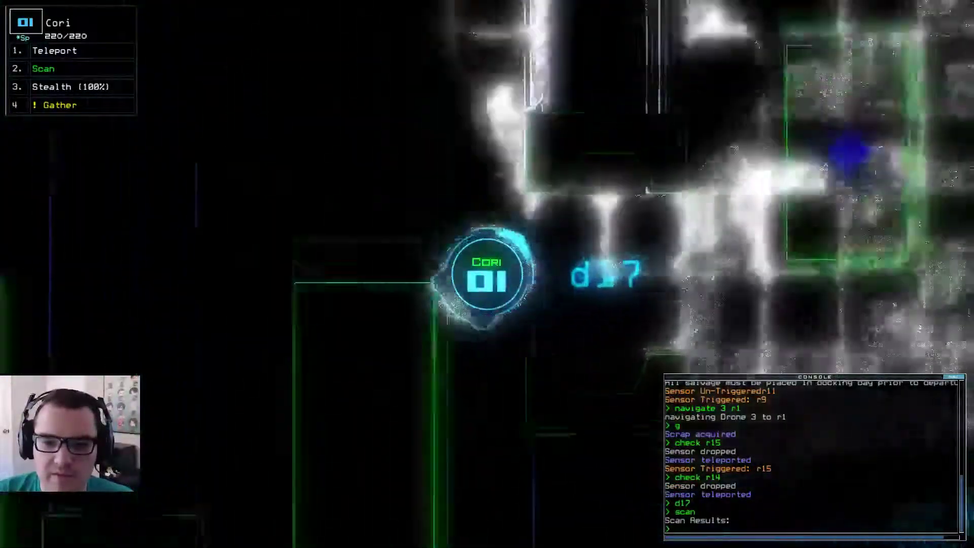
Step: Close door d17, toggle door d38, and issue the end order recalling the drones
key(Tab)
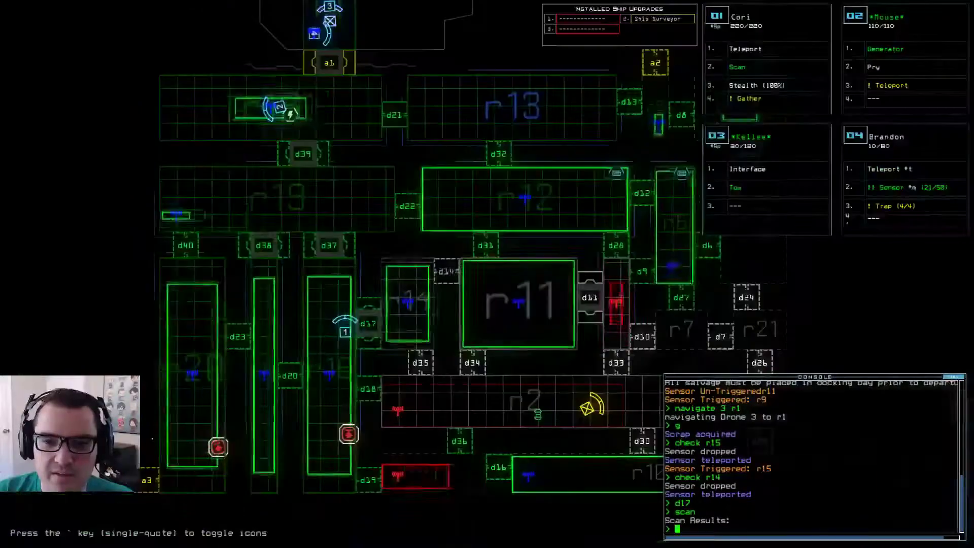
text(d17)
key(Return)
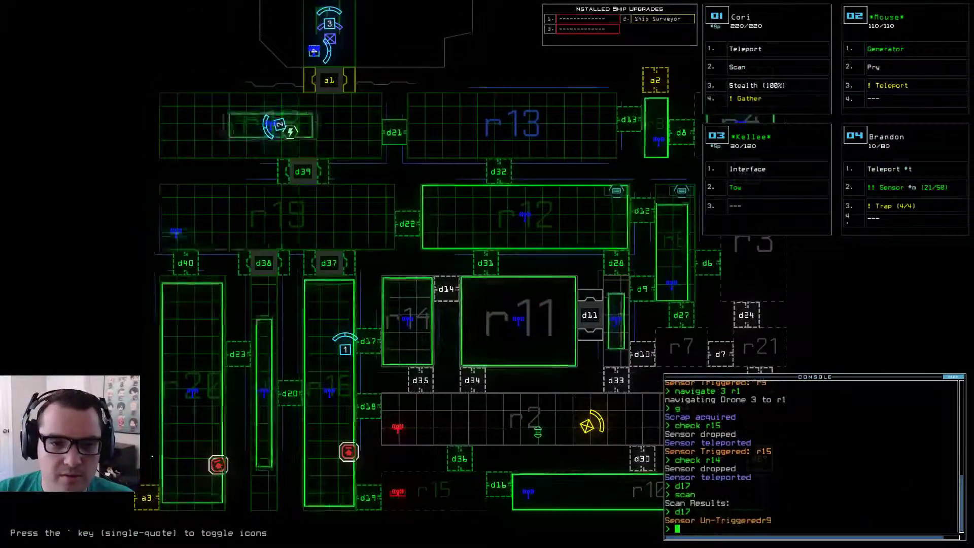
text(d38)
key(Return)
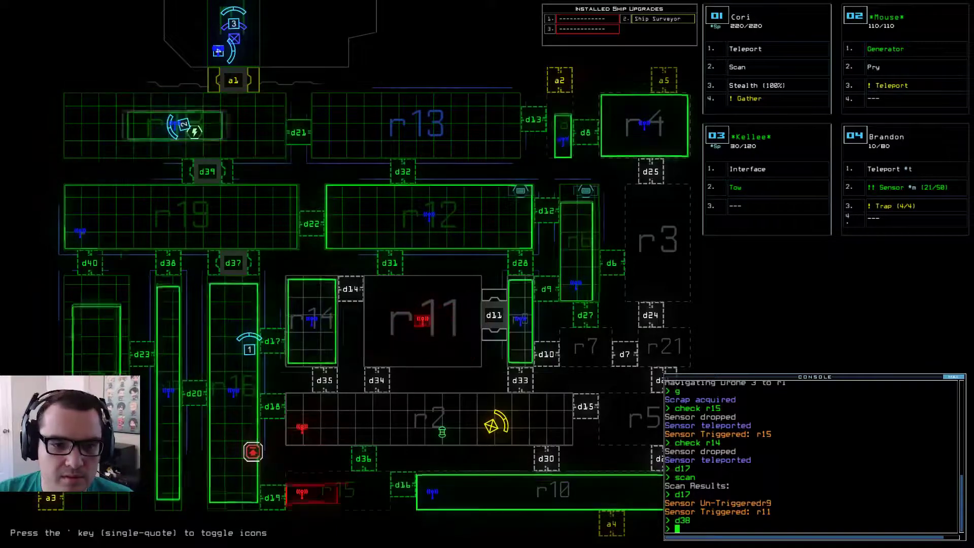
text(end)
key(Return)
text(tow)
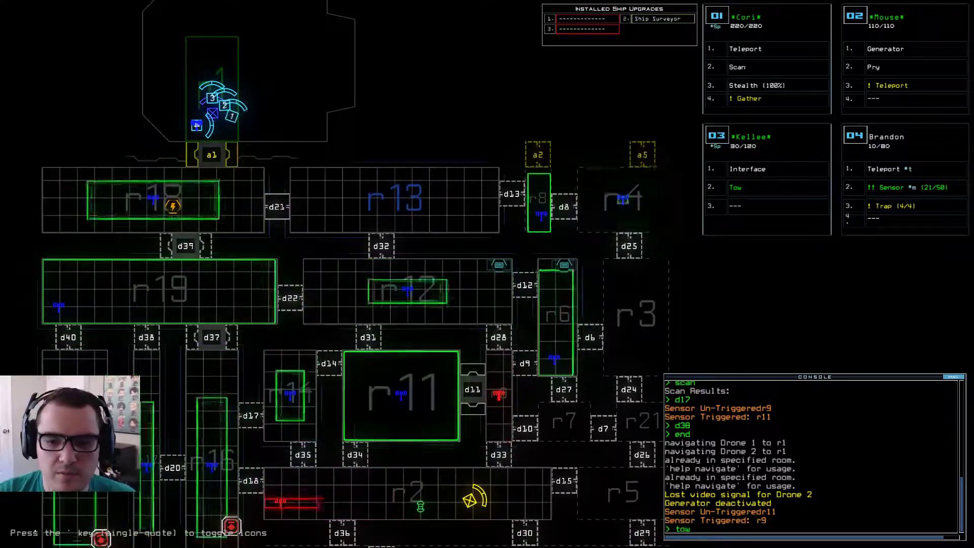
text( 3)
Step: Stop drone 3 towing and dock the ship at airlock a5
key(Return)
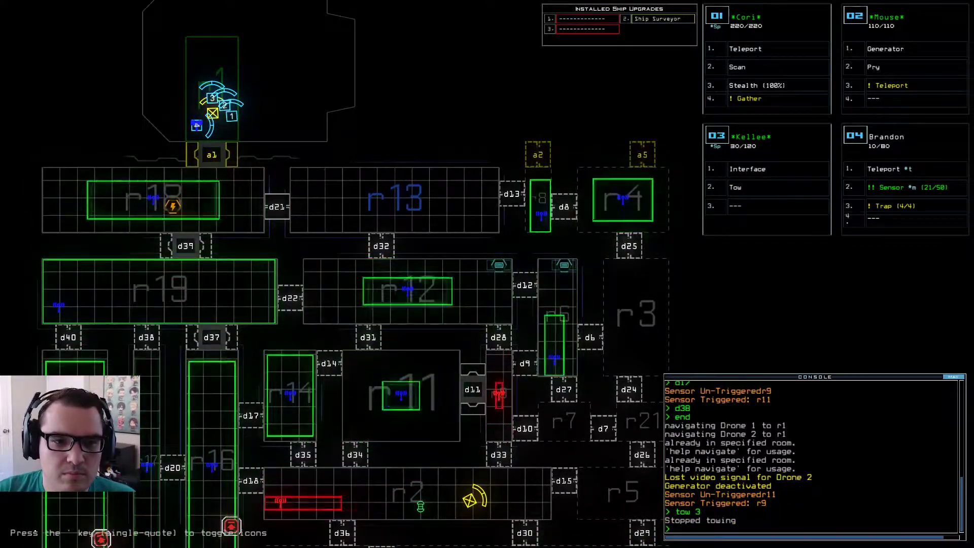
text(a5)
key(Return)
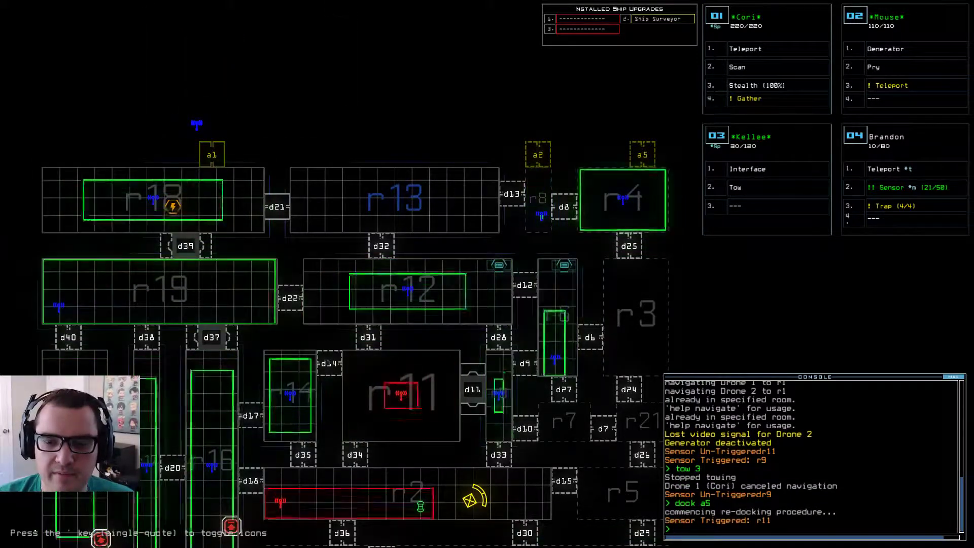
key(Down)
key(Up)
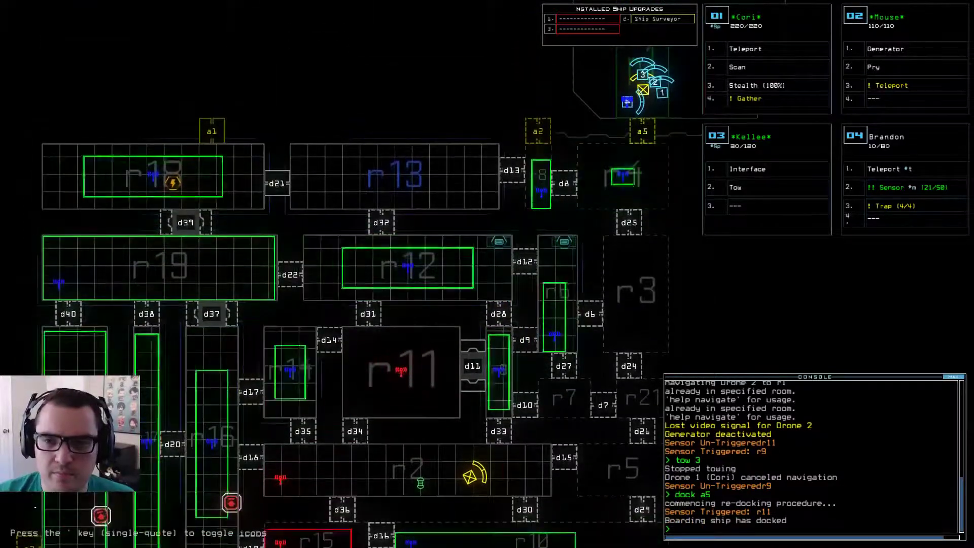
text(a5)
Step: Have Cori scan the a5 room, finding an access terminal, then re-dock at a1
key(Return)
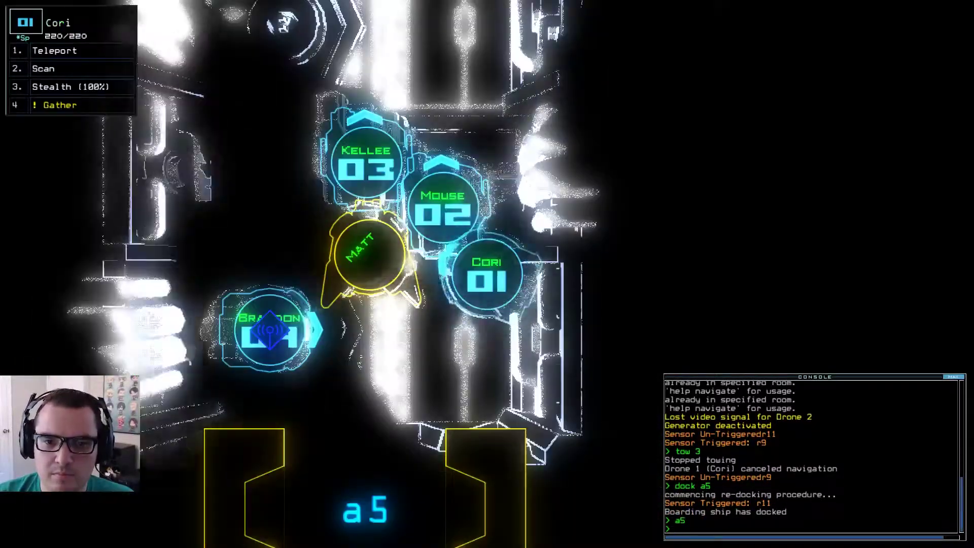
key(Down)
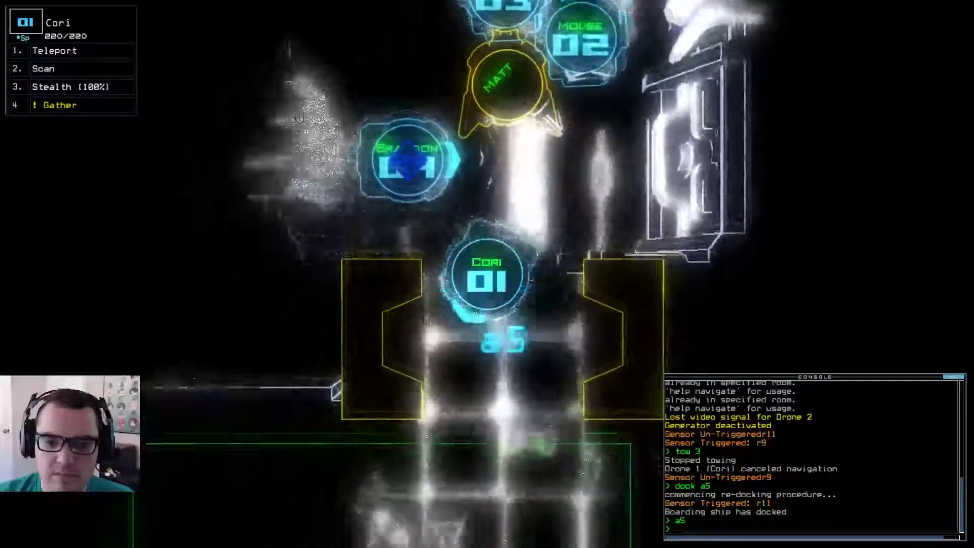
text(scan)
key(Return)
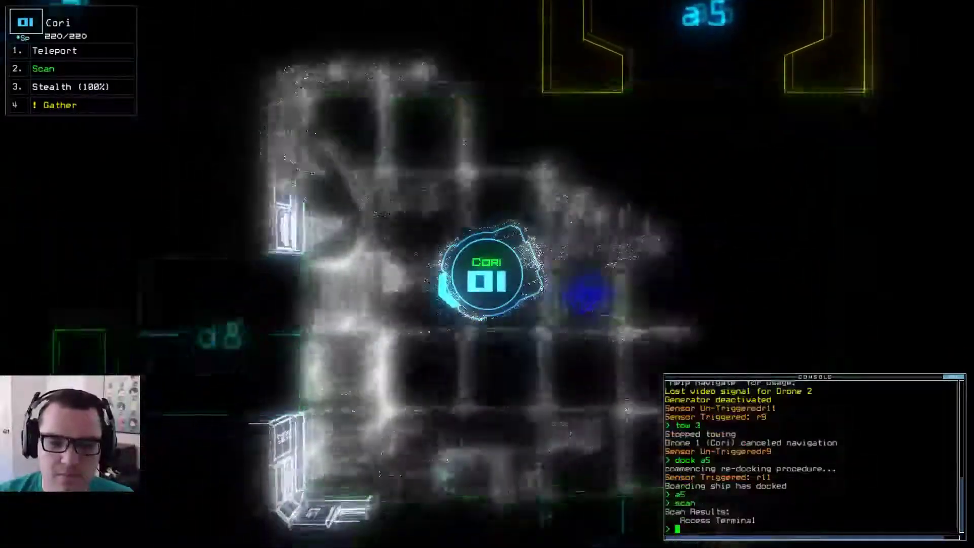
key(Escape)
text(dock a1)
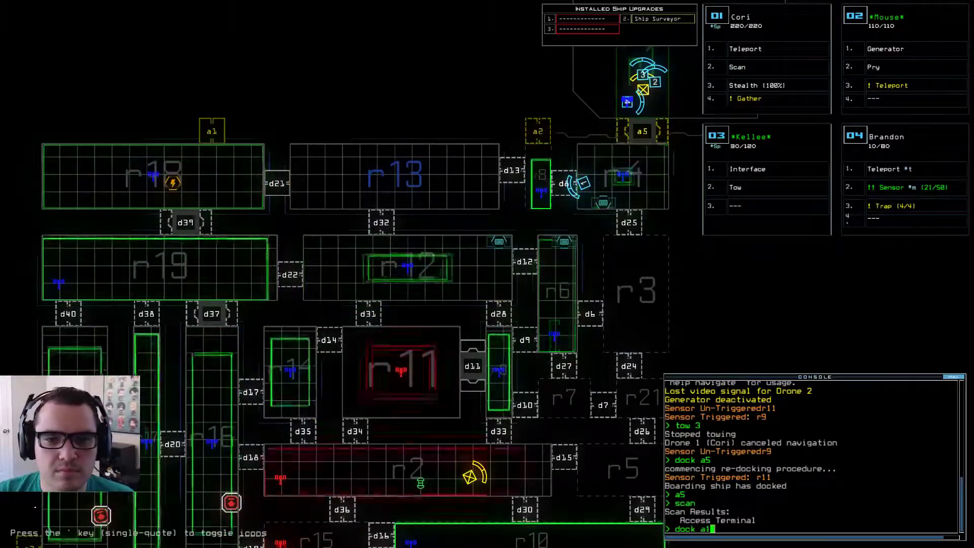
text(be)
key(Return)
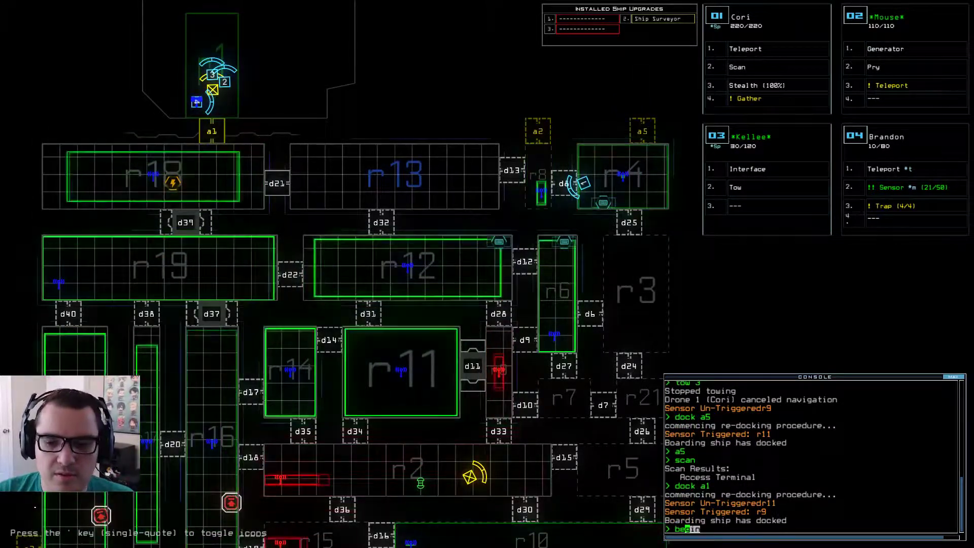
text(gin)
key(Return)
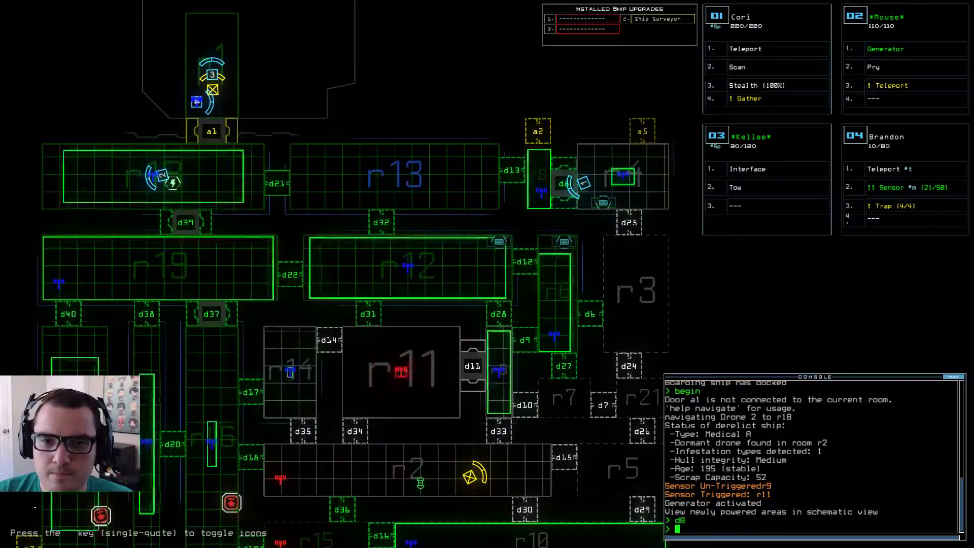
Step: Open door d8, gather Cori's scrap, and move Cori into the next room
key(1)
text(scan)
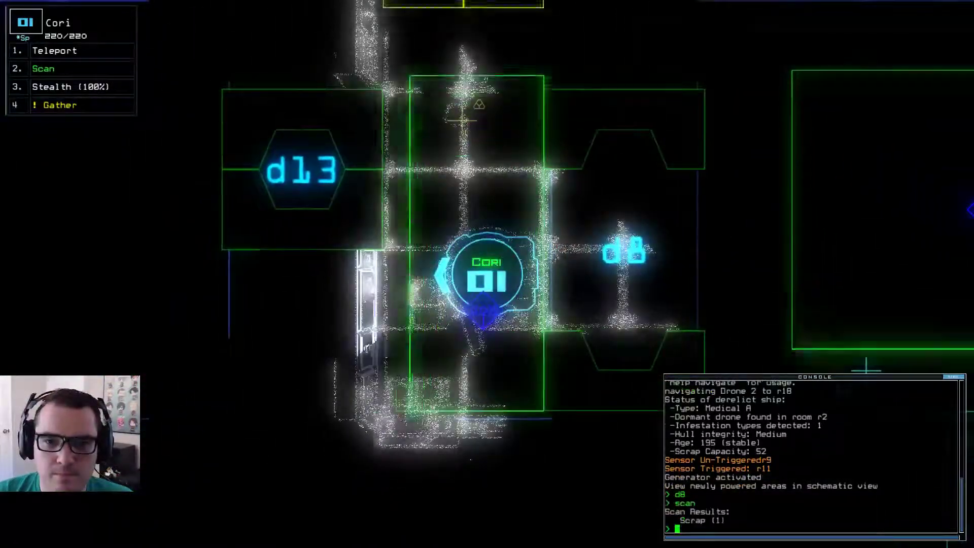
text(g)
key(Return)
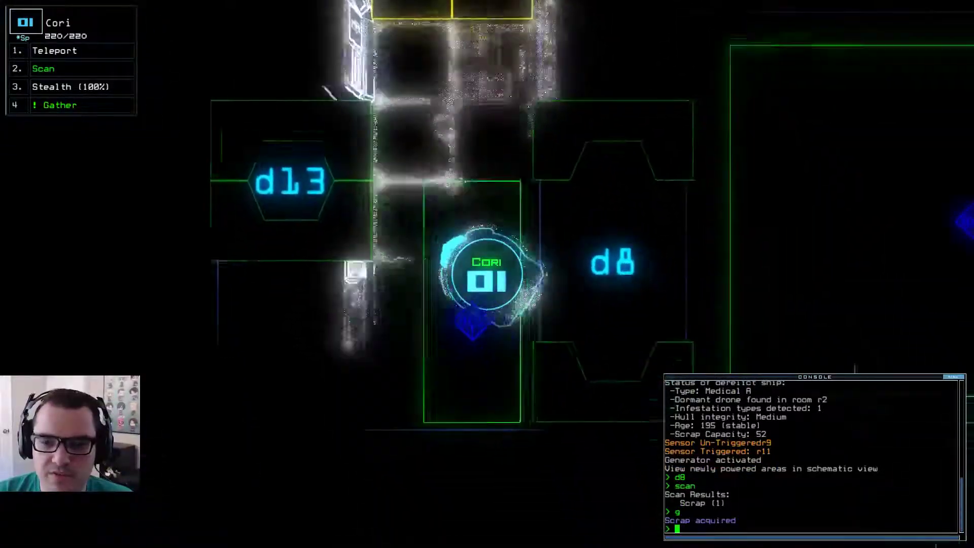
key(Right)
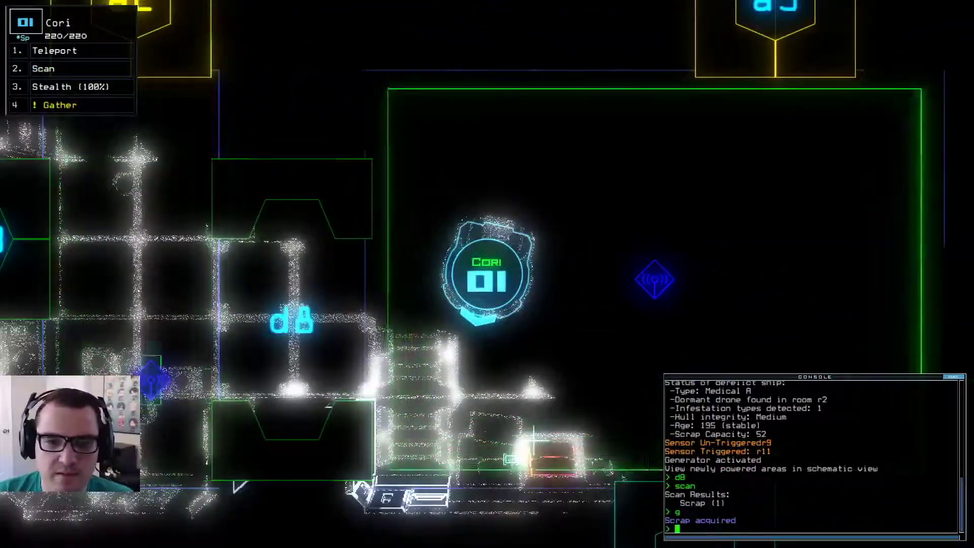
key(space)
text(d8)
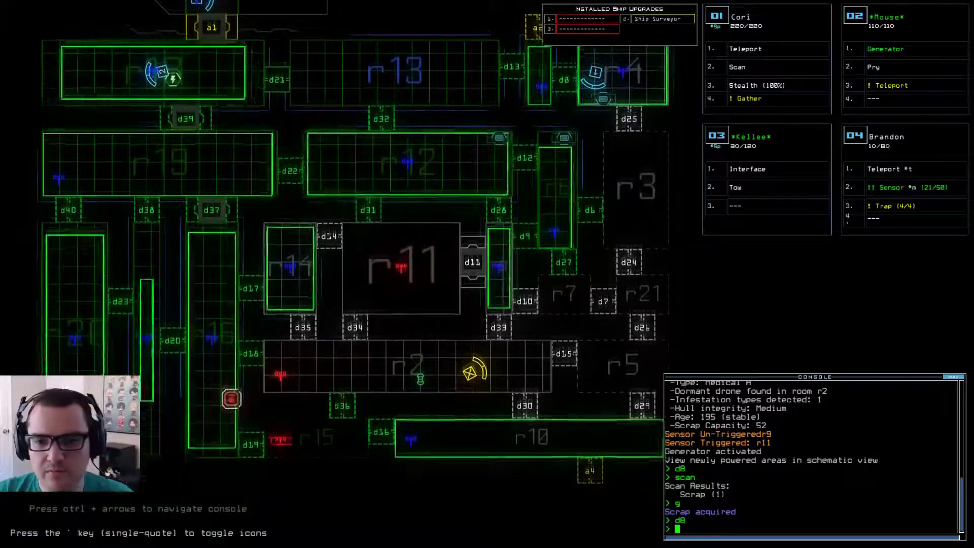
key(Up)
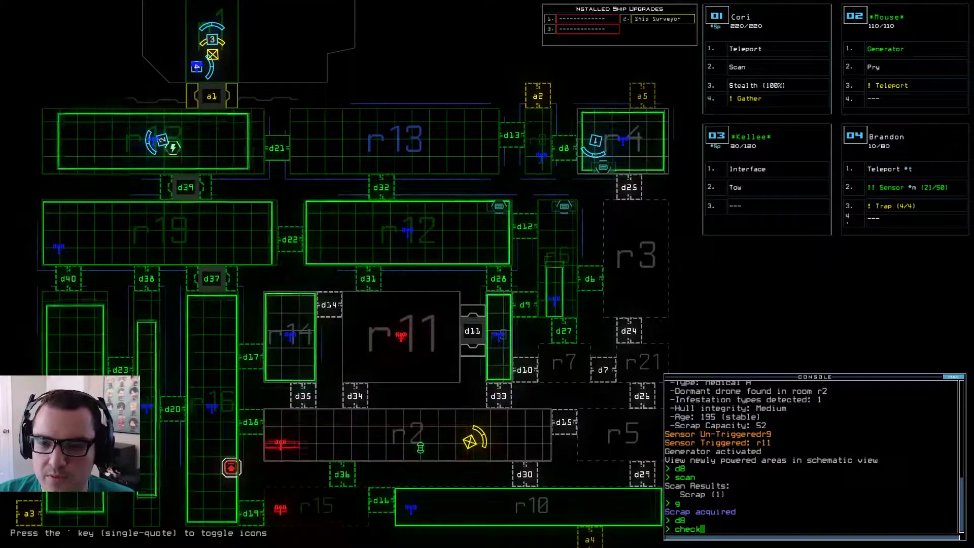
text(r3)
Step: Probe rooms r3 and r7 with sensors, then recall the drones to the ship
key(Return)
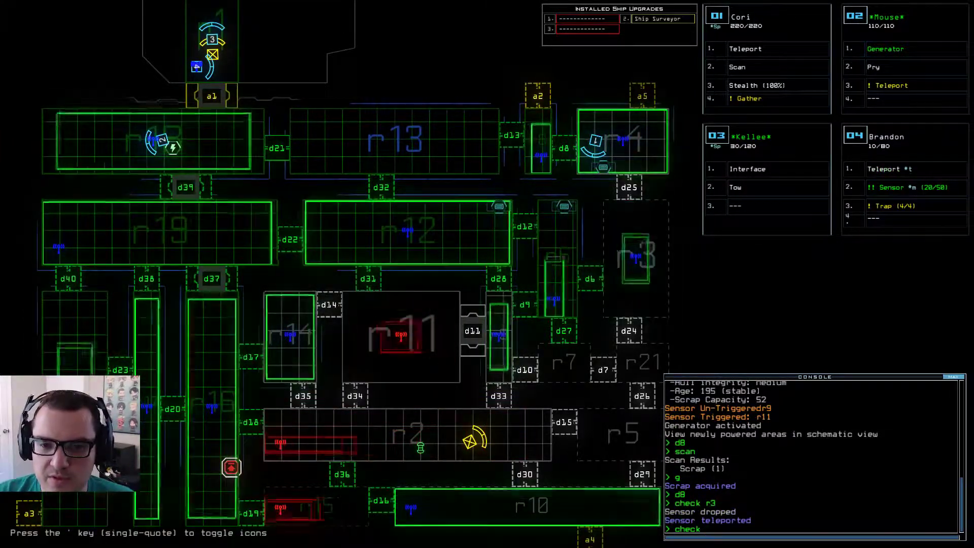
text(7)
key(Return)
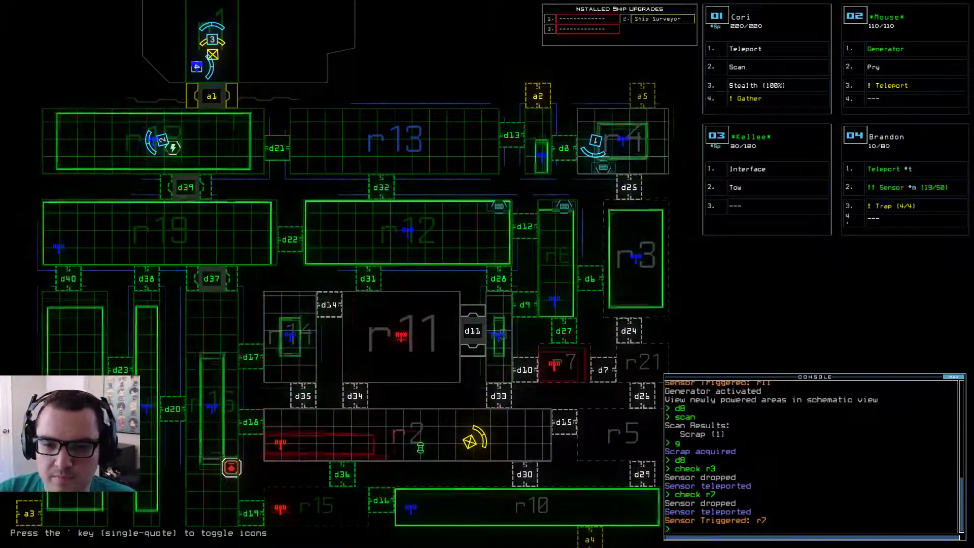
key(Down)
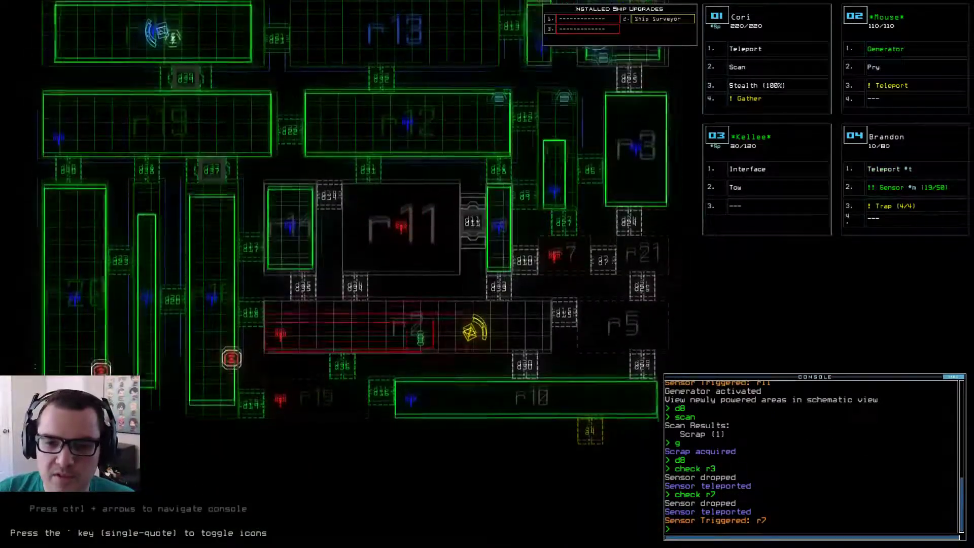
key(Up)
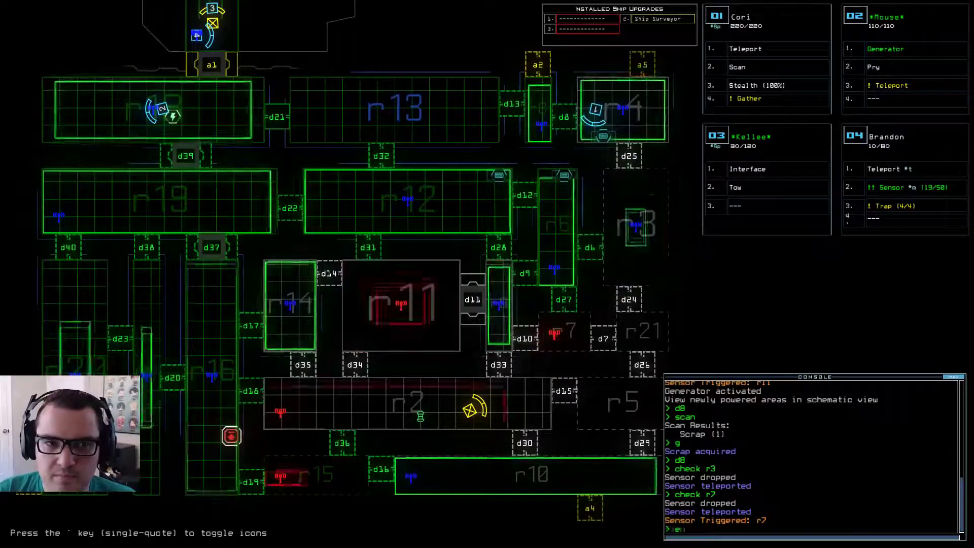
text(a1)
key(Return)
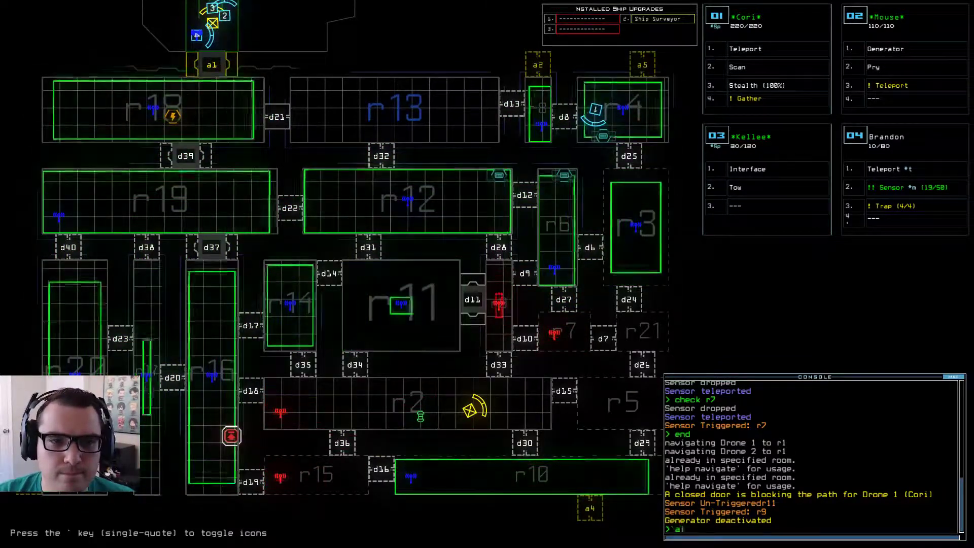
text(dock a5)
key(Return)
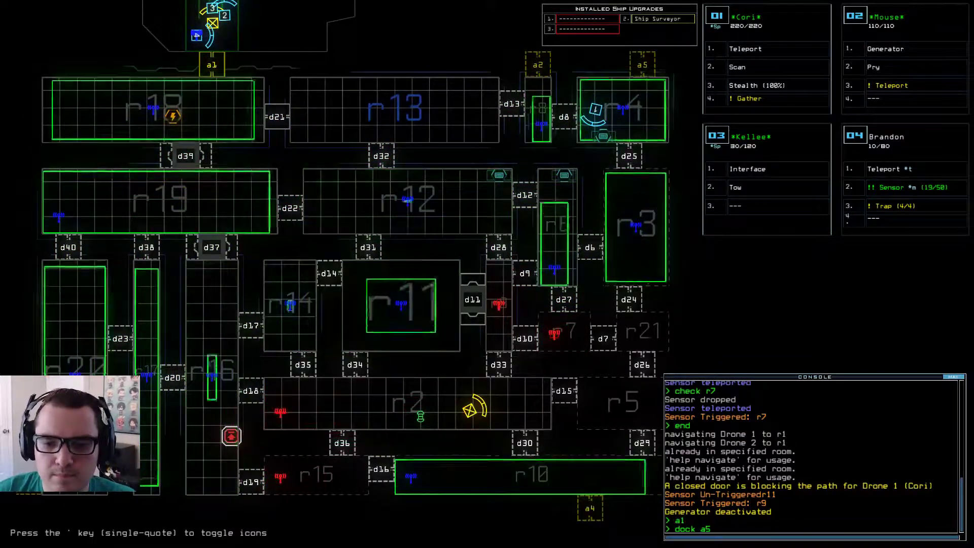
text(a5)
Step: Re-dock at airlock a5, view it and recall drones, then re-dock at a4
key(Return)
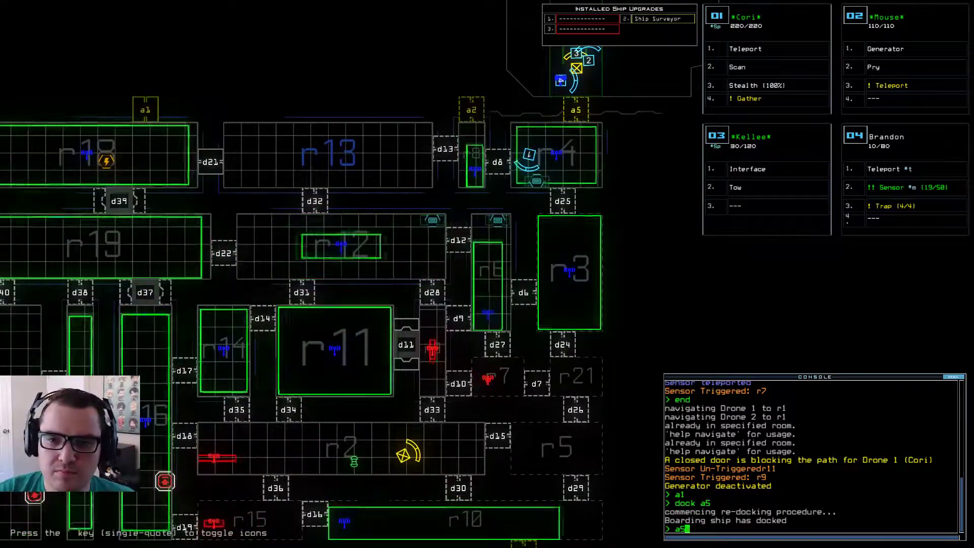
key(Return)
text(end)
key(Return)
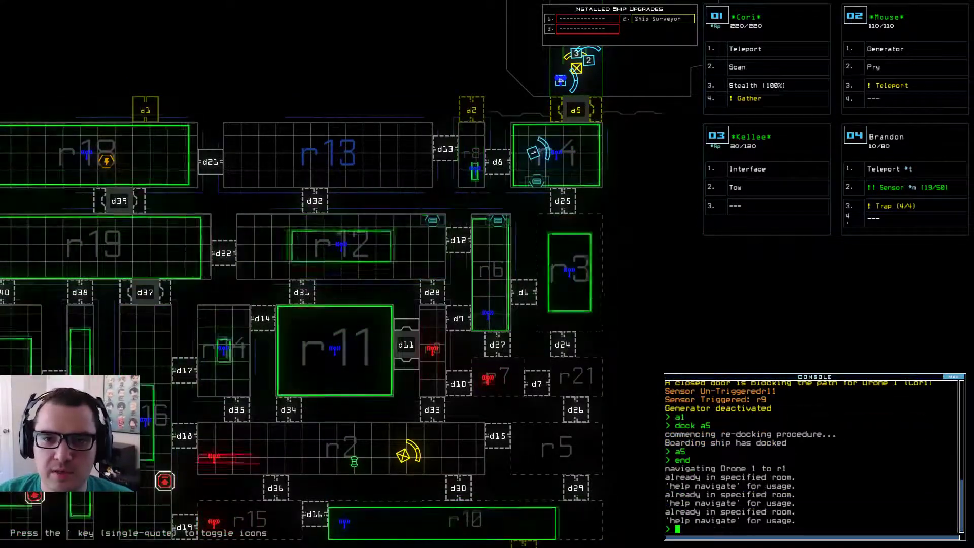
scroll(343, 274, down, 3)
text(dock)
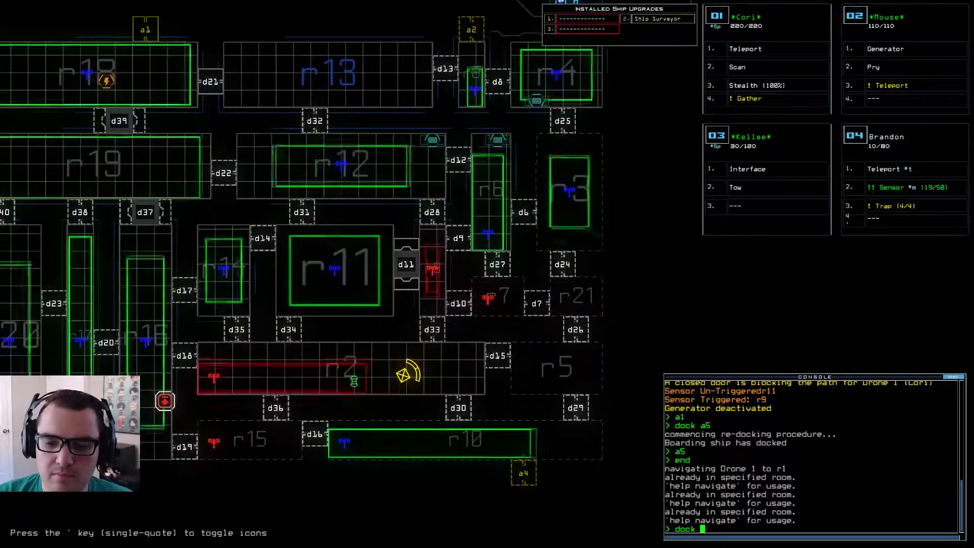
text(a4)
key(Return)
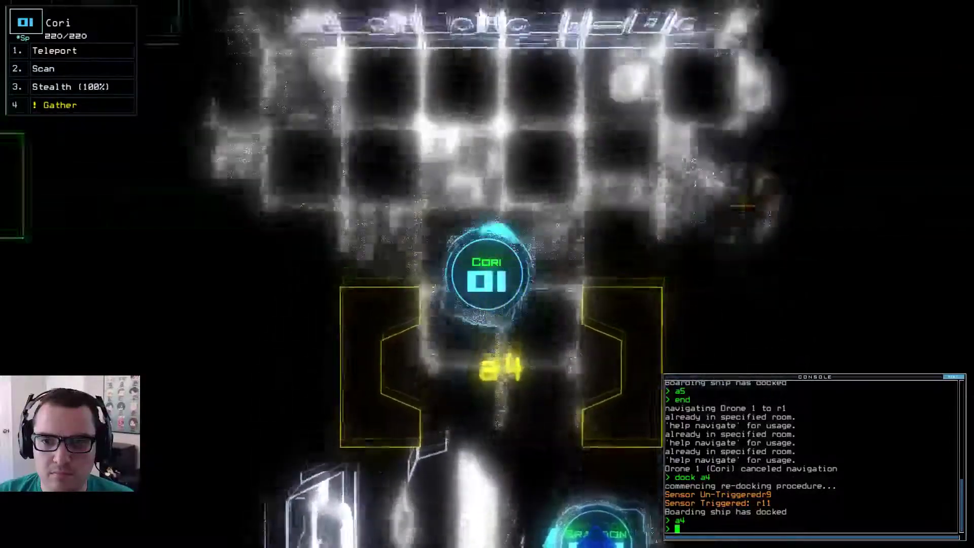
text(scan)
Step: Scan beside airlock a4, start the mission, and have Mouse activate r10's generator
key(Return)
text(begin)
key(Return)
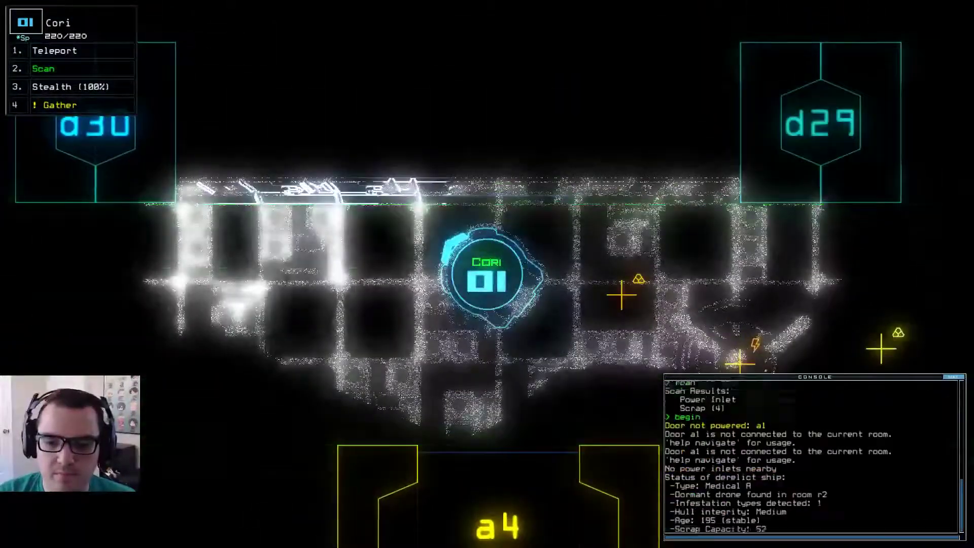
key(2)
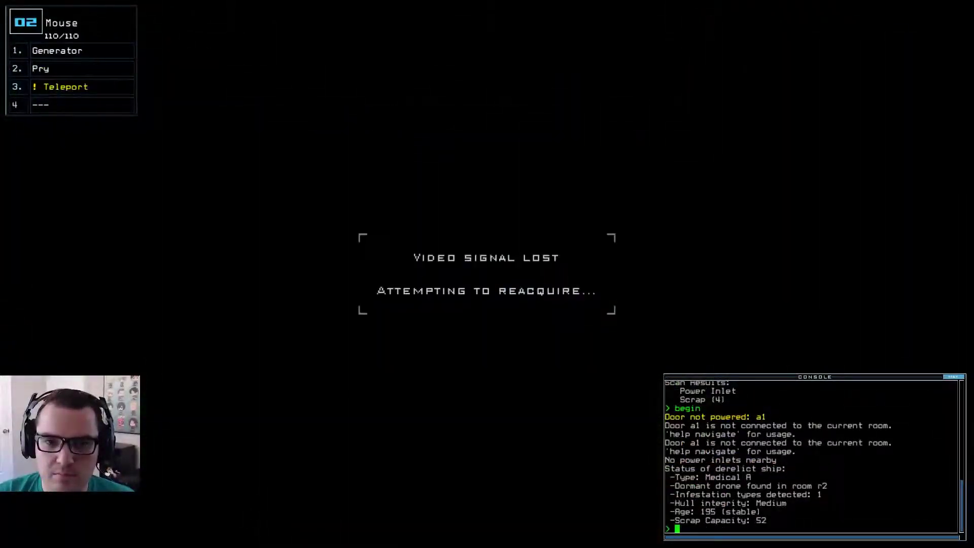
key(space)
text(navigate 2 r)
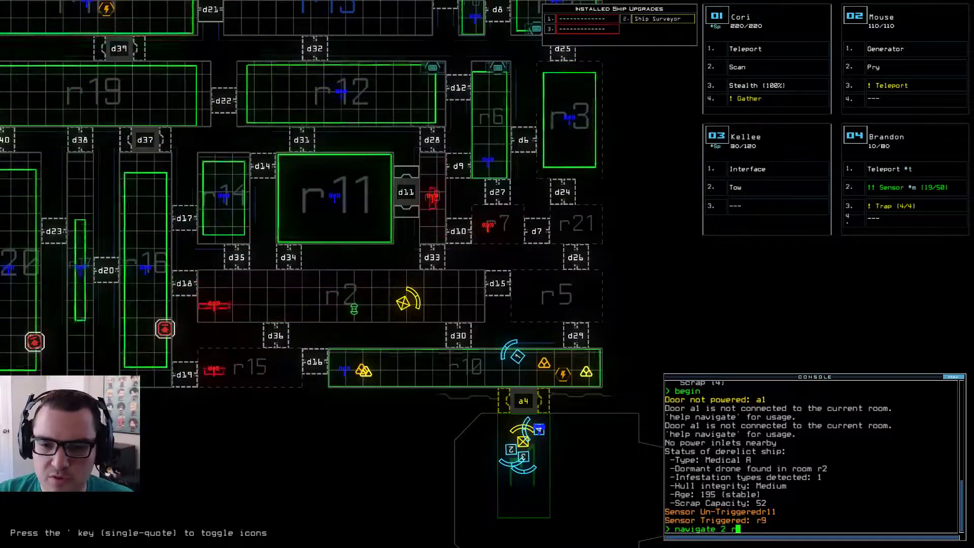
text(10)
key(Return)
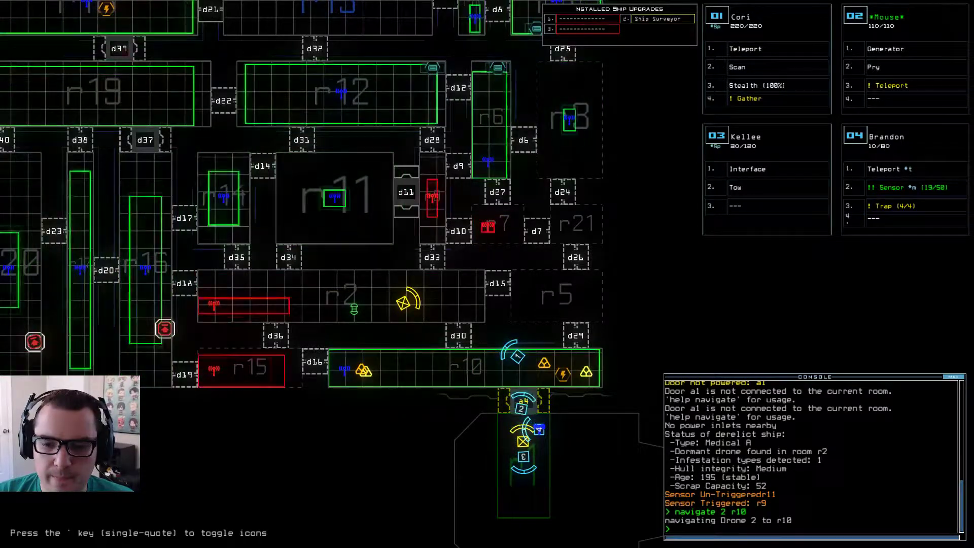
text(generator)
key(Return)
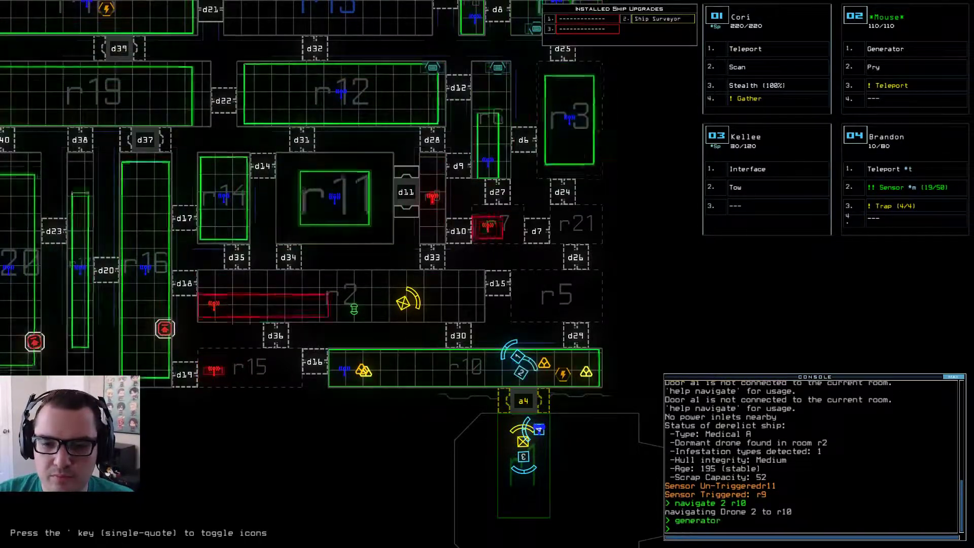
Step: Have Cori gather the four pieces of scrap in its room
key(space)
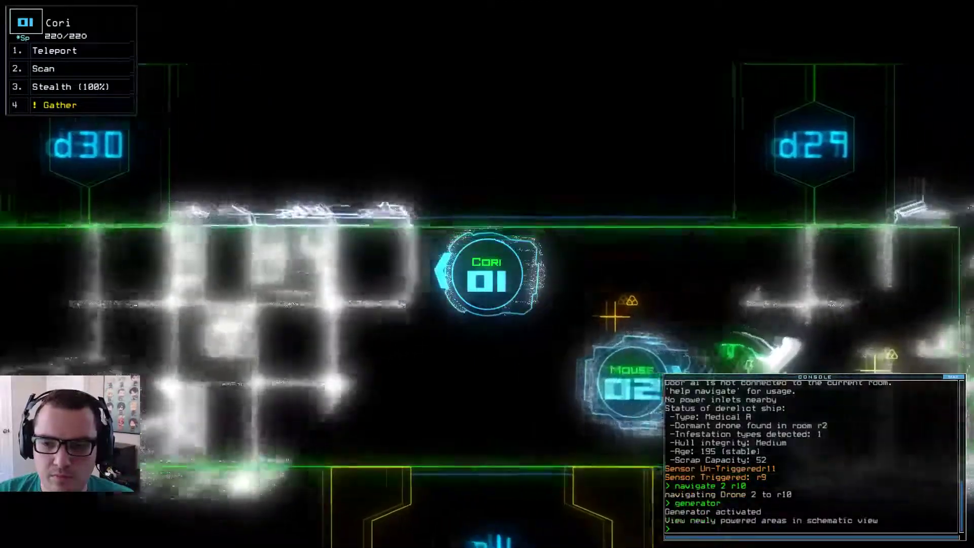
text(g)
key(Return)
text(g)
key(Return)
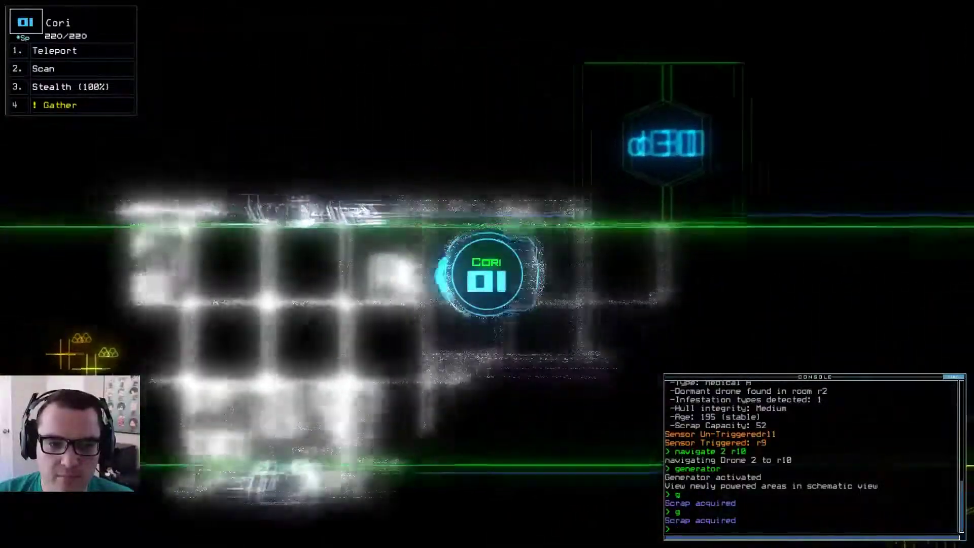
text(g)
key(Return)
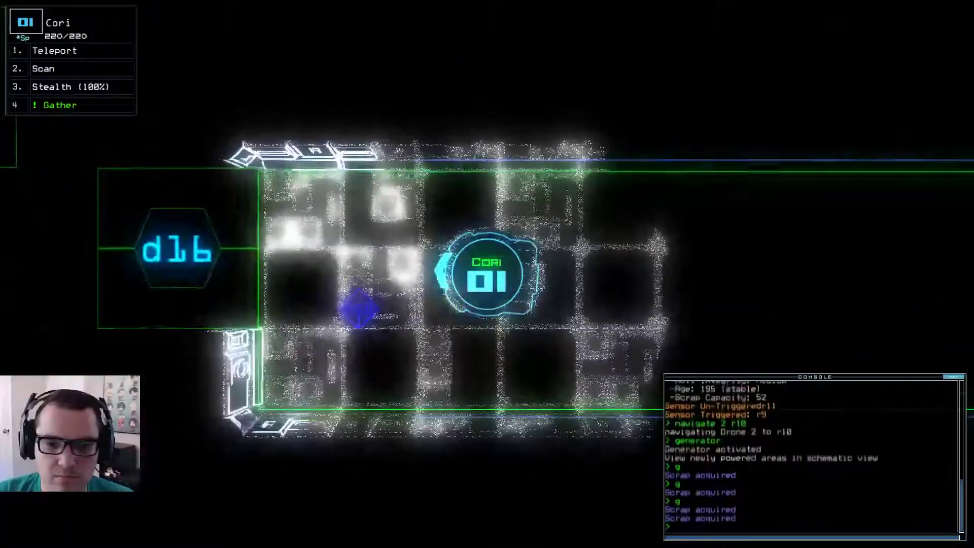
key(space)
text(check)
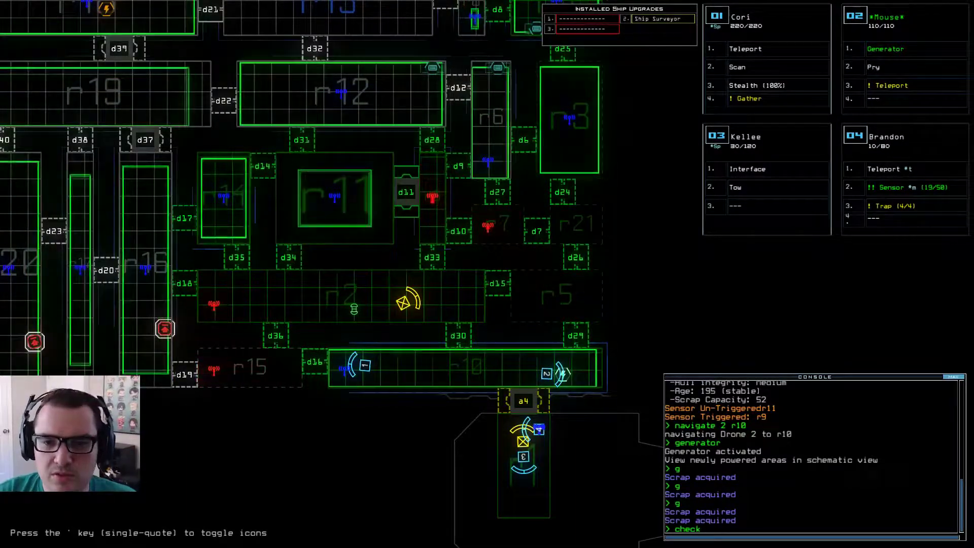
text(r5)
Step: Drop sensors into r5 and r21, then toggle doors d35, d11 and d29
key(Return)
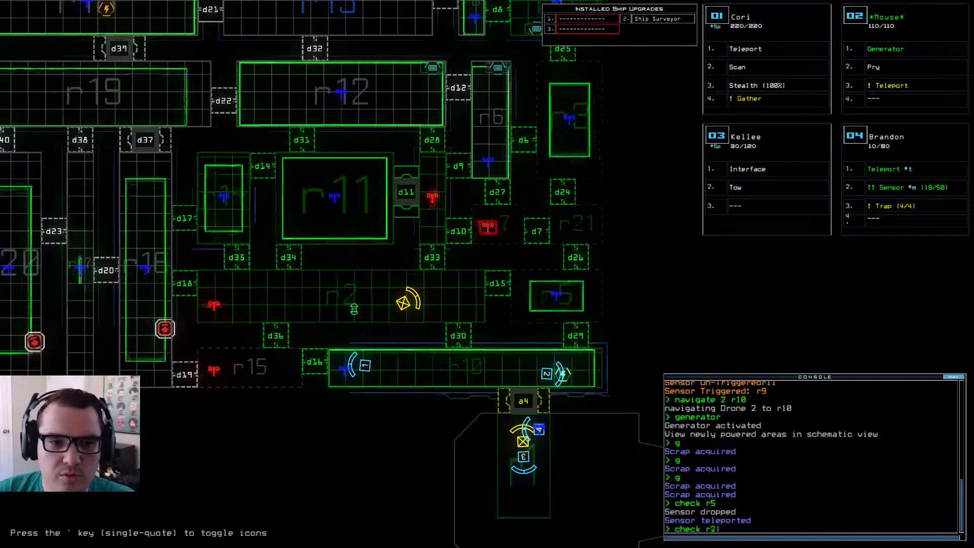
key(Return)
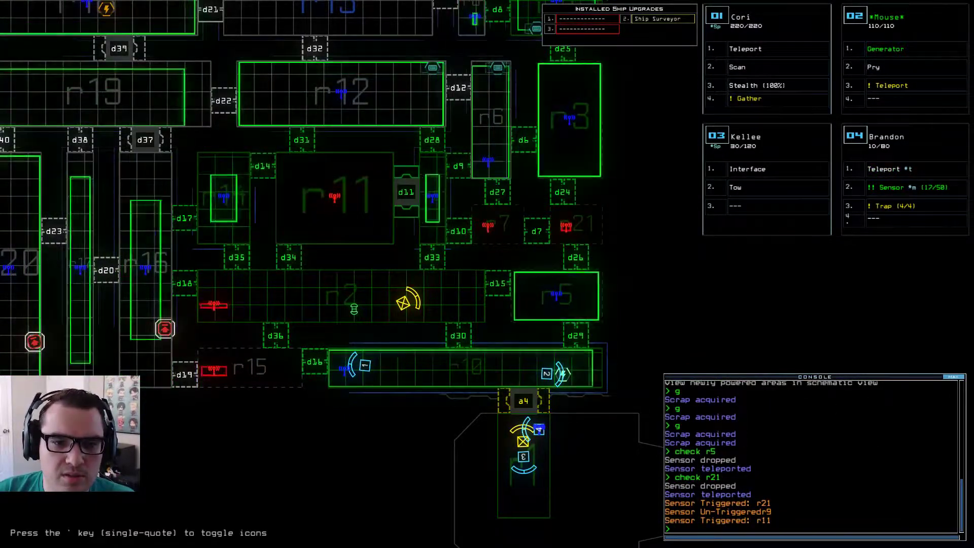
text(d35)
key(Return)
key(Return)
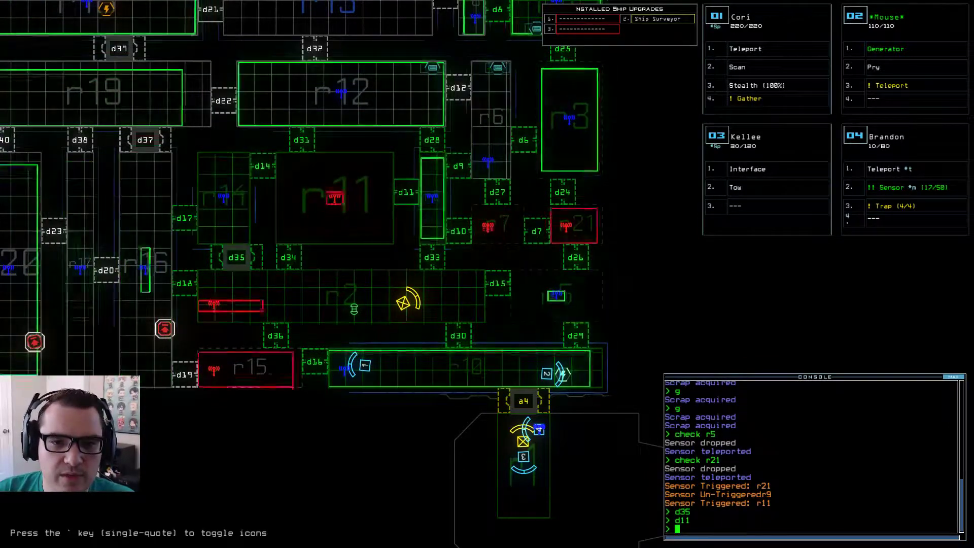
text(d11)
key(Return)
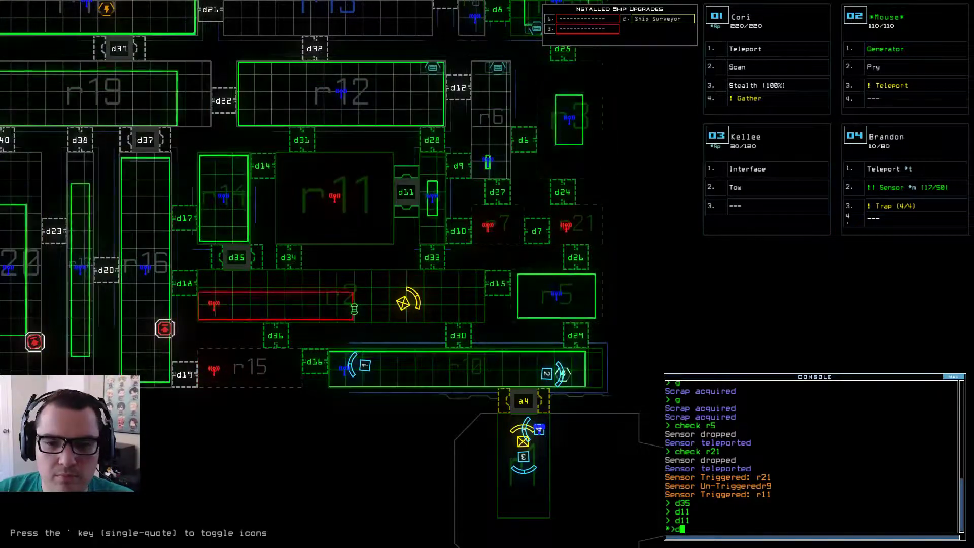
text(29)
key(Return)
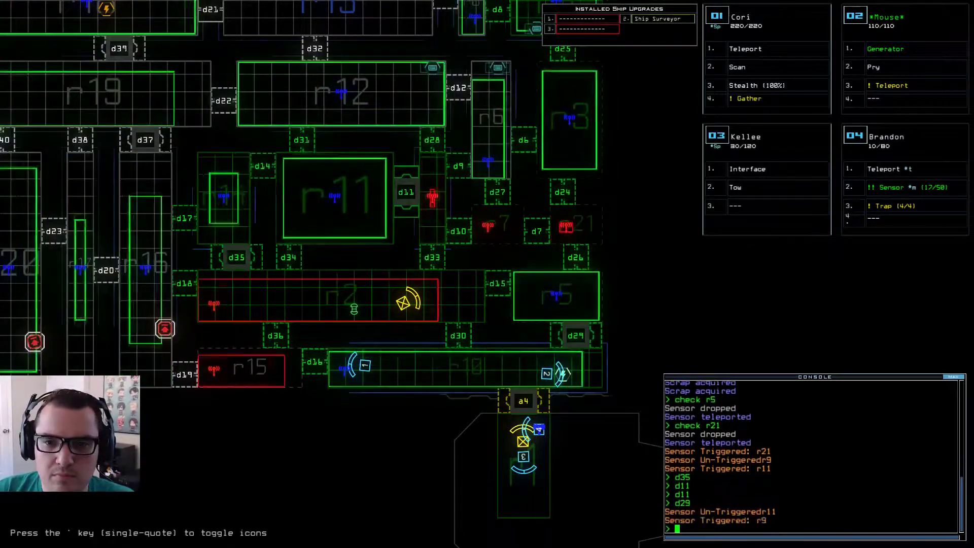
text(d11)
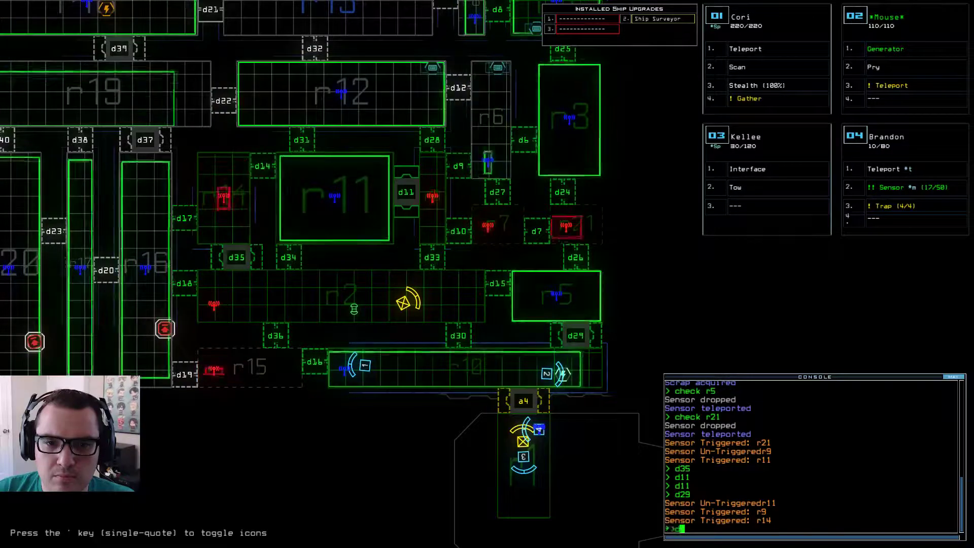
Step: Re-toggle doors d11 and d35, and toggle d27 twice
key(Return)
text(7)
key(Return)
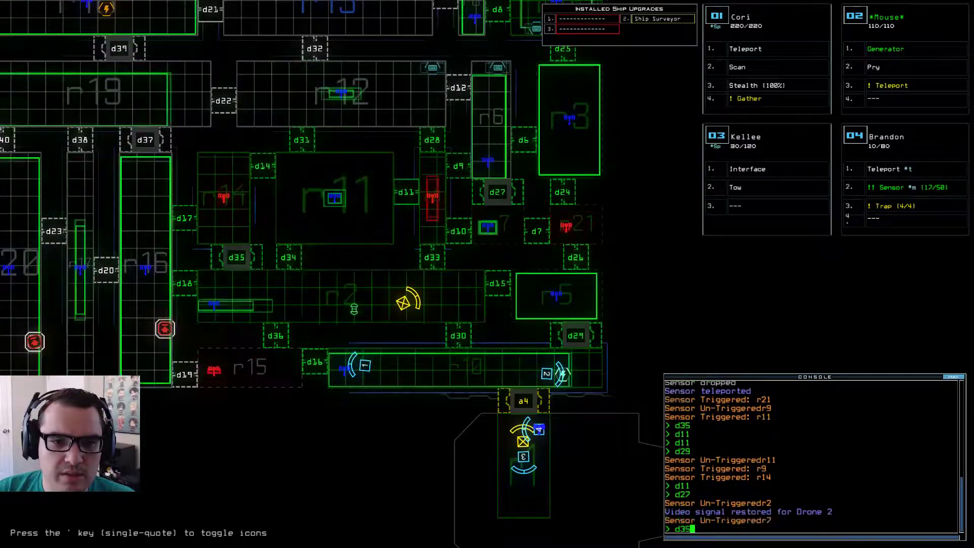
text(d35)
key(Return)
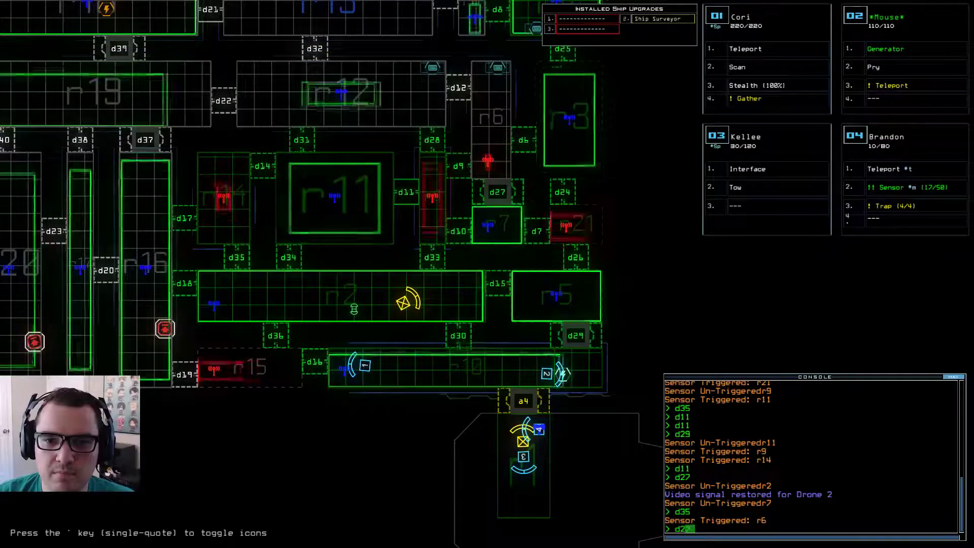
text(7)
key(Return)
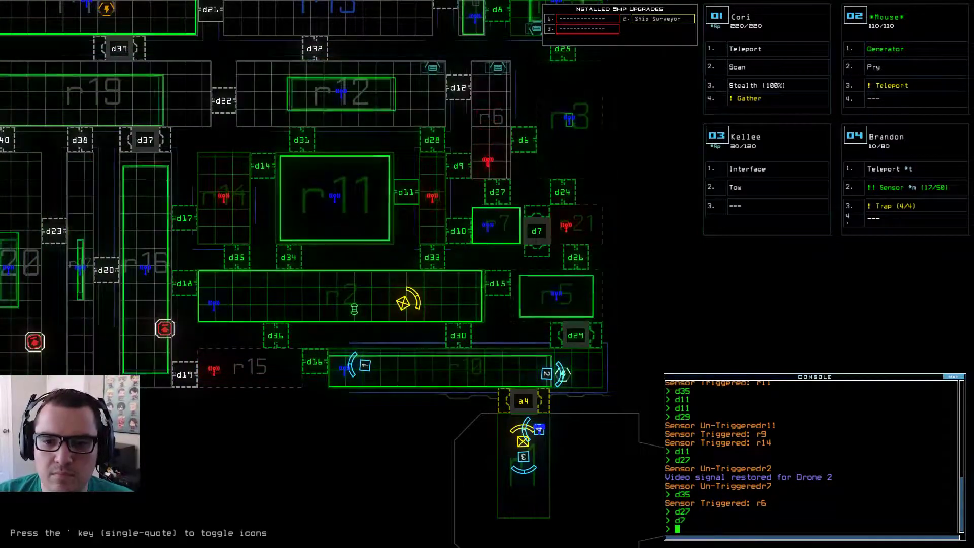
Step: Toggle doors d7 and d30 and bring Cori into r2 beside Twiki
key(1)
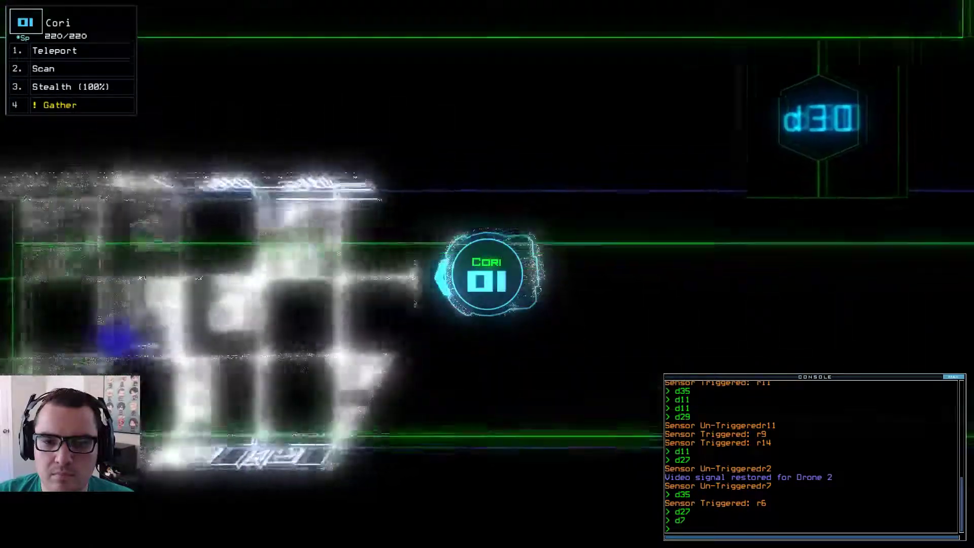
key(1)
text(d7)
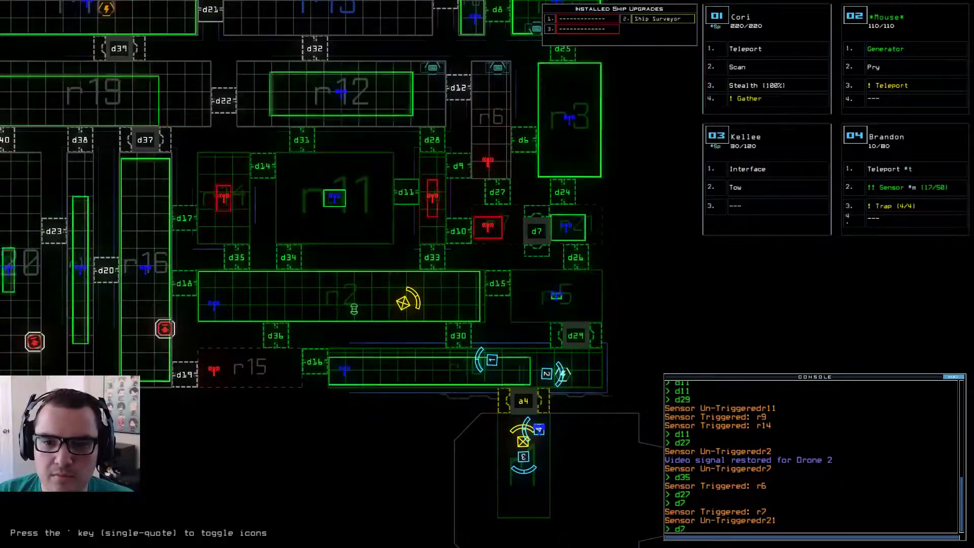
key(Return)
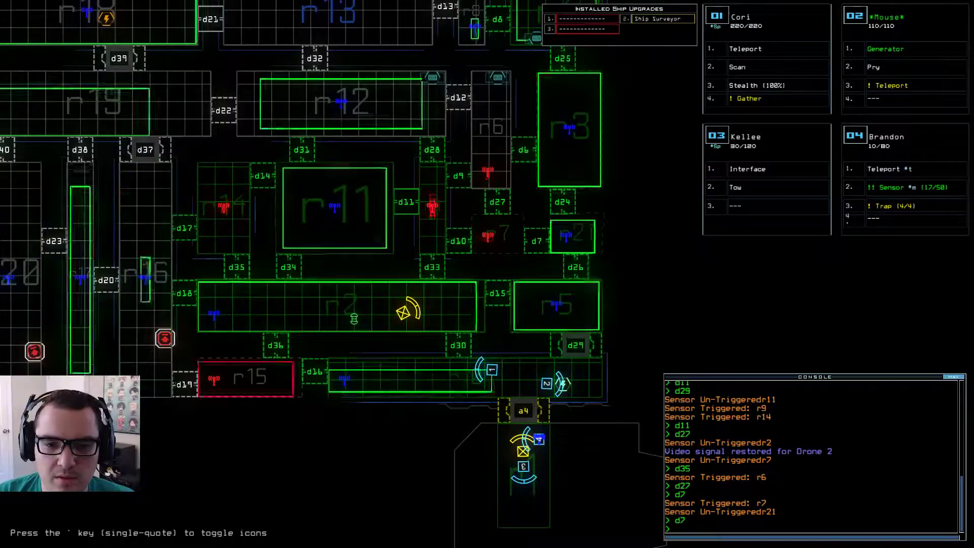
text(d30)
key(Return)
key(1)
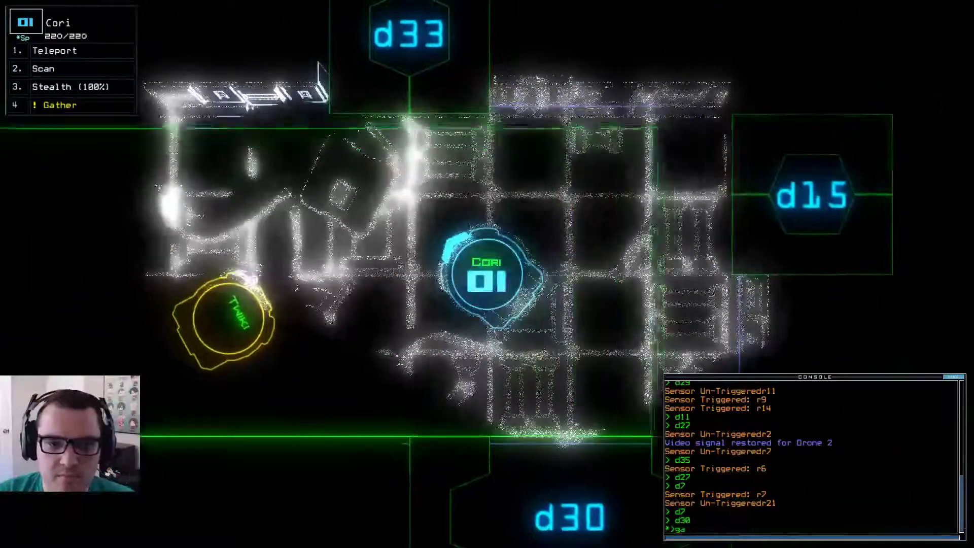
text(gather all)
Step: Gather all derelict fuel for one day of propulsion, then check Kellee's camera and schematic
key(Return)
key(3)
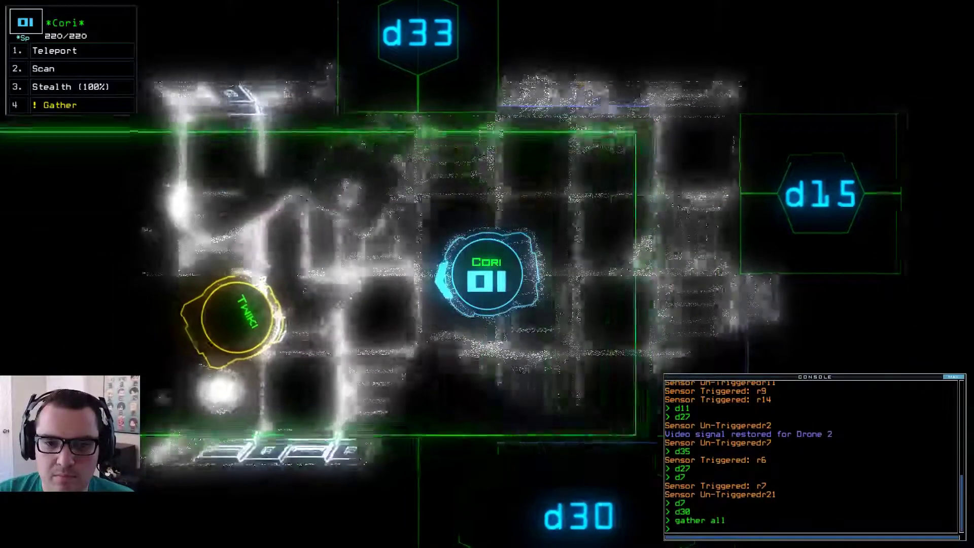
key(a)
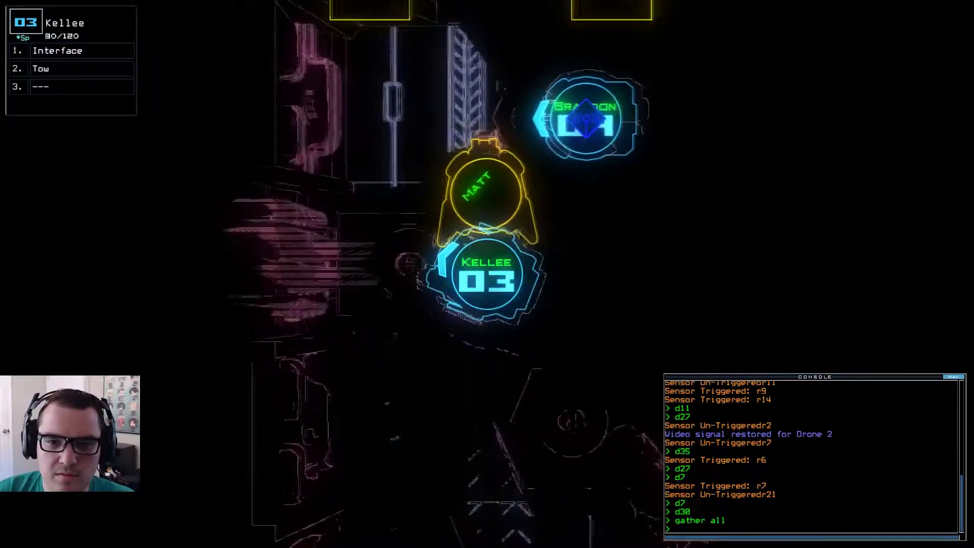
key(Up)
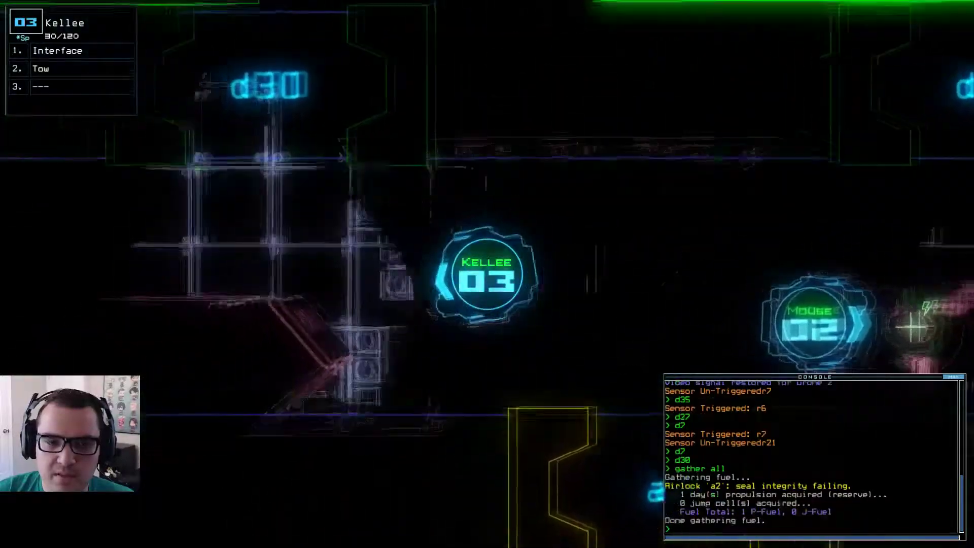
key(Tab)
scroll(343, 229, up, 3)
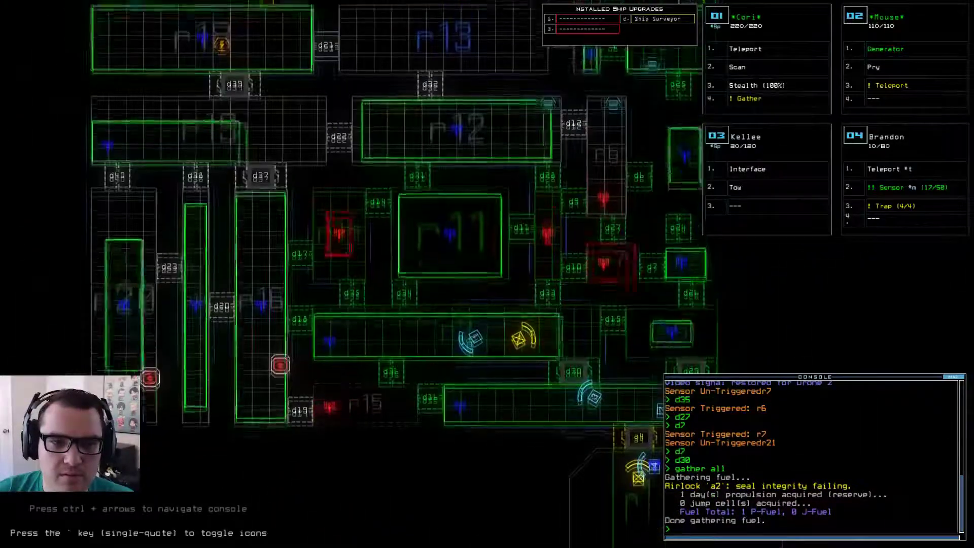
key(3)
Step: Drive Kellee to Twiki, start towing it, and send Kellee toward r1
key(Up)
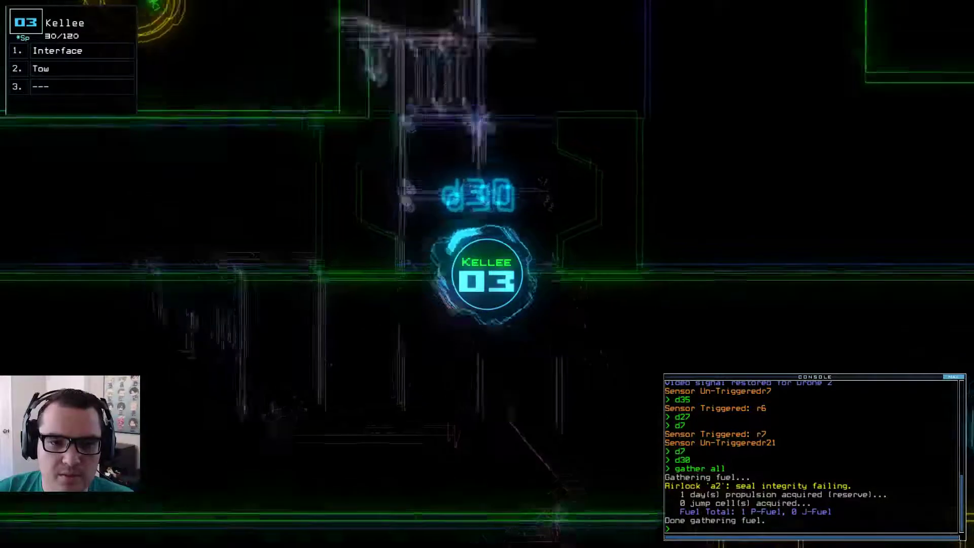
key(Up)
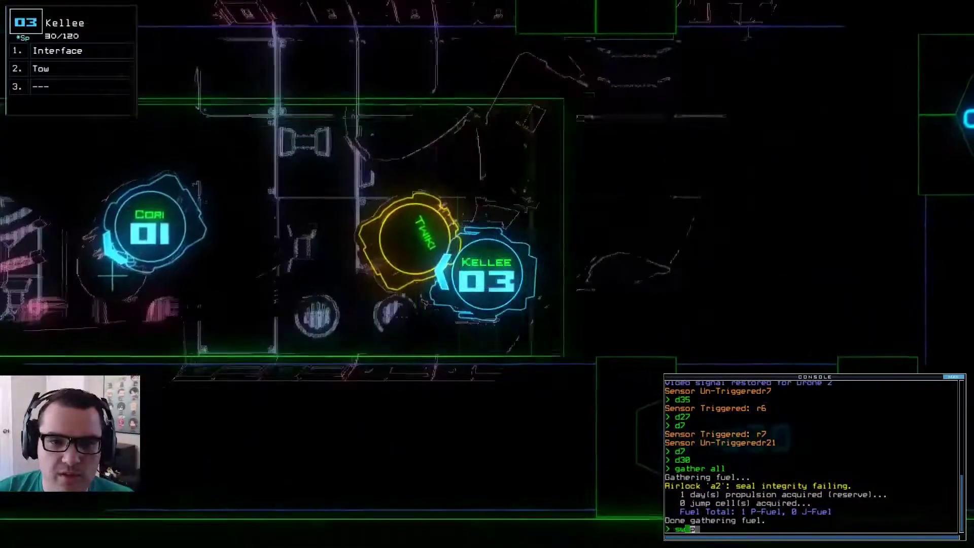
key(s)
key(Escape)
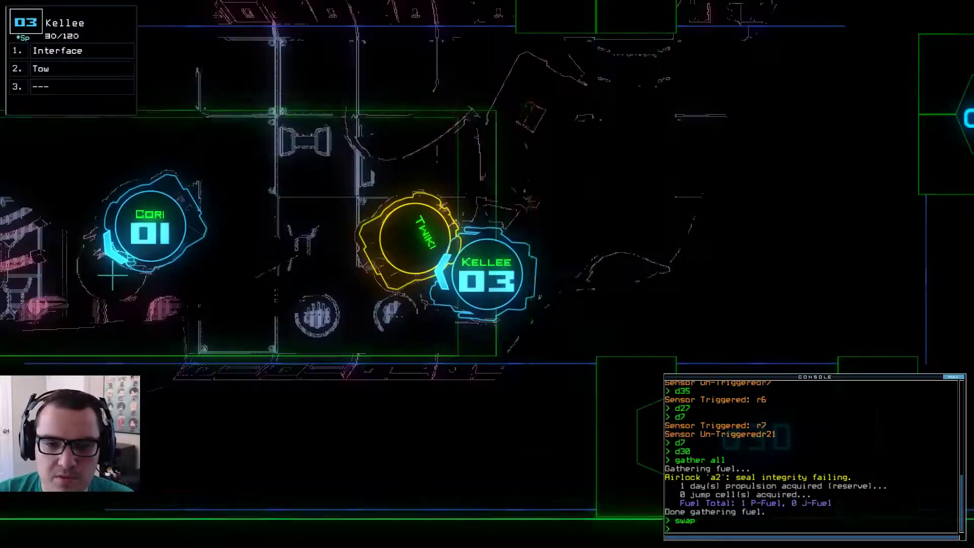
text(tow)
key(Return)
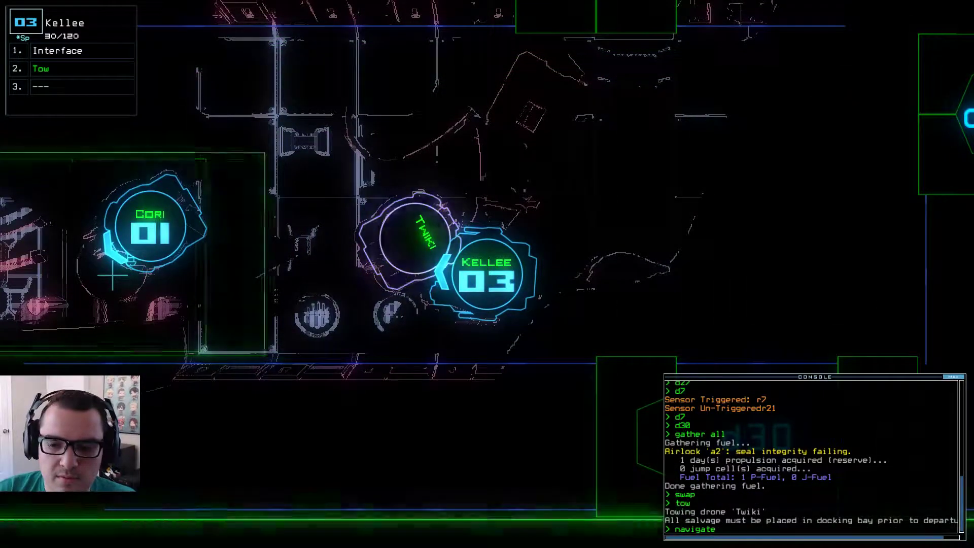
text(navigate r1)
key(Return)
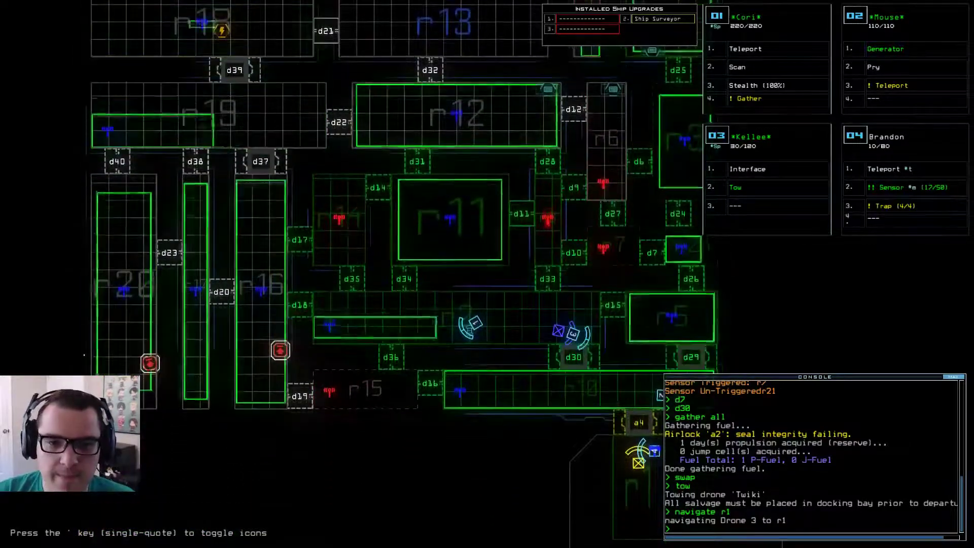
Step: Have Cori gather fuel, finding none, and return to the schematic
key(1)
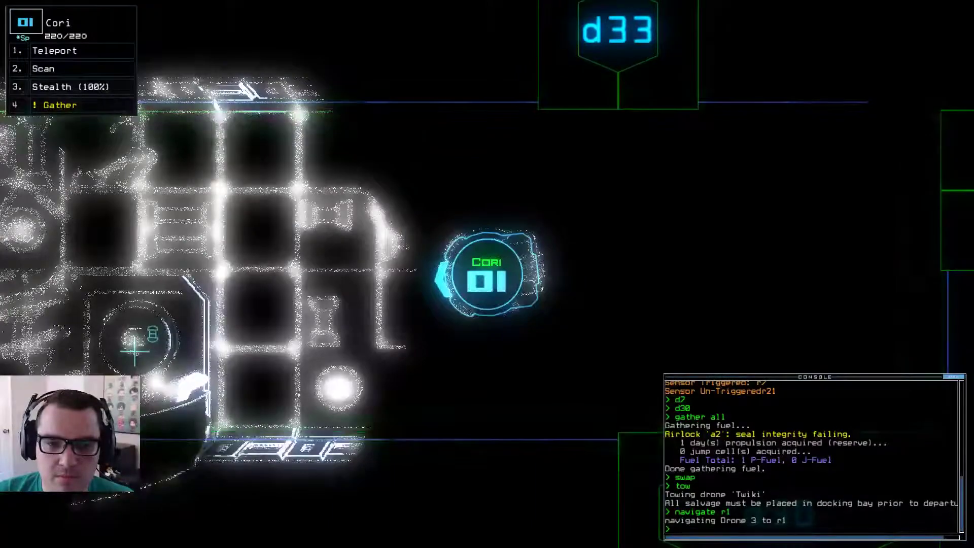
text(g)
key(Return)
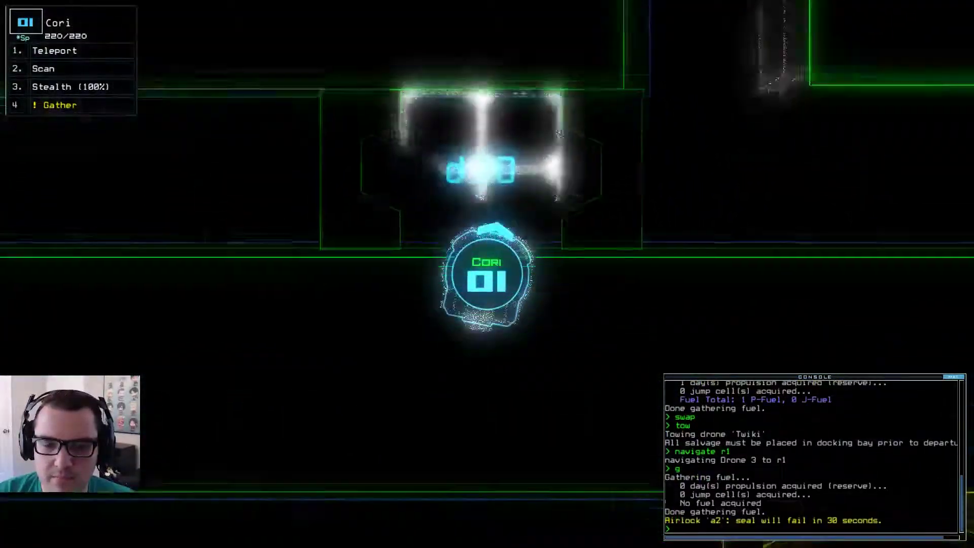
key(space)
text(d3)
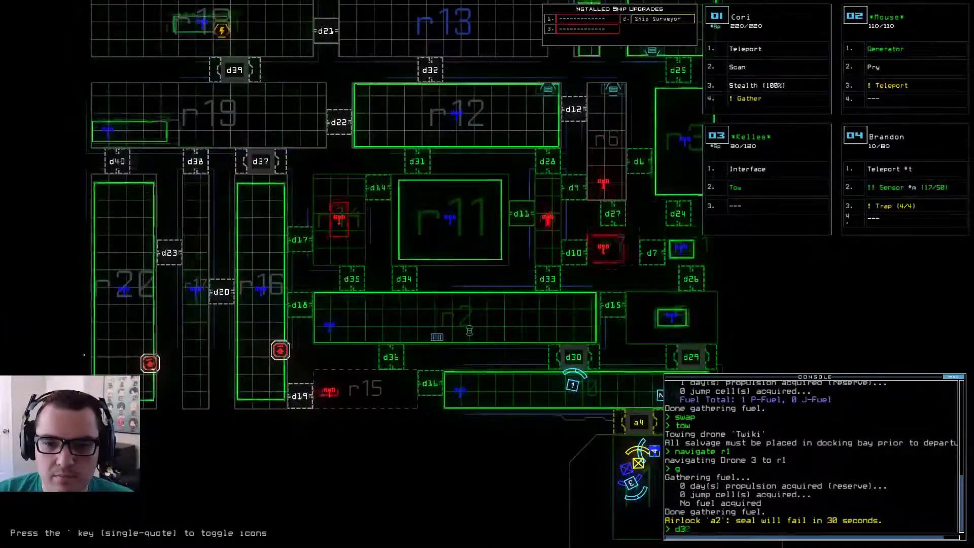
text(0)
Step: Toggle doors d30 and d36 and scan Cori's room, revealing an access terminal
key(Return)
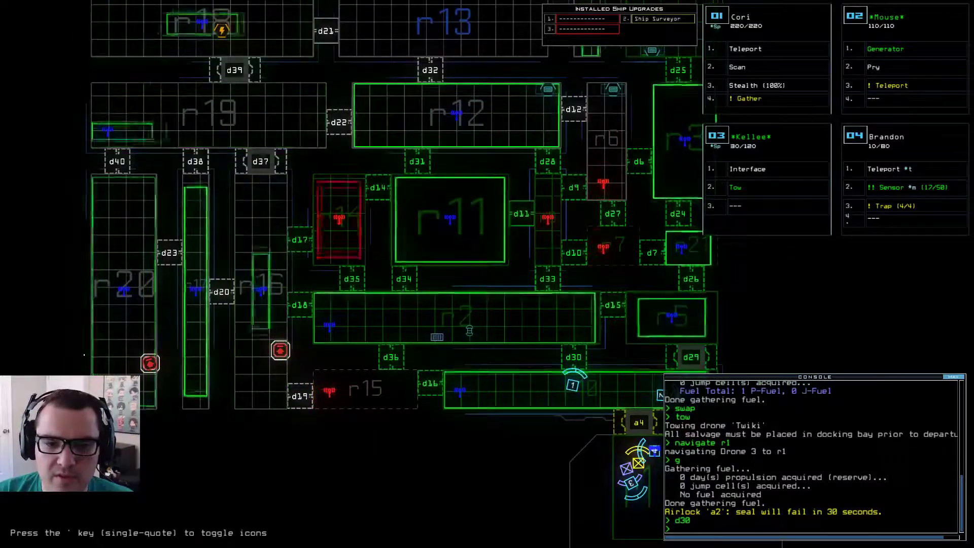
text(d36)
key(Return)
key(space)
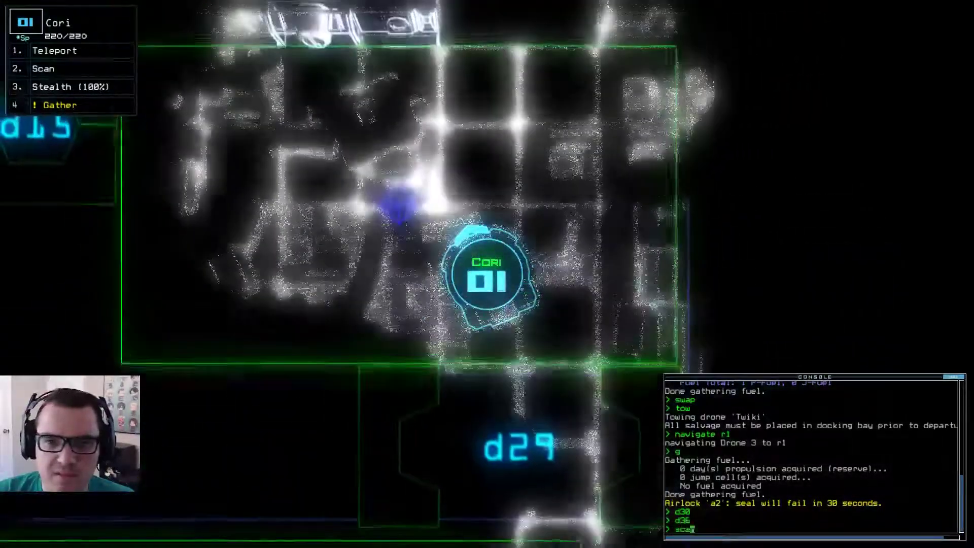
text(scan)
key(Return)
key(space)
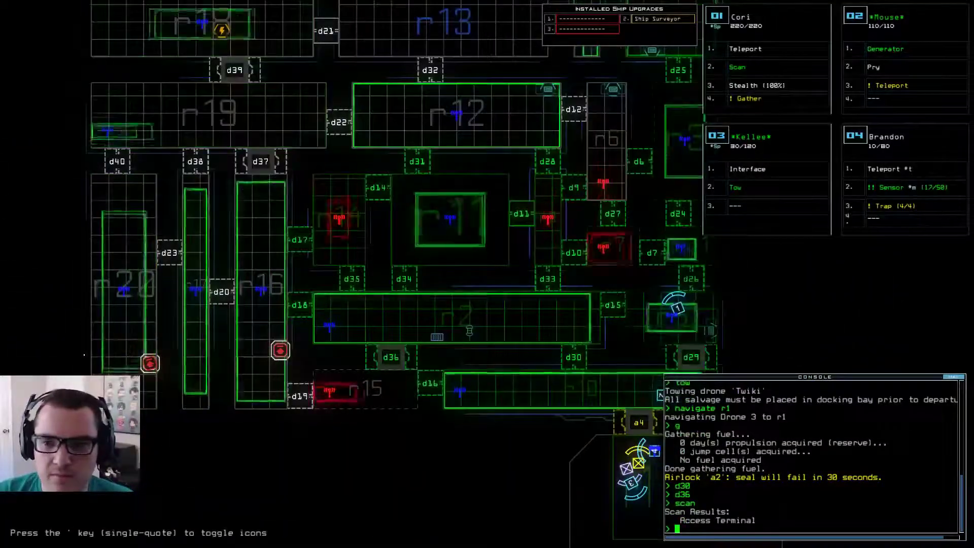
text(6)
Step: Toggle doors d26 and d24 while scanning and collecting scrap, then toggle both again
key(Return)
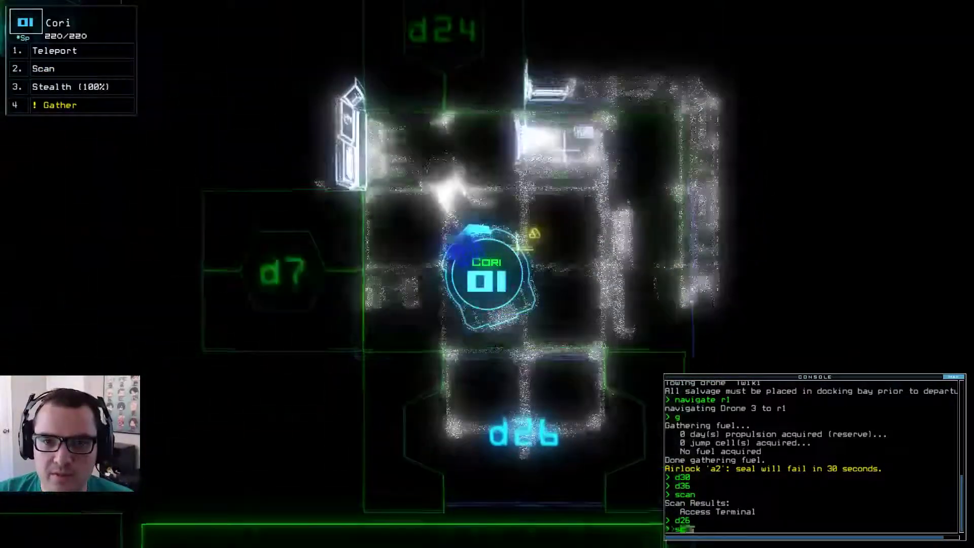
text(scan)
key(Return)
text(g)
key(Return)
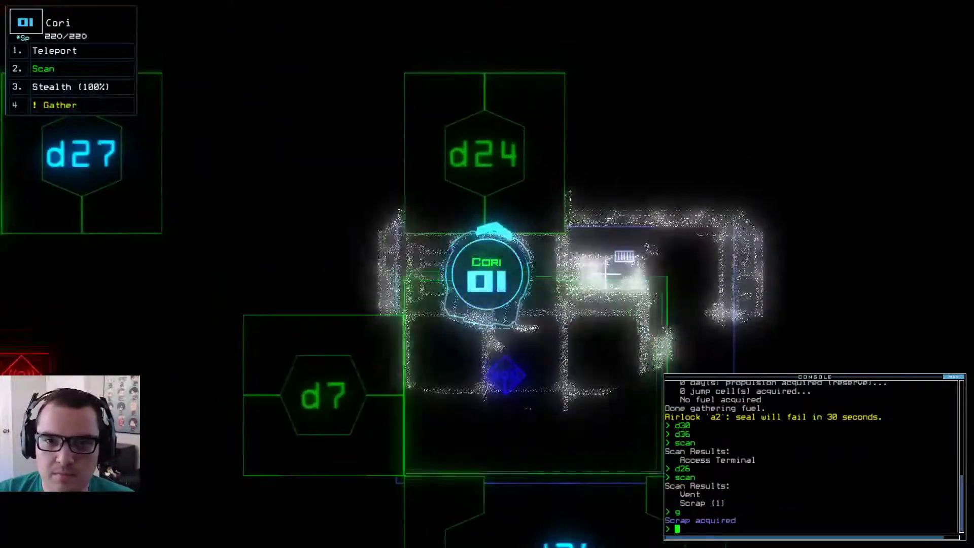
key(Return)
text(scan)
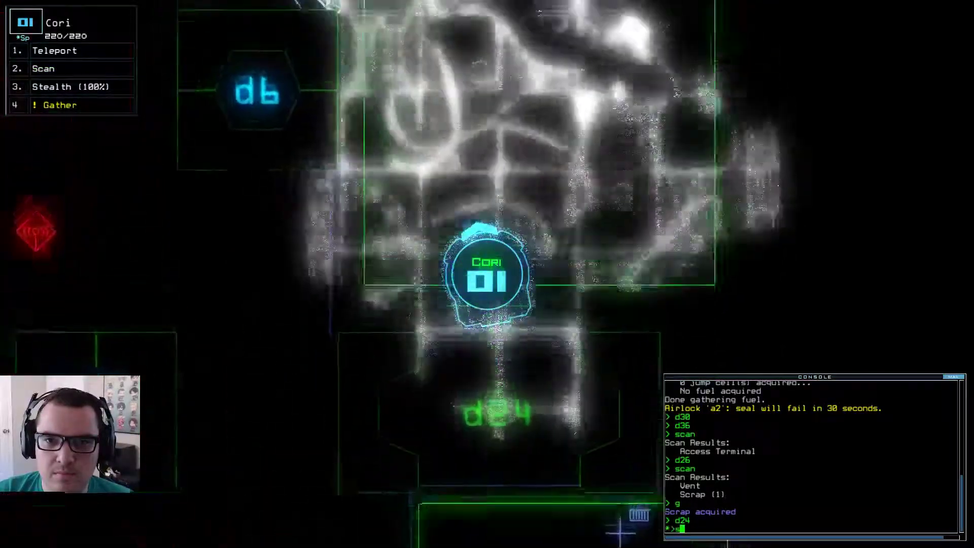
key(Return)
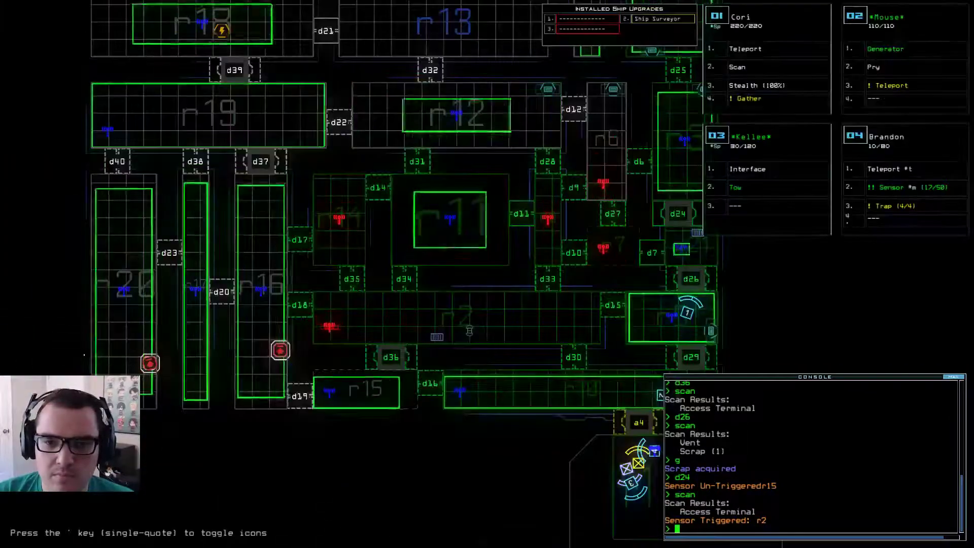
text(d26)
key(Return)
text(d24)
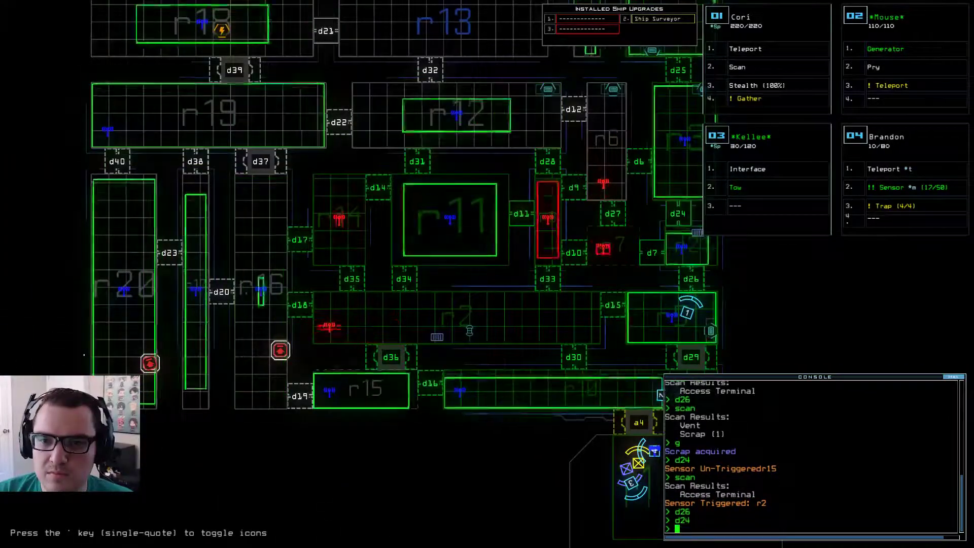
key(Return)
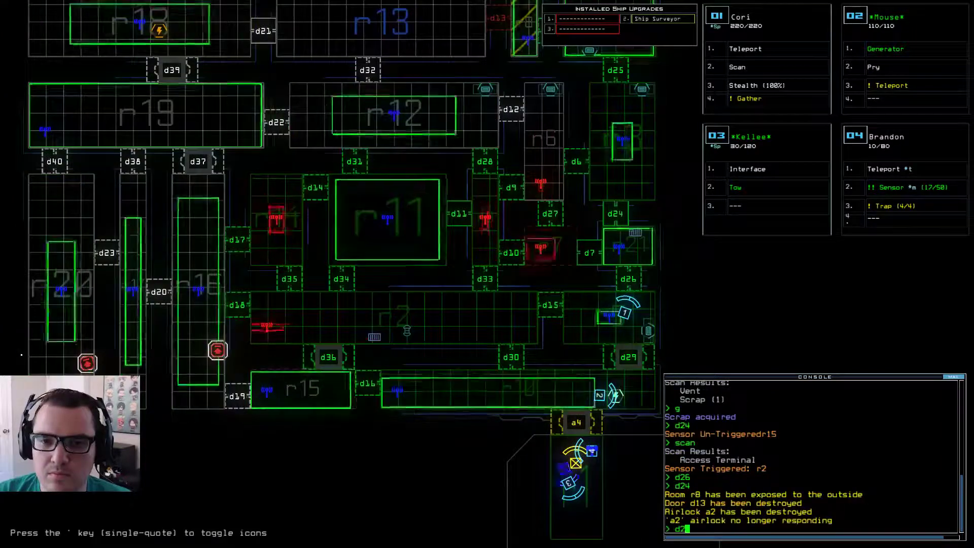
text(d27)
Step: Toggle doors d27, d36 and d10, then d27 and d10 again
key(Return)
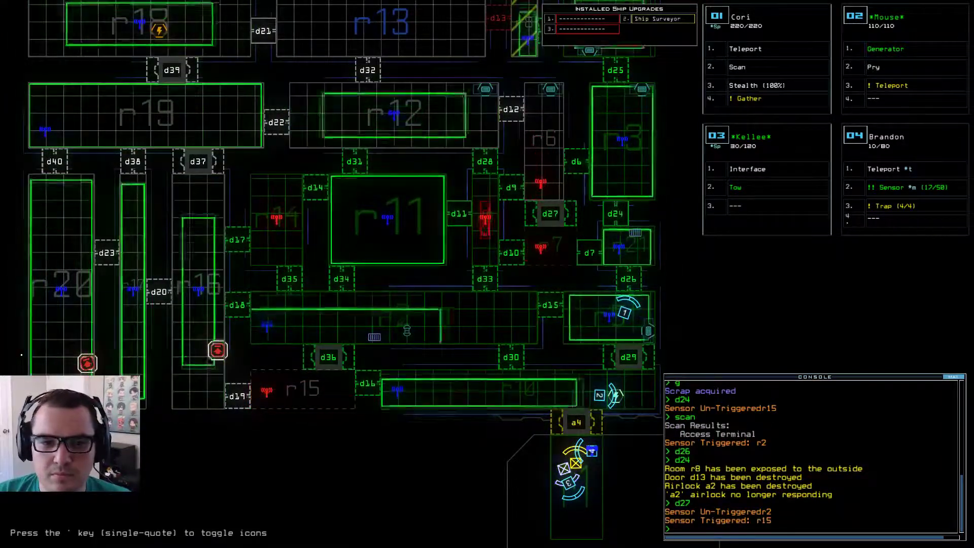
text(d36)
key(Return)
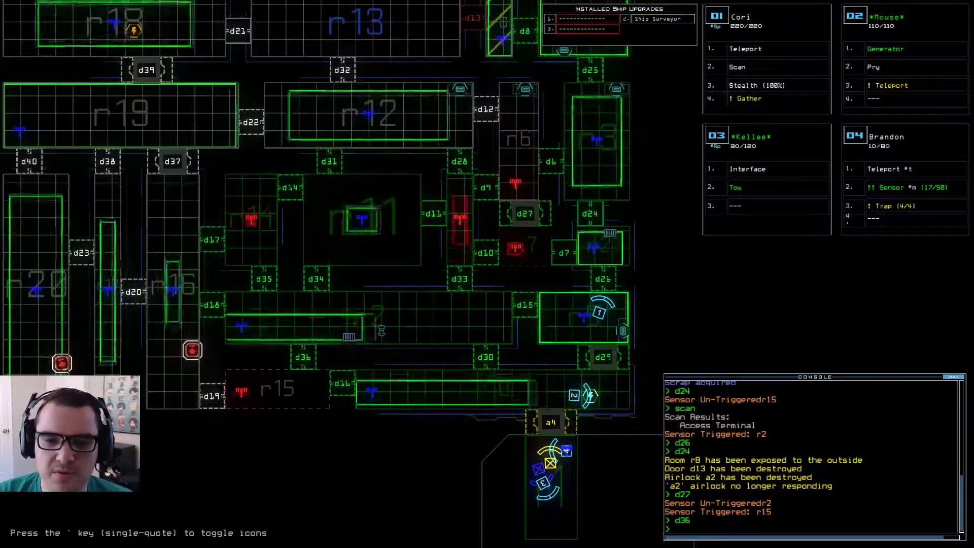
key(Return)
text(d27)
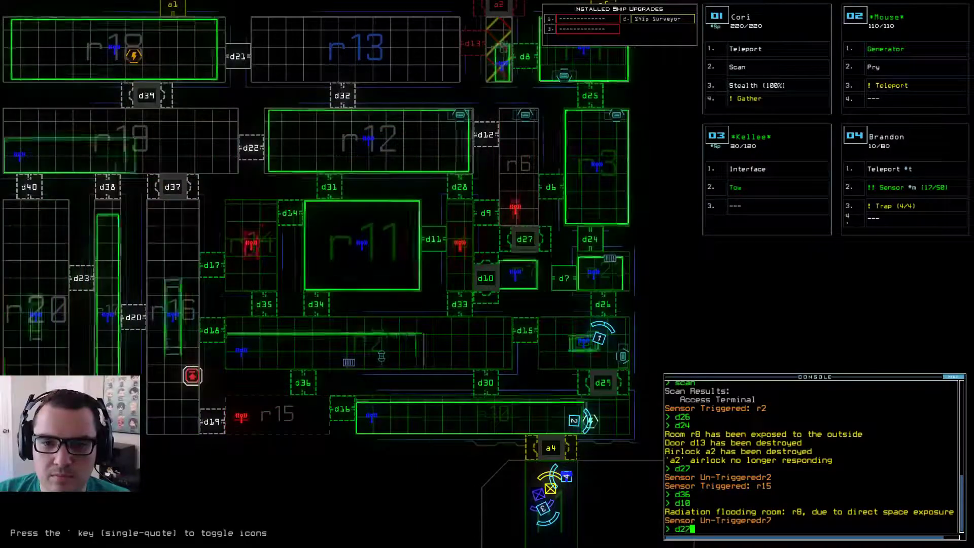
key(Return)
text(0)
key(Return)
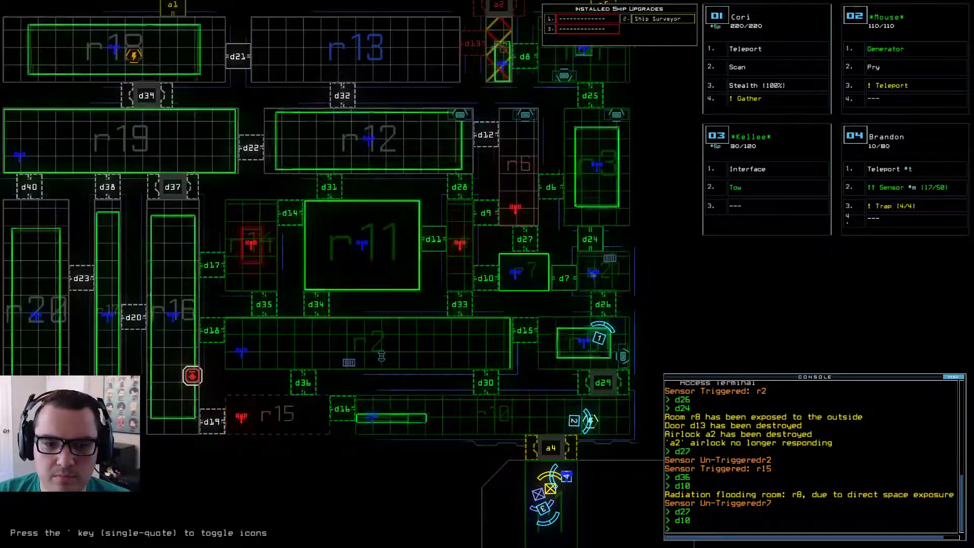
Step: Toggle door d26 three times, plus doors d36 and d7
key(Return)
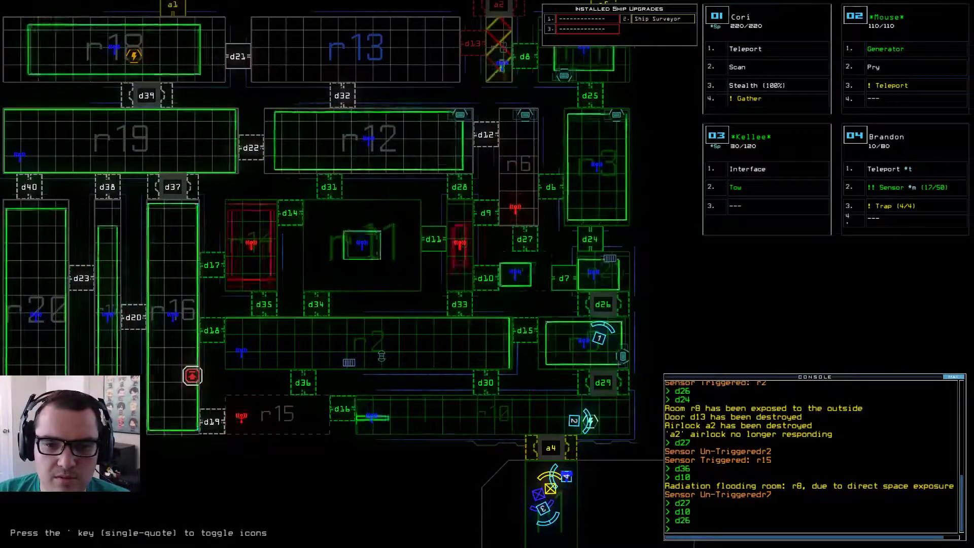
text(d36)
key(Return)
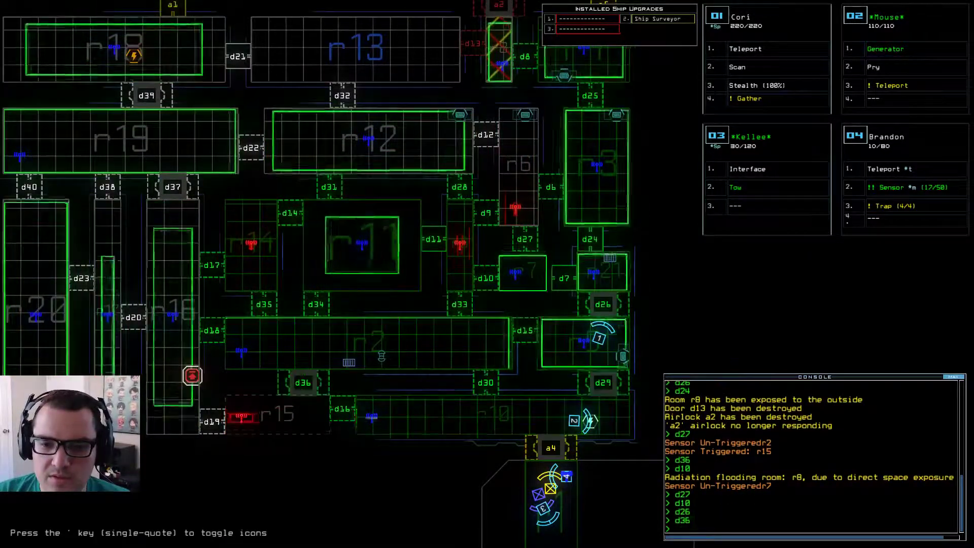
text(6)
key(Return)
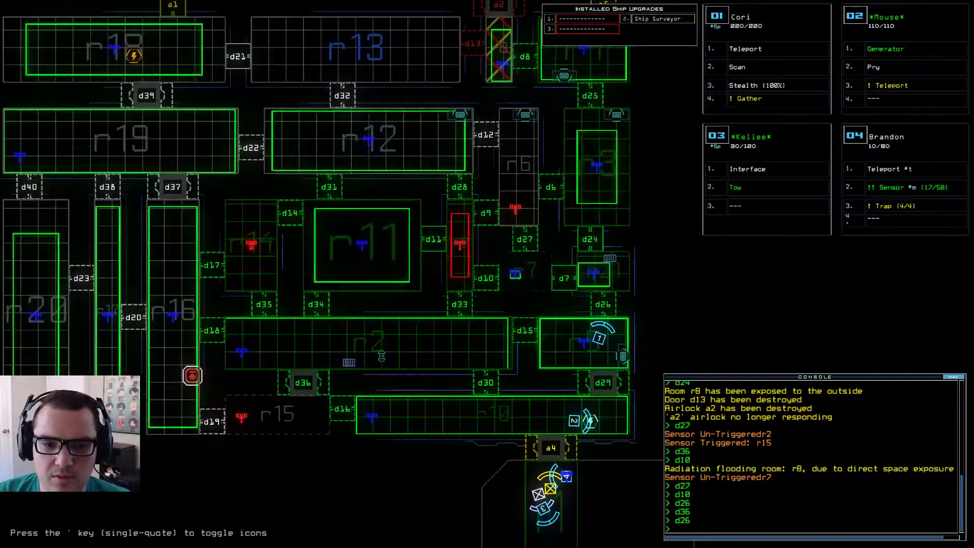
text(d26)
key(Return)
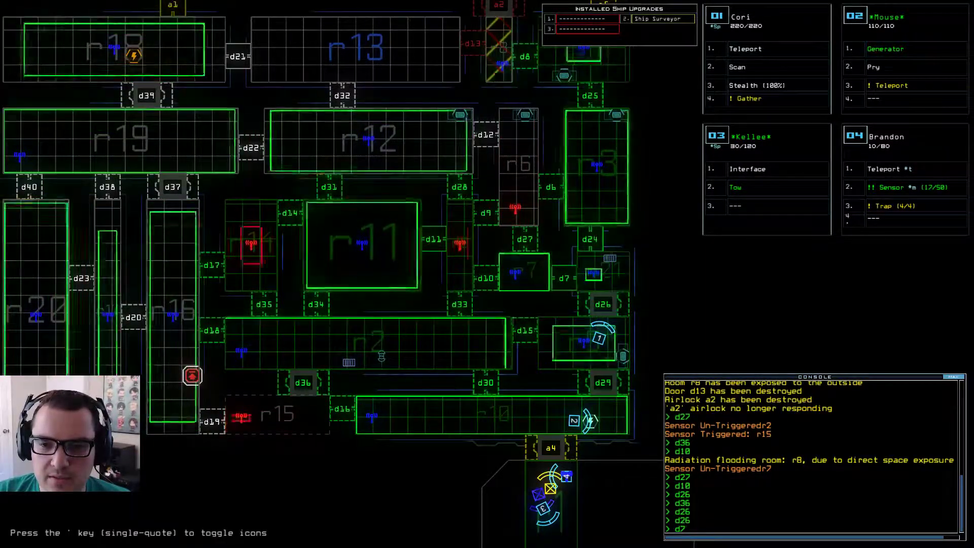
key(Return)
Step: Scan Cori's room, move it onward, then toggle doors d26, d7 and d36
key(F1)
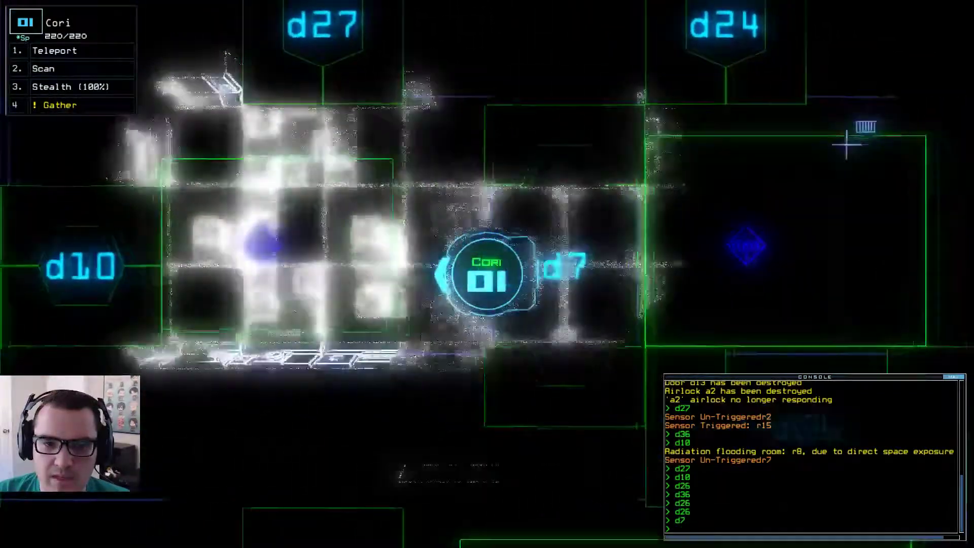
text(sca)
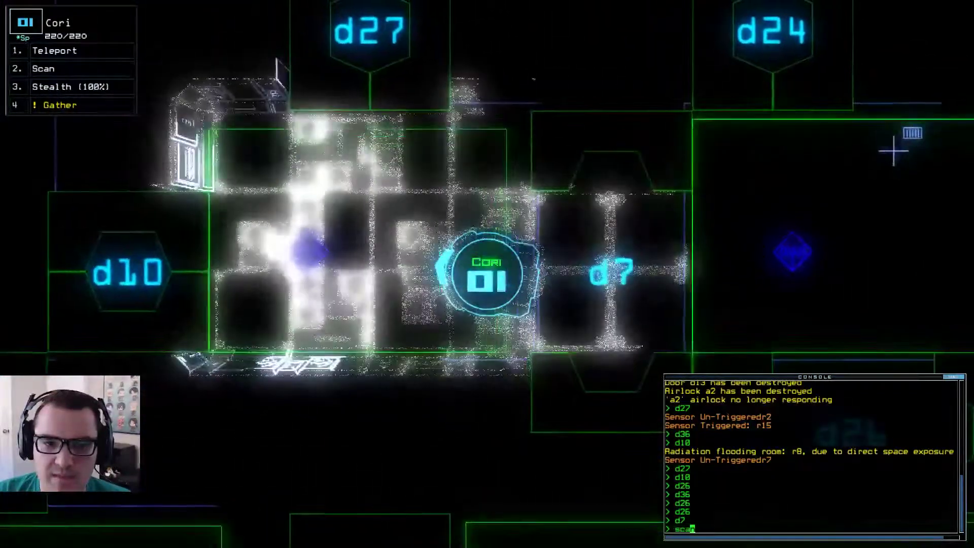
text(n)
key(Return)
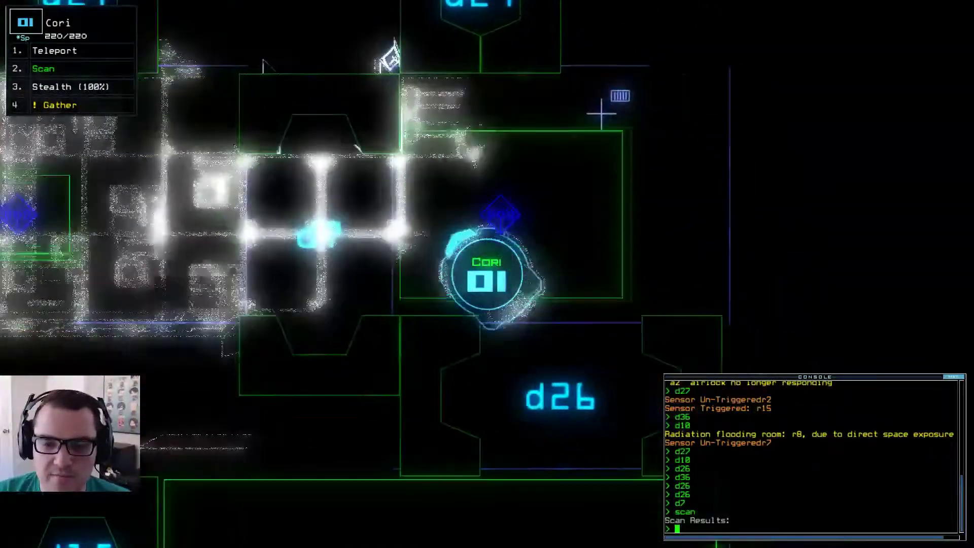
key(Up)
key(Up)
key(Up)
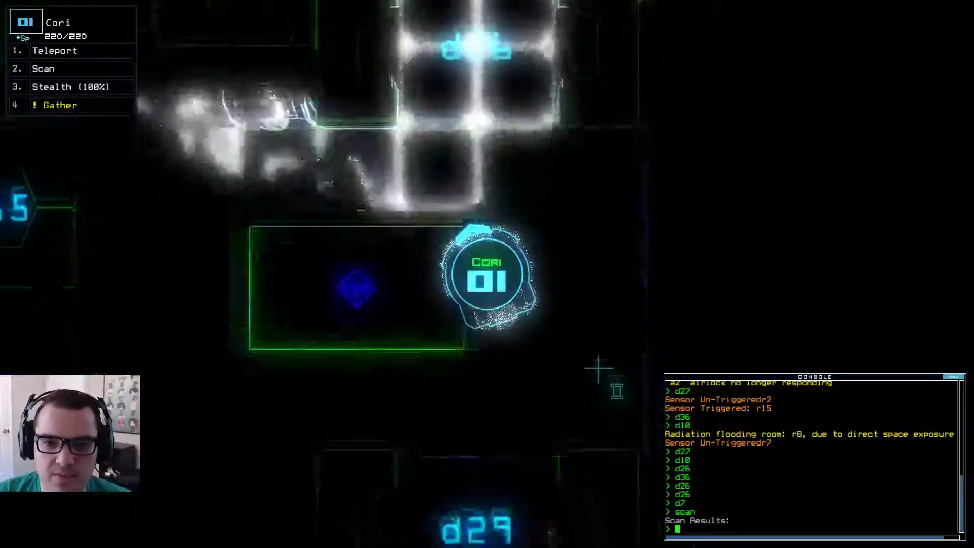
key(Return)
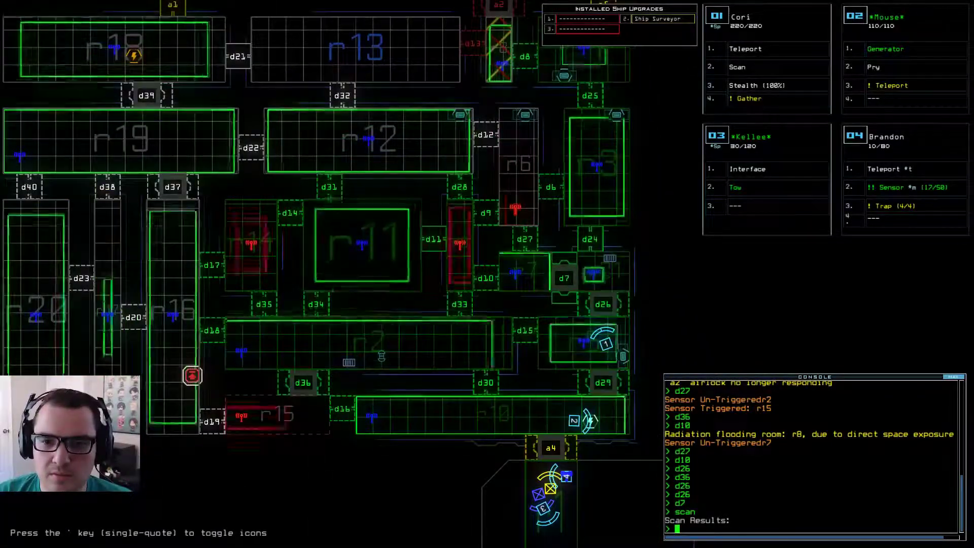
text(d26)
key(Return)
text(d7)
key(Return)
text(d36)
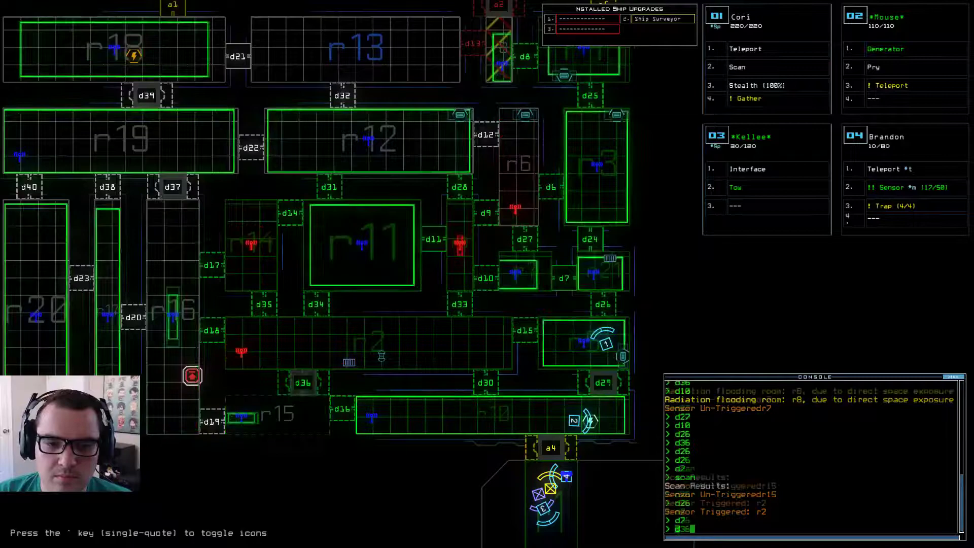
text(kill r1)
key(Return)
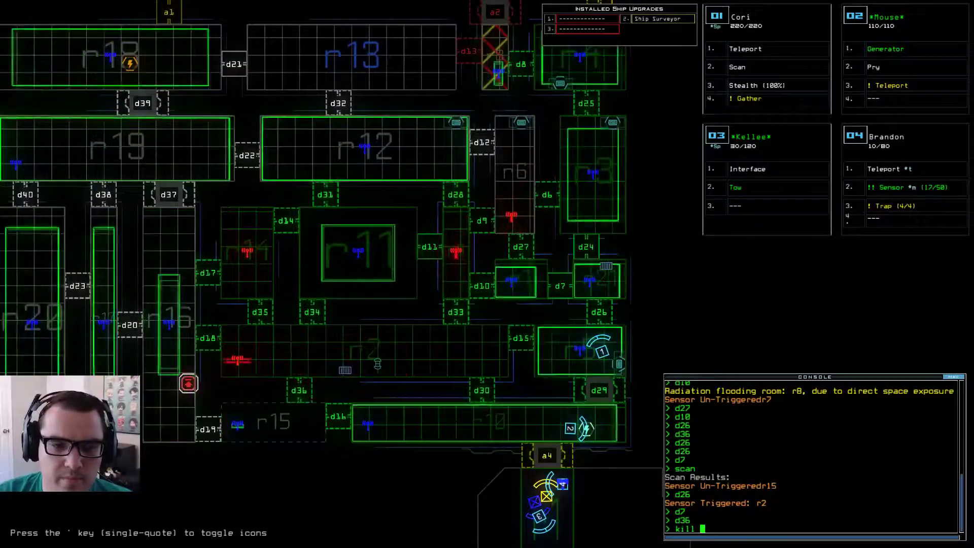
text(4)
Step: Drop traps into r14, r2, r6 and r9 and detonate them all with 'trap boom'
key(Return)
text(kill r2)
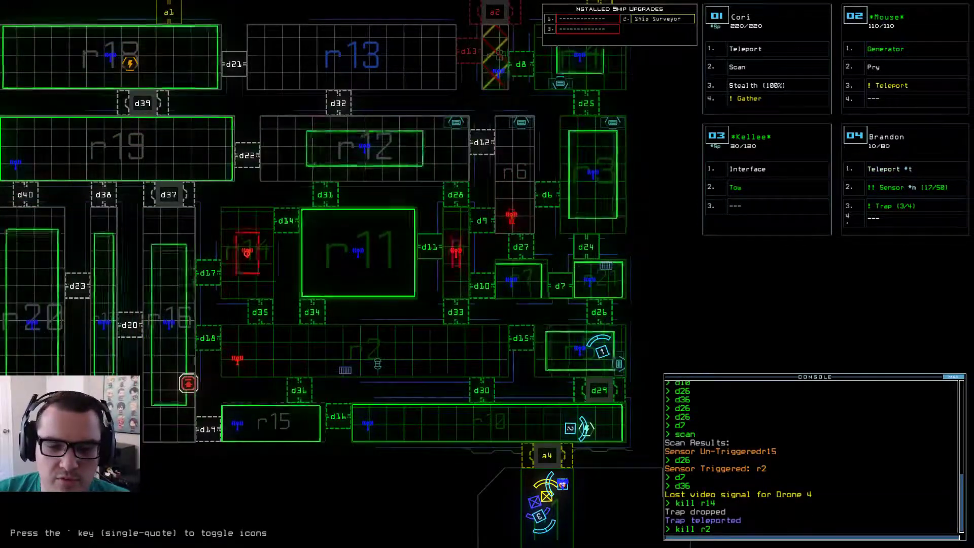
key(Return)
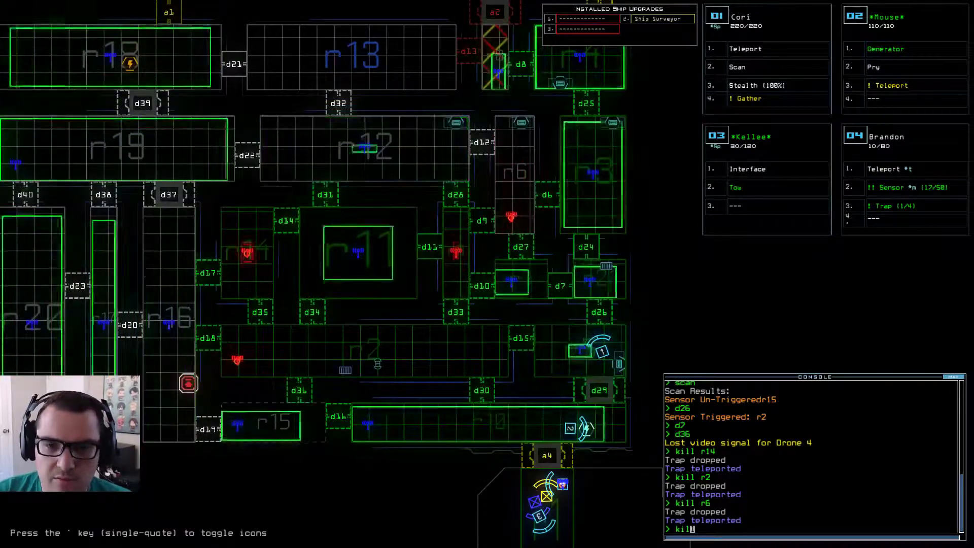
text(r9)
key(Return)
text(trap boom)
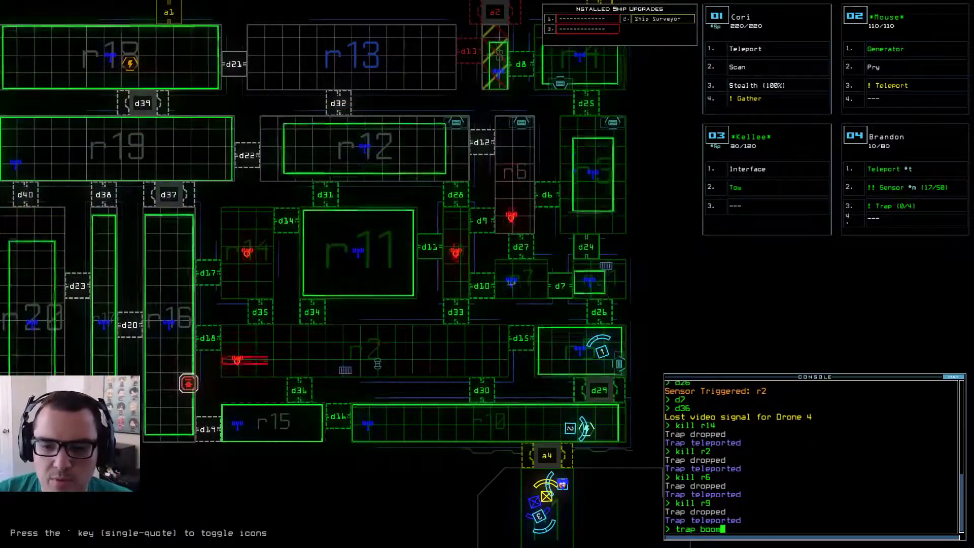
key(Return)
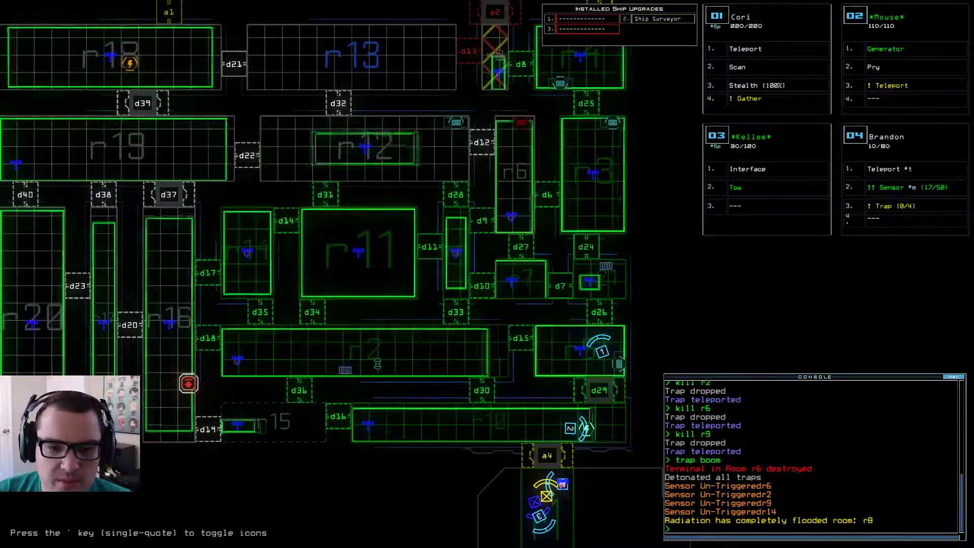
key(Up)
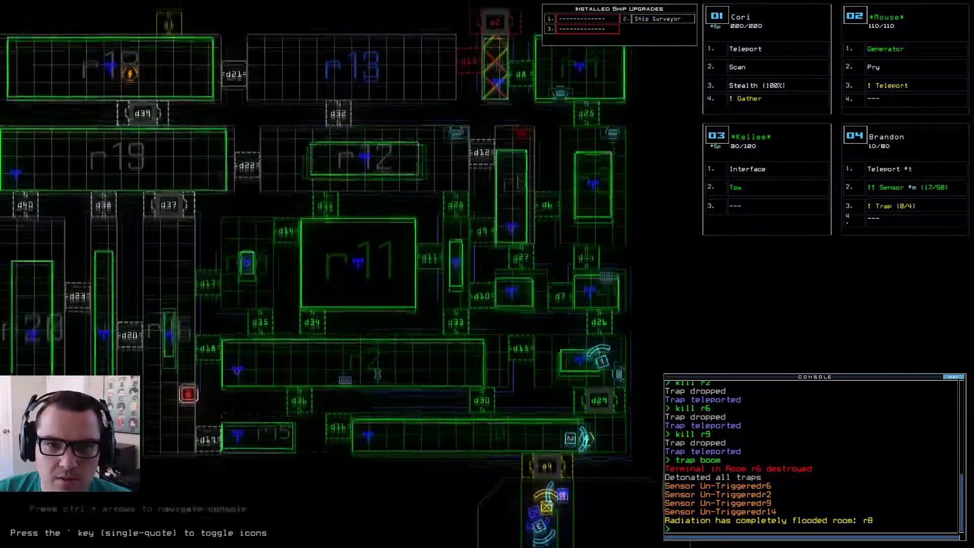
key(Left)
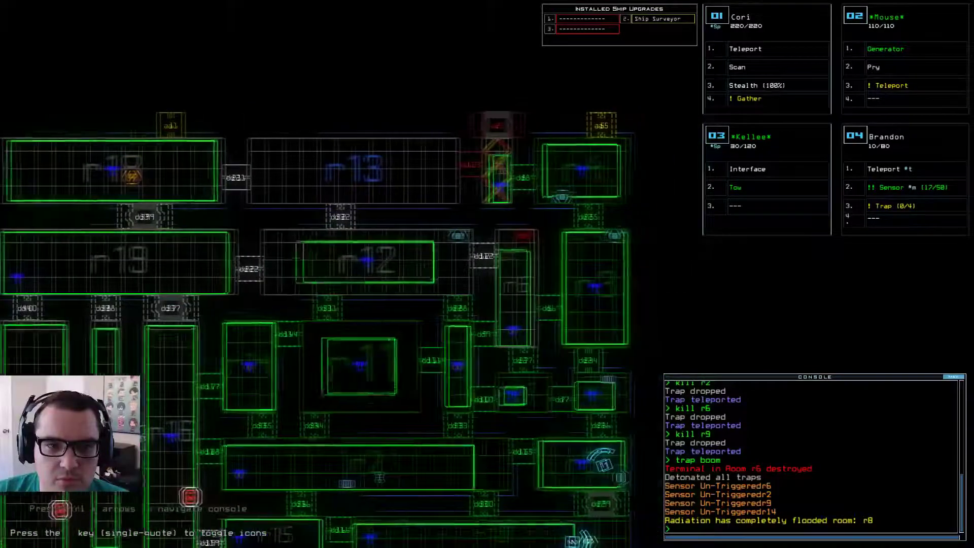
Step: Reframe the ship map and toggle doors d33 and d15
key(Down)
key(Down)
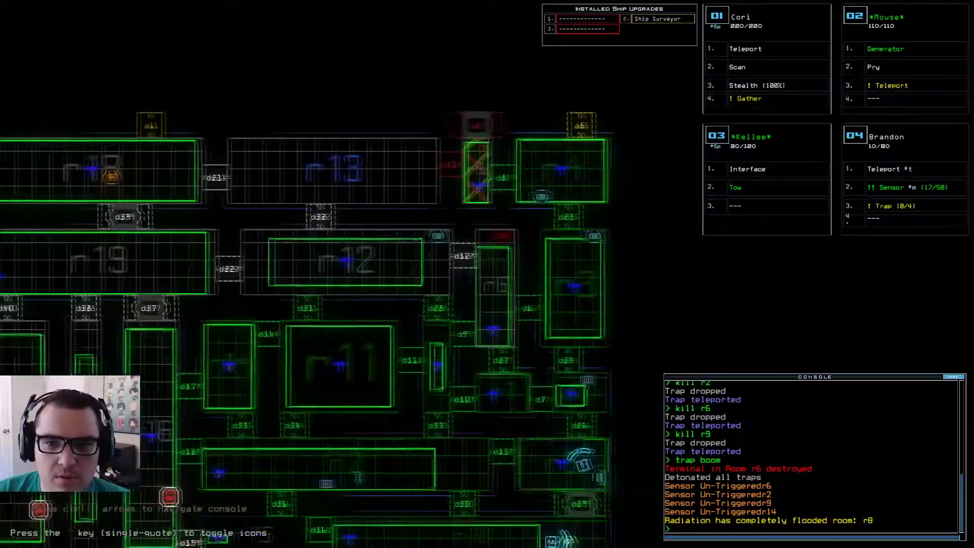
key(Right)
key(Down)
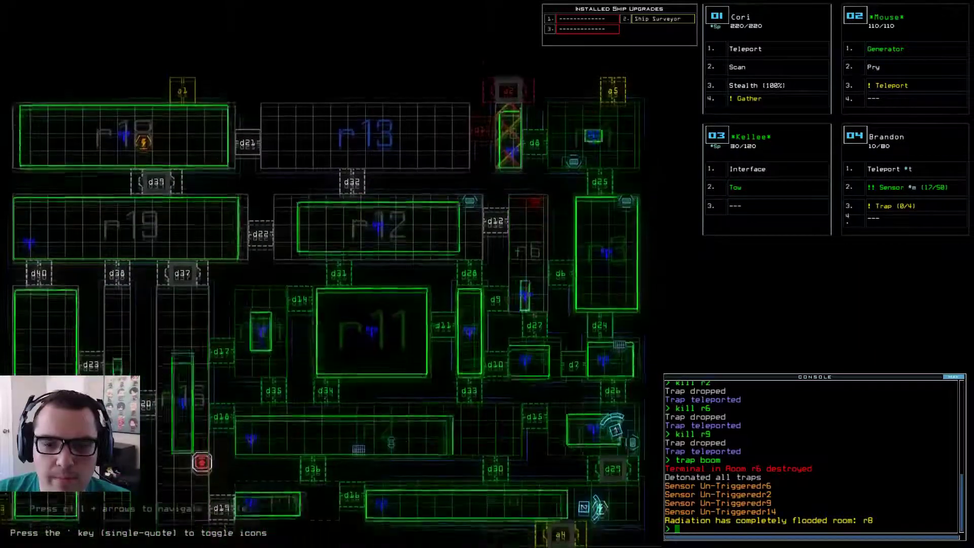
key(Return)
text(c)
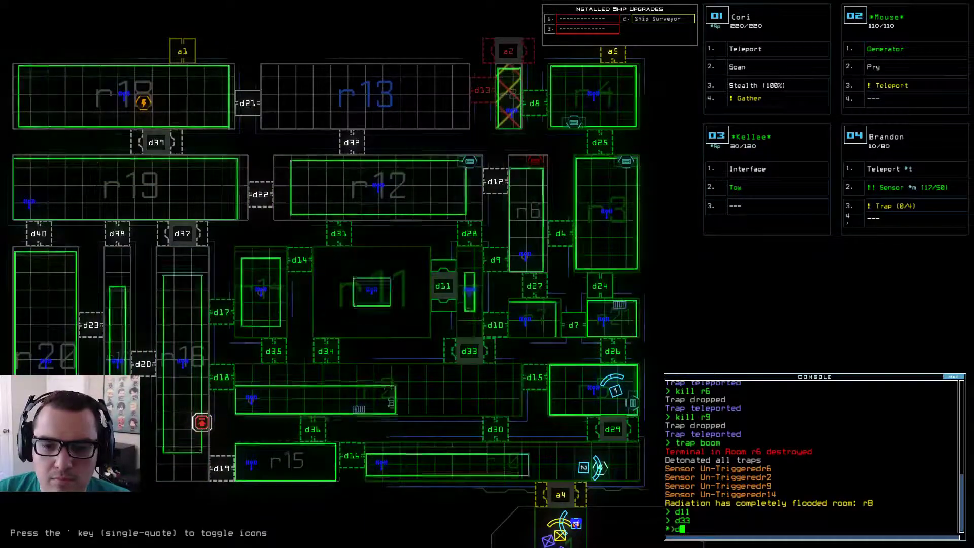
text(d15)
key(Return)
key(Return)
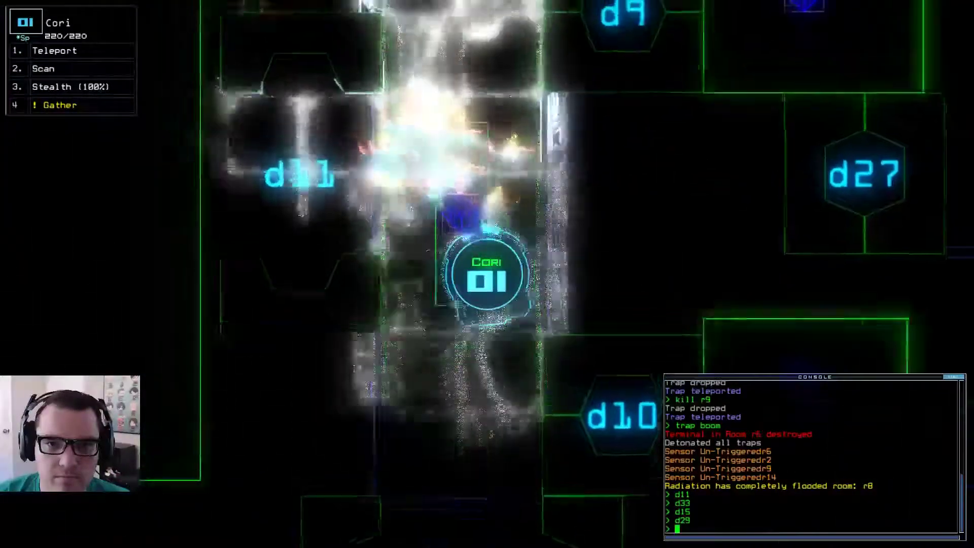
text(scan)
Step: Scan Cori's room twice, toggling door d36 in between
key(Return)
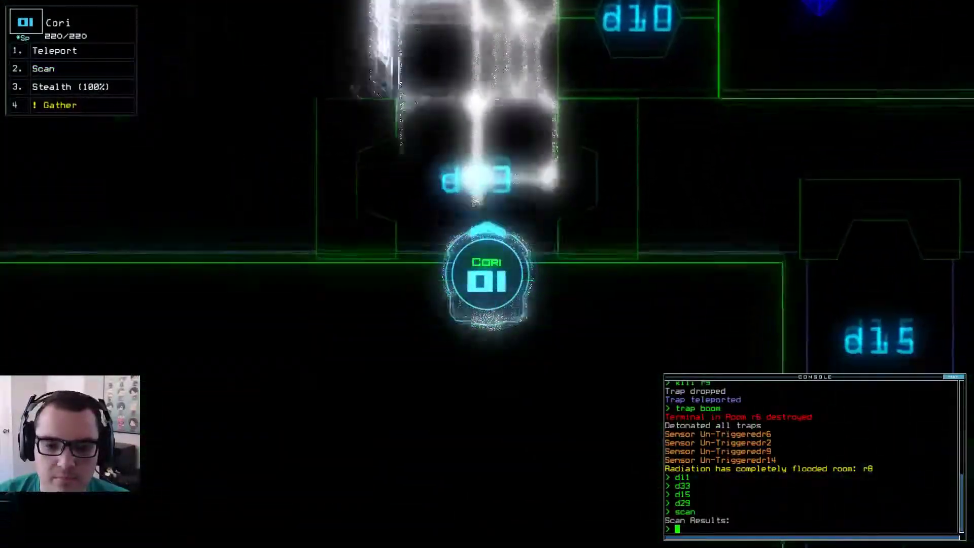
key(Escape)
text(d3)
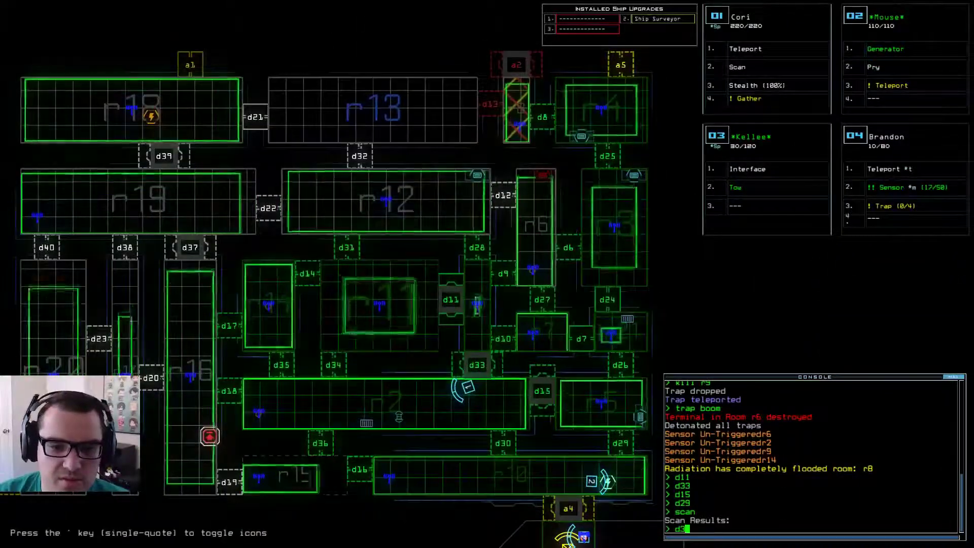
text(6)
key(Return)
key(Escape)
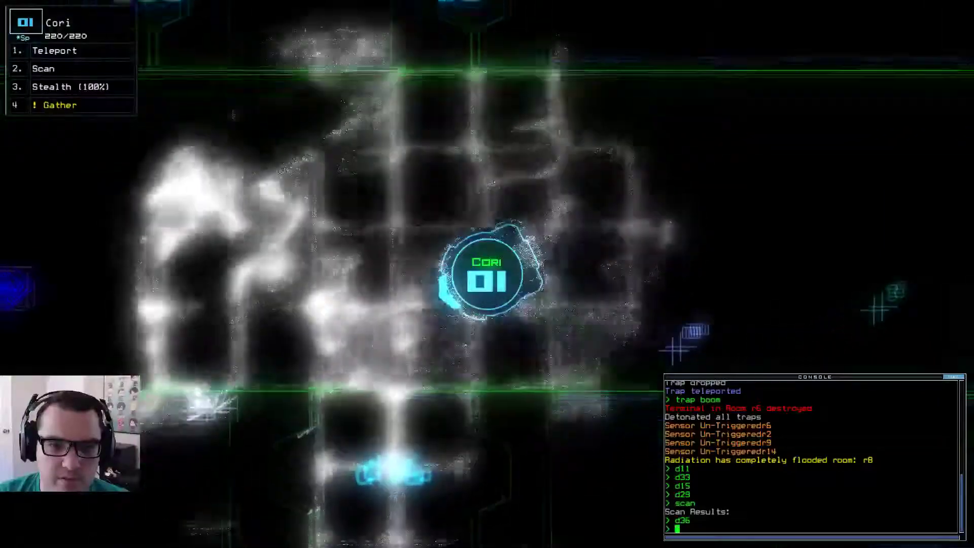
text(scan)
key(Return)
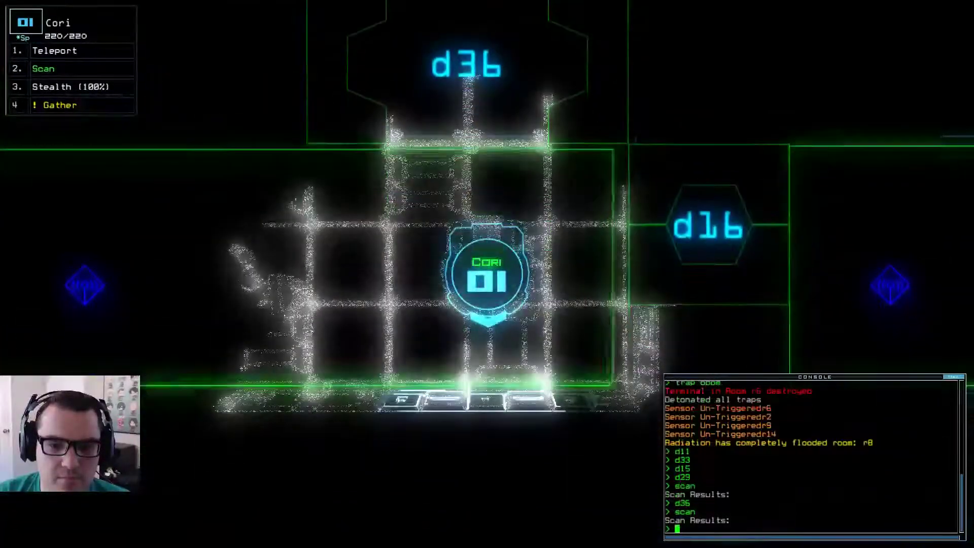
Step: Open doors d33 and d11 and drop a sensor into r13
key(Escape)
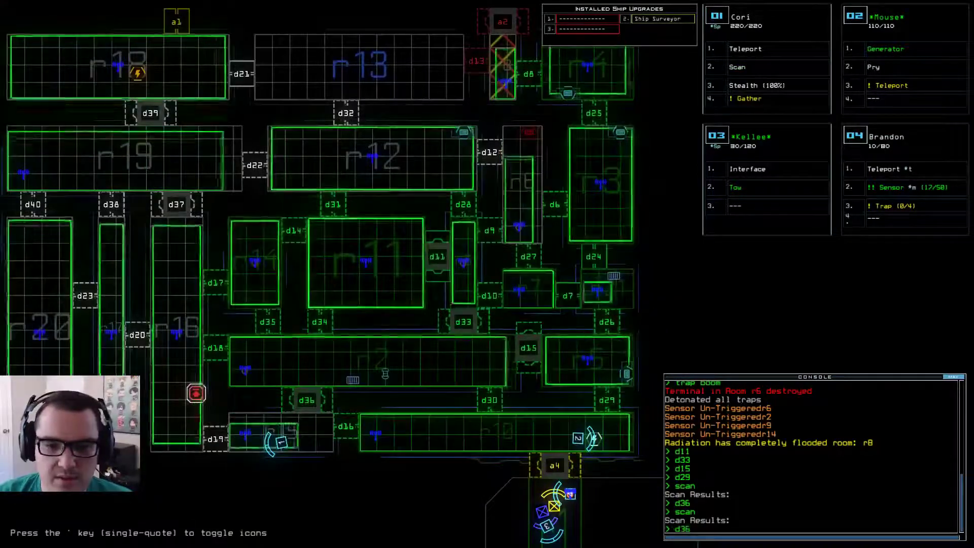
key(Return)
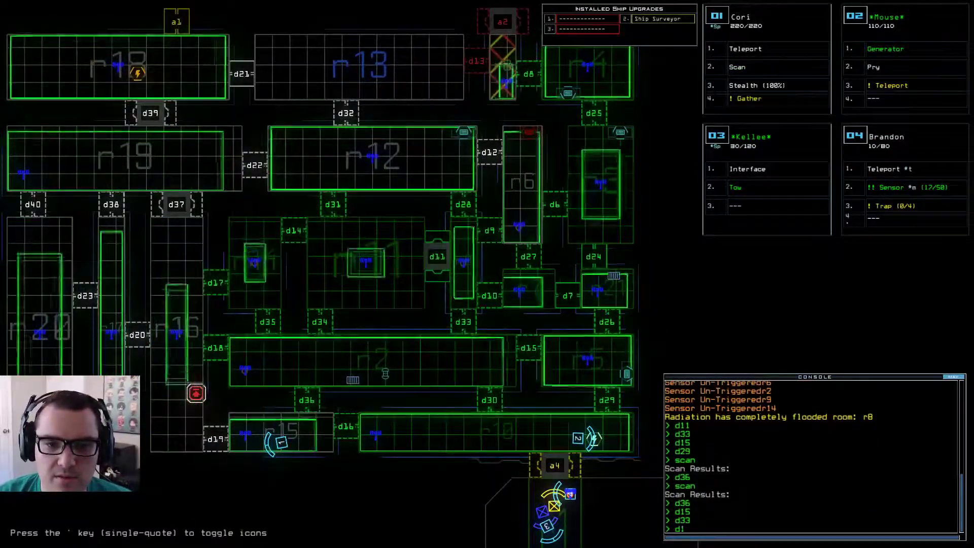
text(d11)
key(Return)
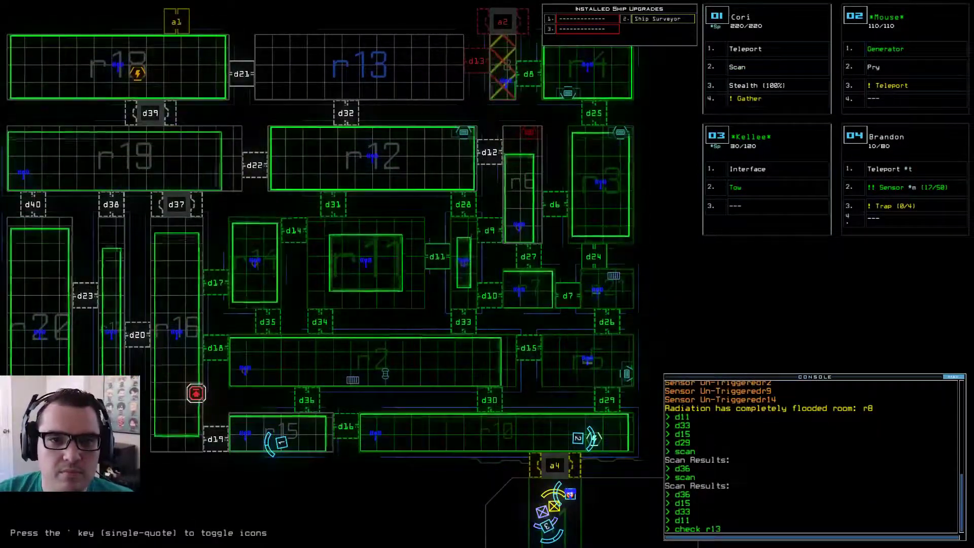
key(Return)
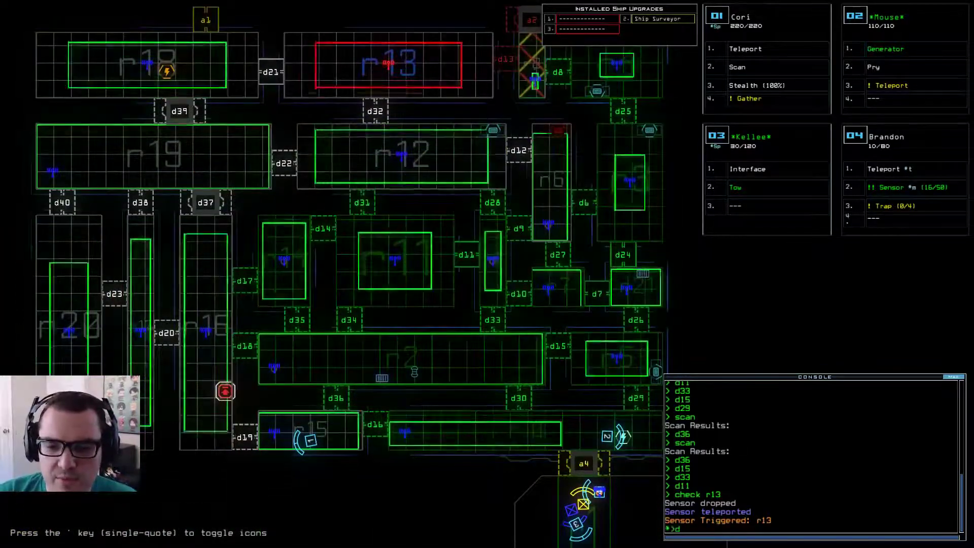
text(d16)
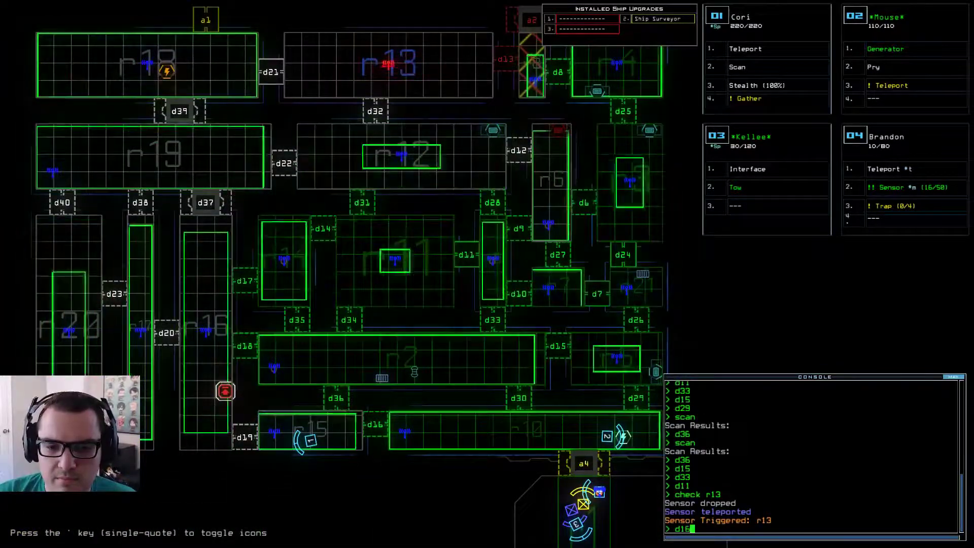
Step: Open door d16 and move Cori through it toward the d30 corridor
key(Return)
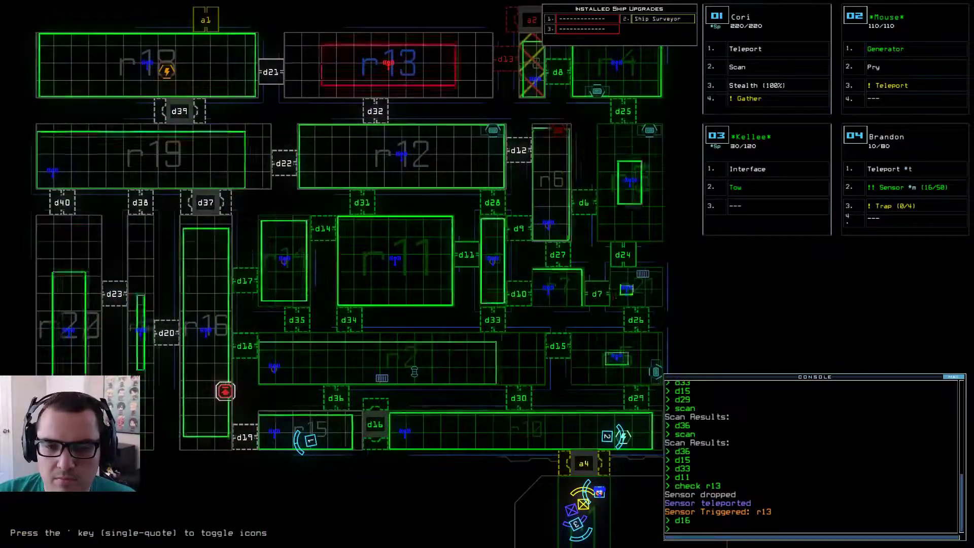
key(1)
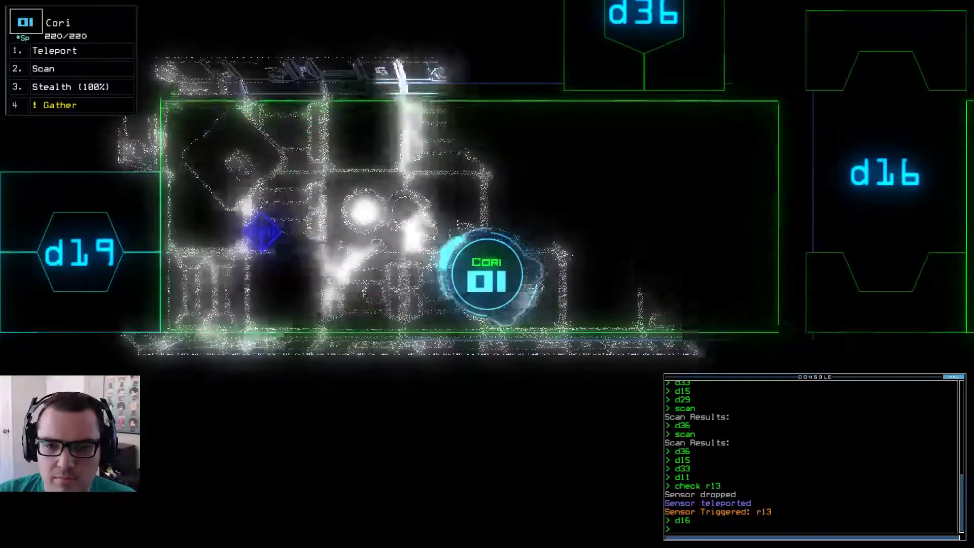
key(Right)
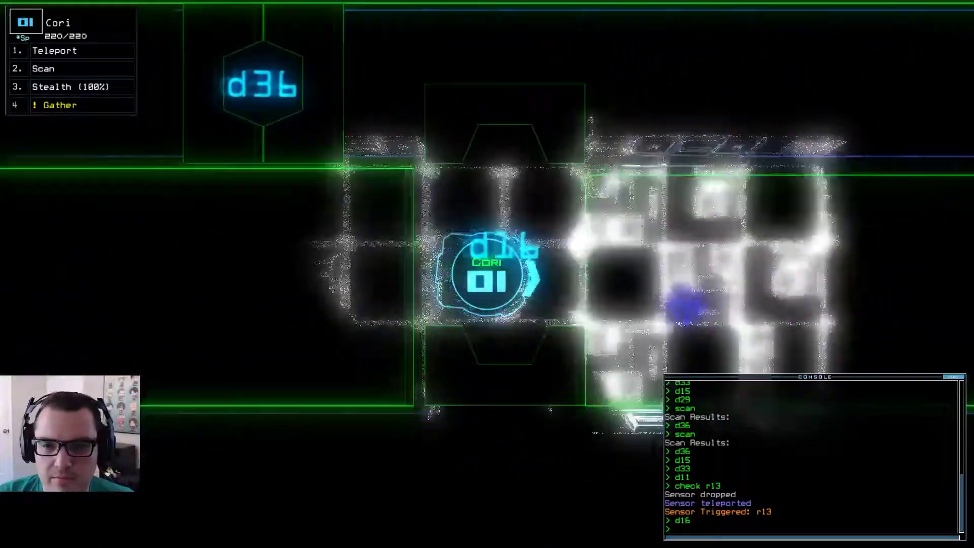
key(Right)
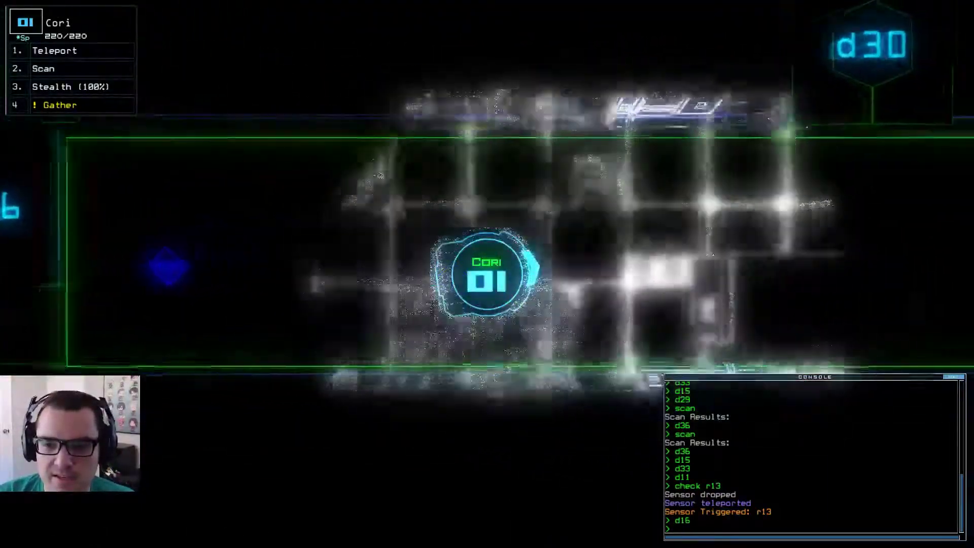
Step: Bring Cori down beside airlock a4, briefly switching to Kellee and back
key(Right)
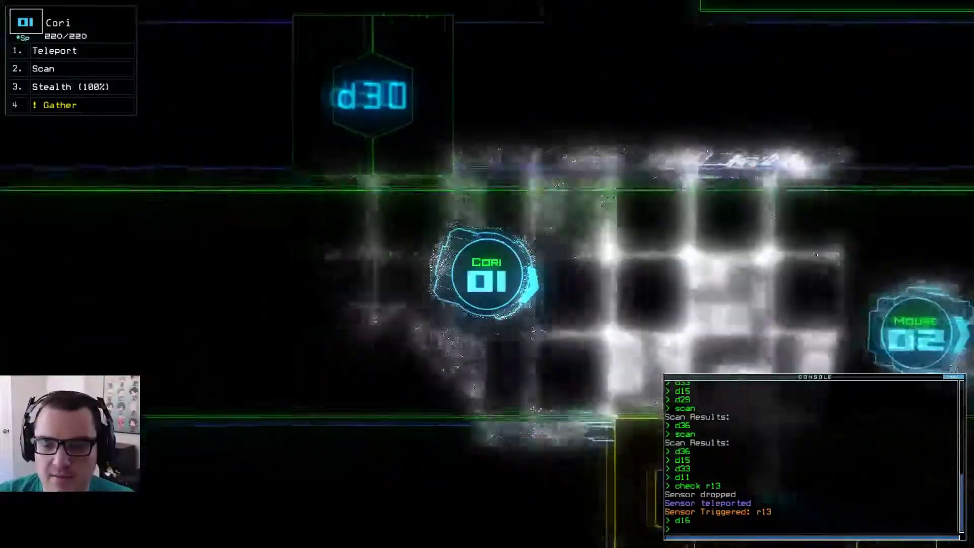
key(Down)
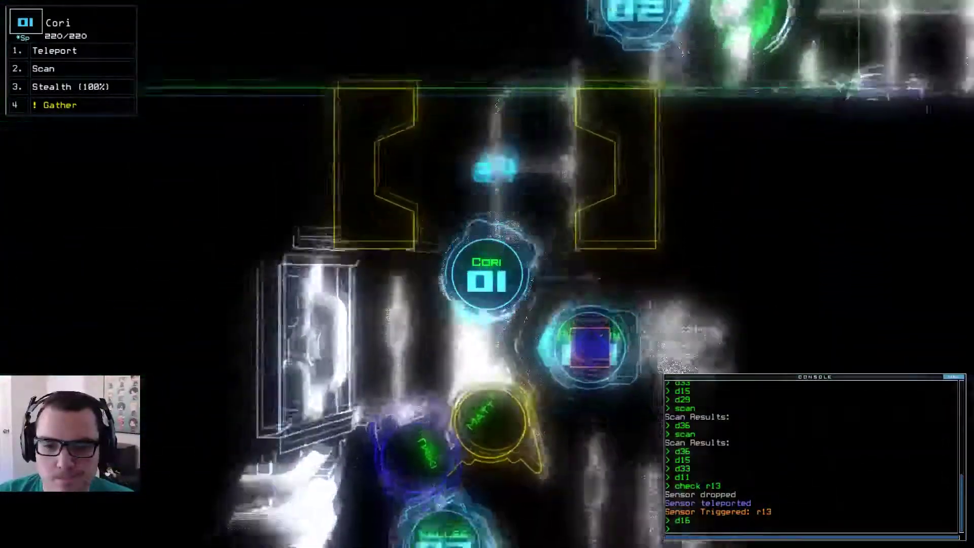
key(Tab)
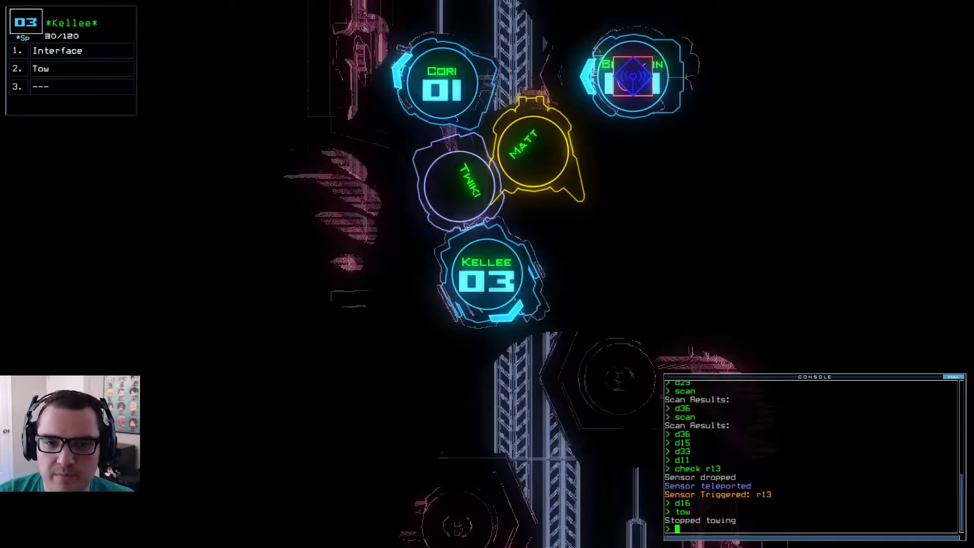
key(Tab)
text(swap)
Step: Compare Cori's parts with Tinki's and Matt's without swapping, then pan the ship map down
key(Return)
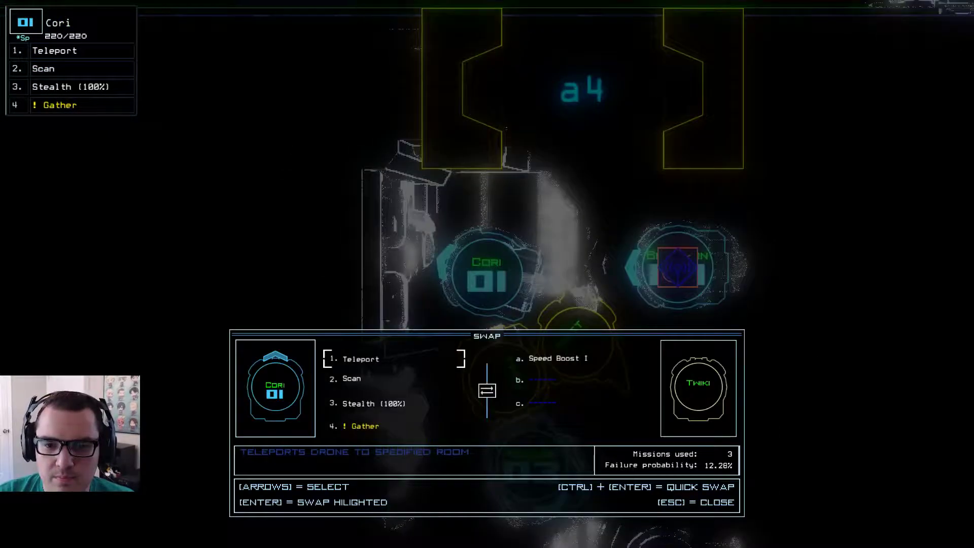
key(Escape)
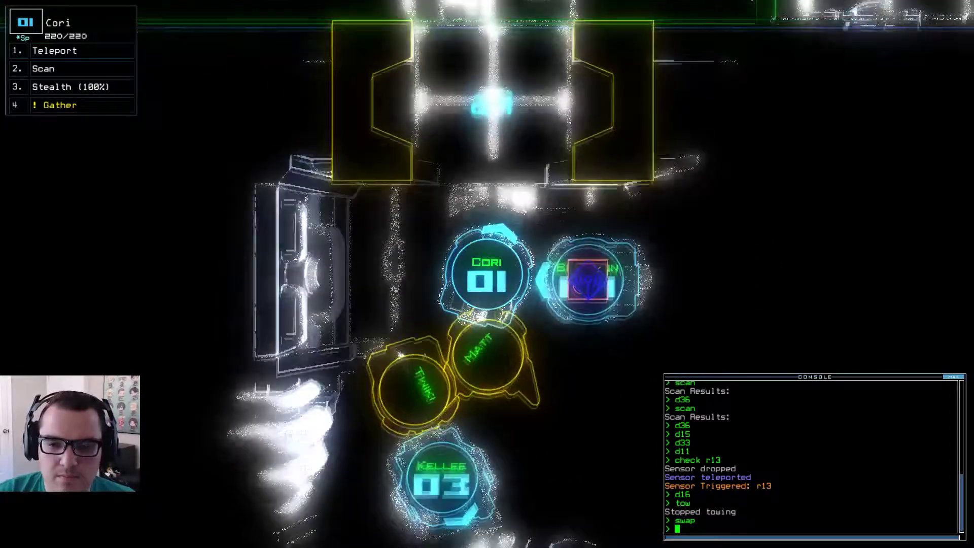
text(swap)
key(Return)
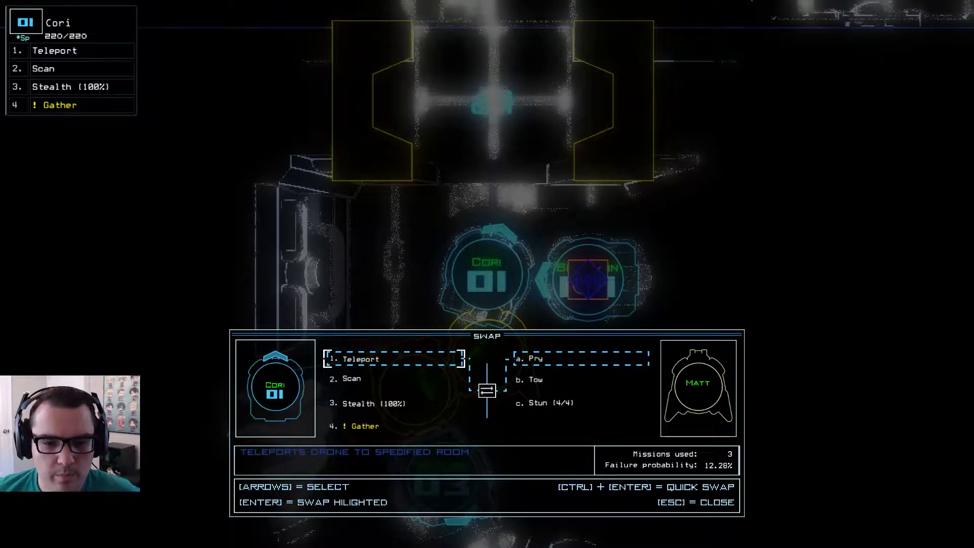
key(Escape)
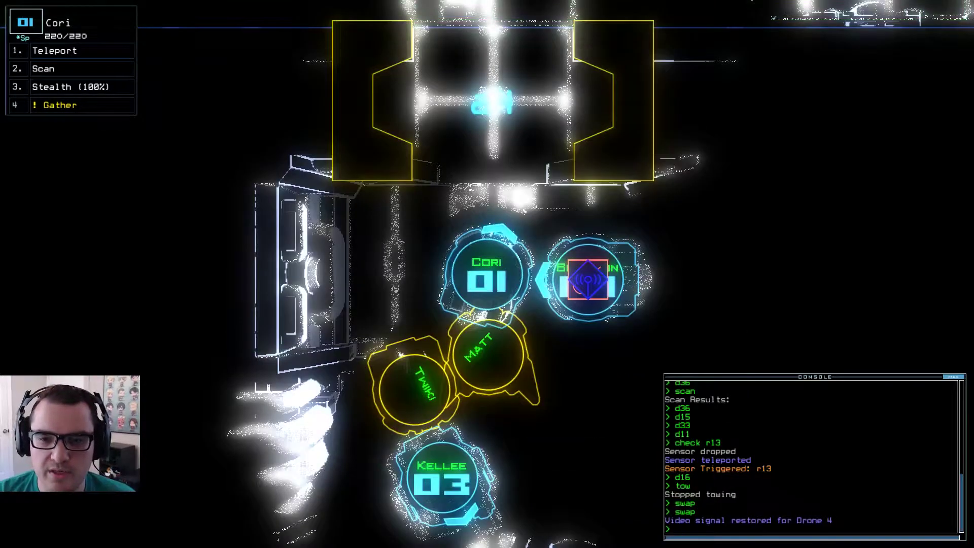
key(space)
key(Down)
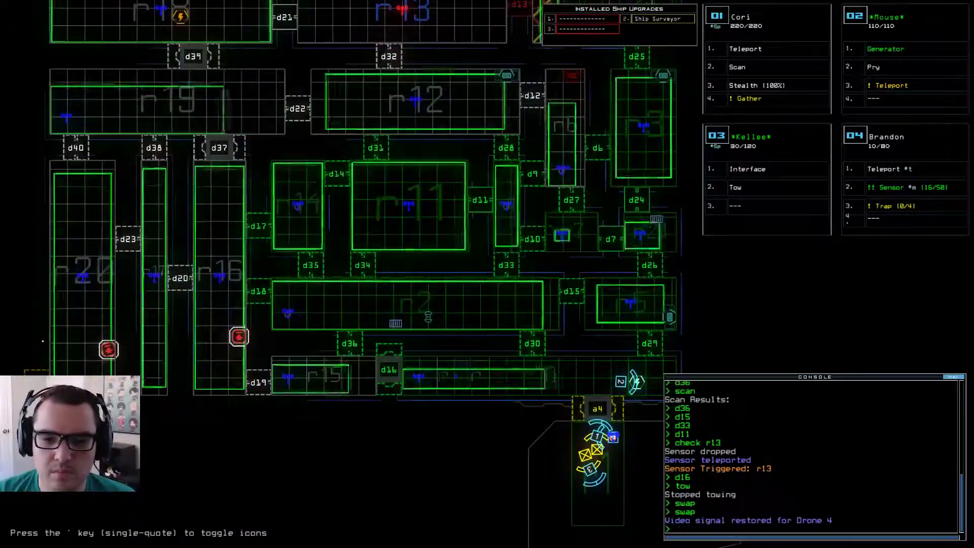
text(d16)
Step: Close door d16 and teleport Mouse to r18 to restart its generator
key(Return)
key(Up)
key(Left)
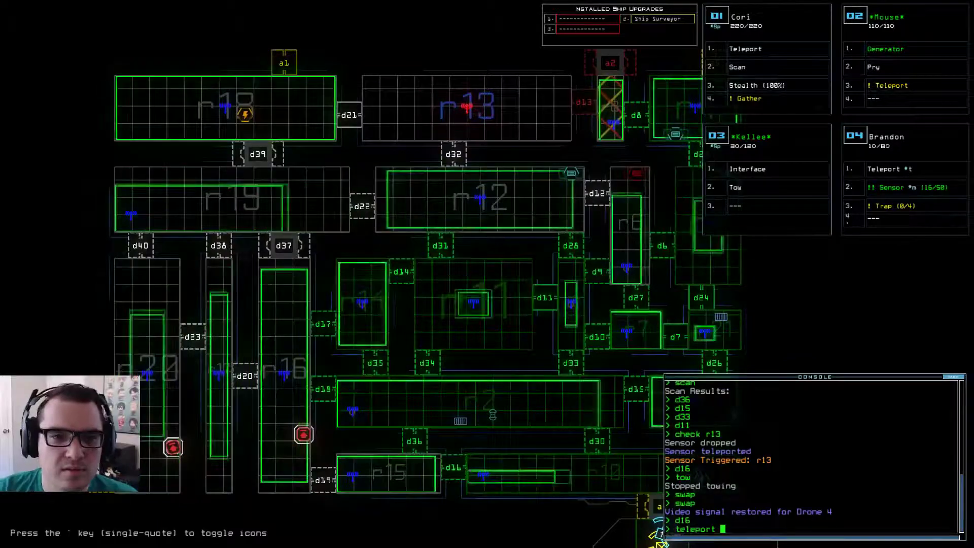
text(teleport 2 r18)
key(Return)
text(generator)
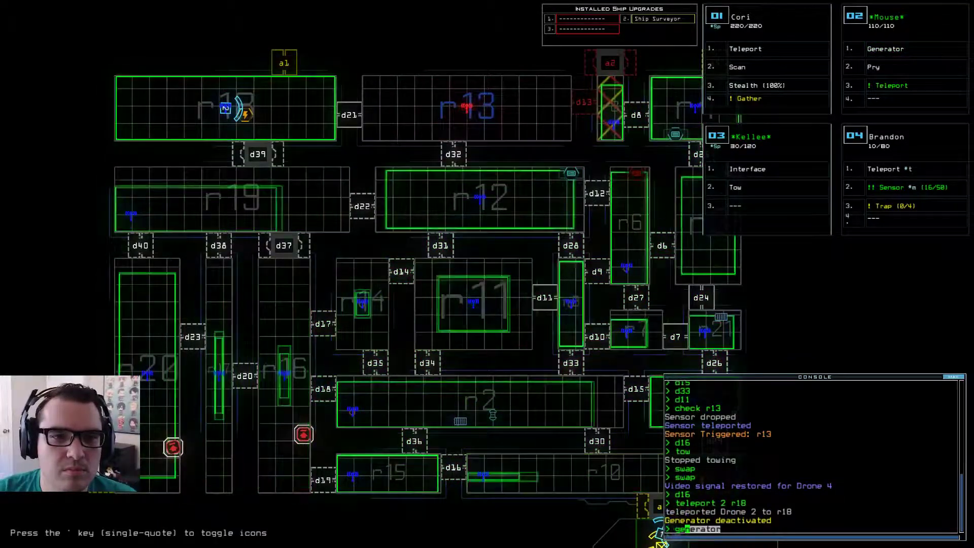
key(Return)
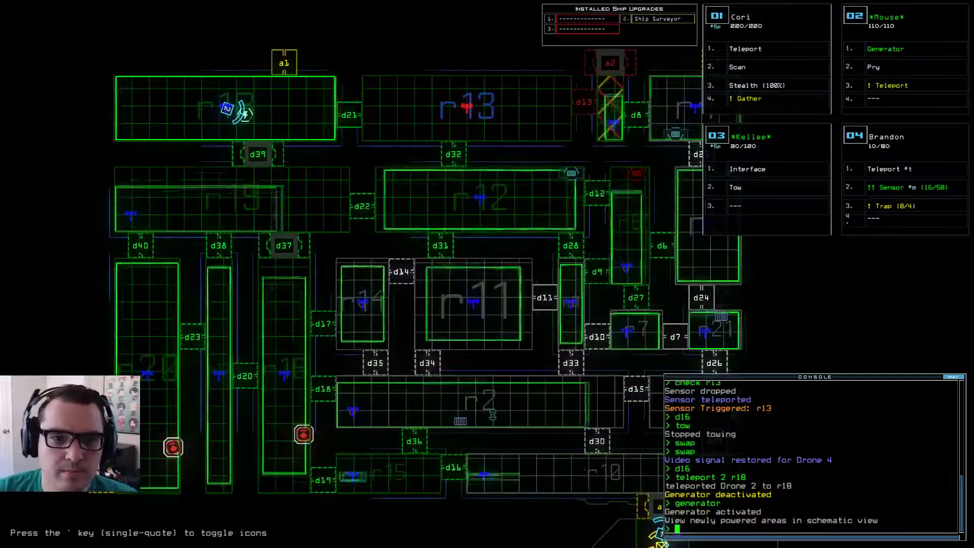
text(d37)
Step: Open doors d37 and d39, then pan the map across the right-side rooms
key(Return)
text(d39)
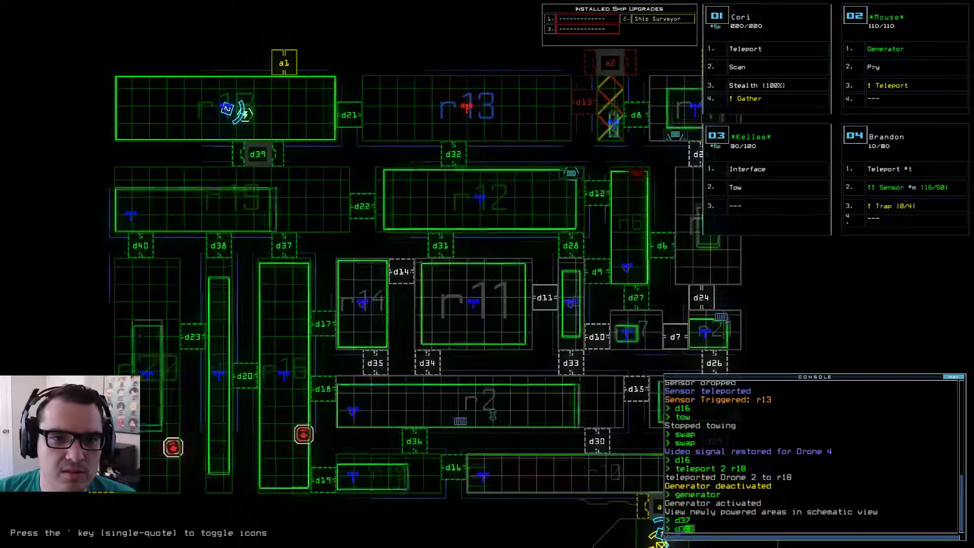
key(Return)
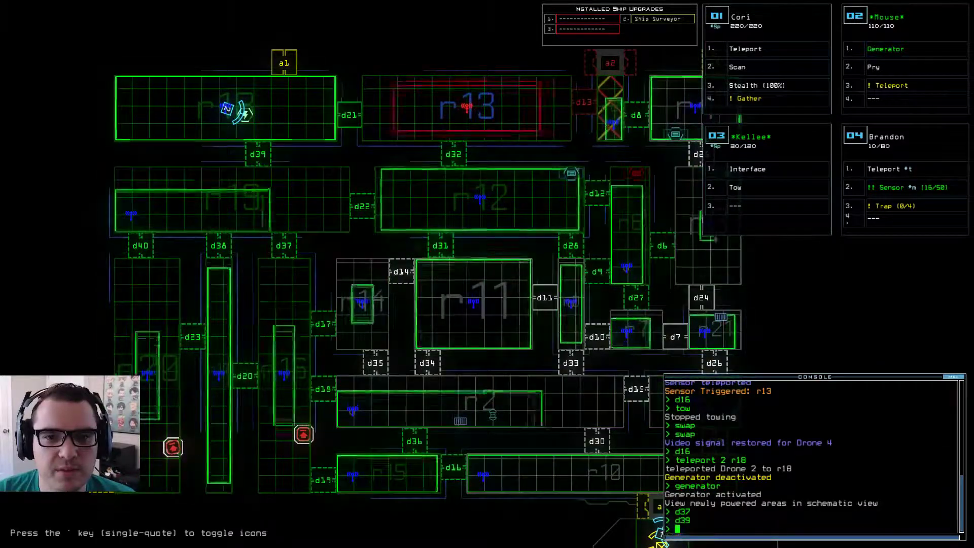
key(Right)
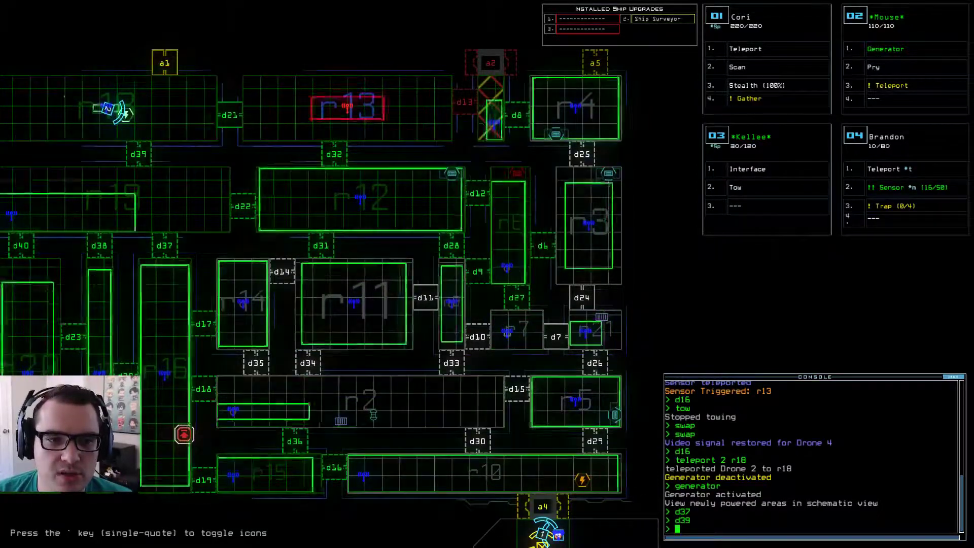
key(Left)
key(Left)
key(Left)
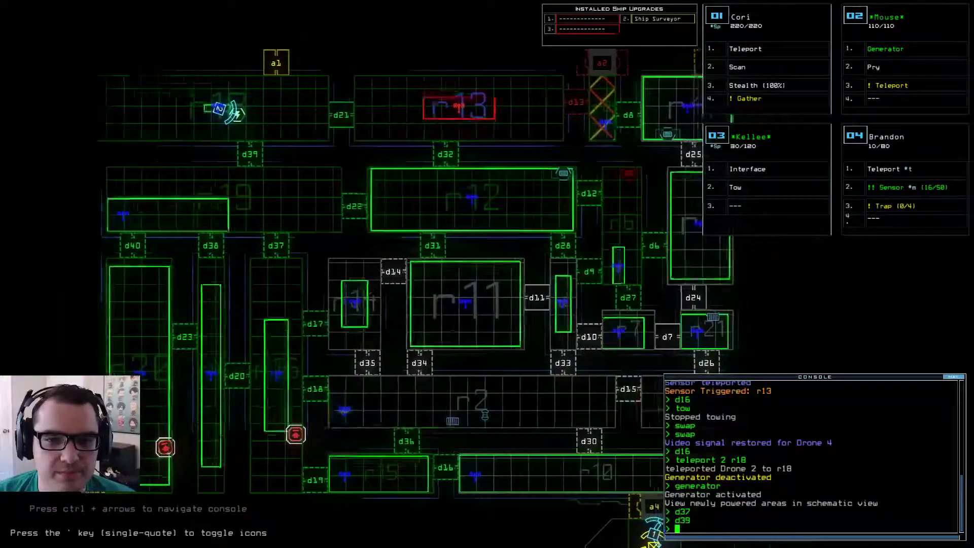
key(Right)
key(Right)
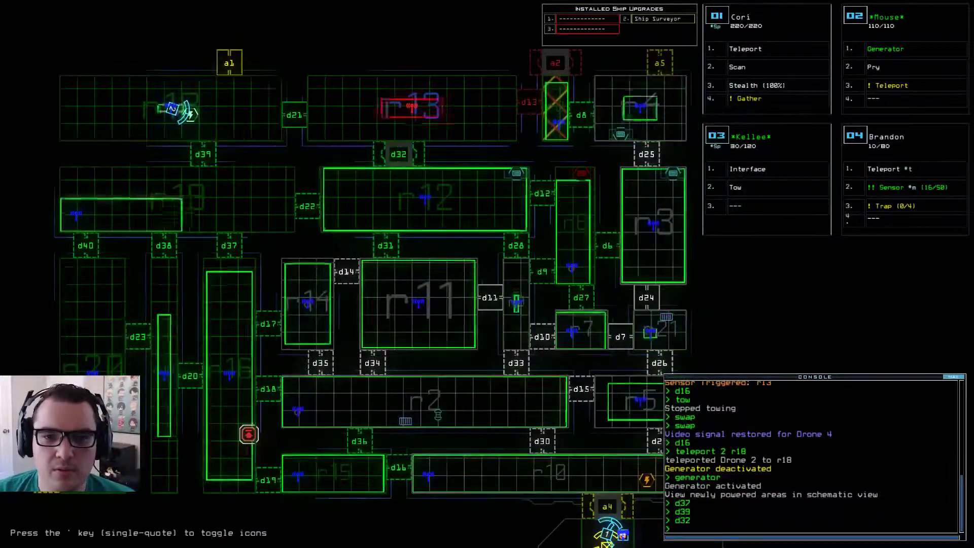
key(Right)
key(Right)
key(Right)
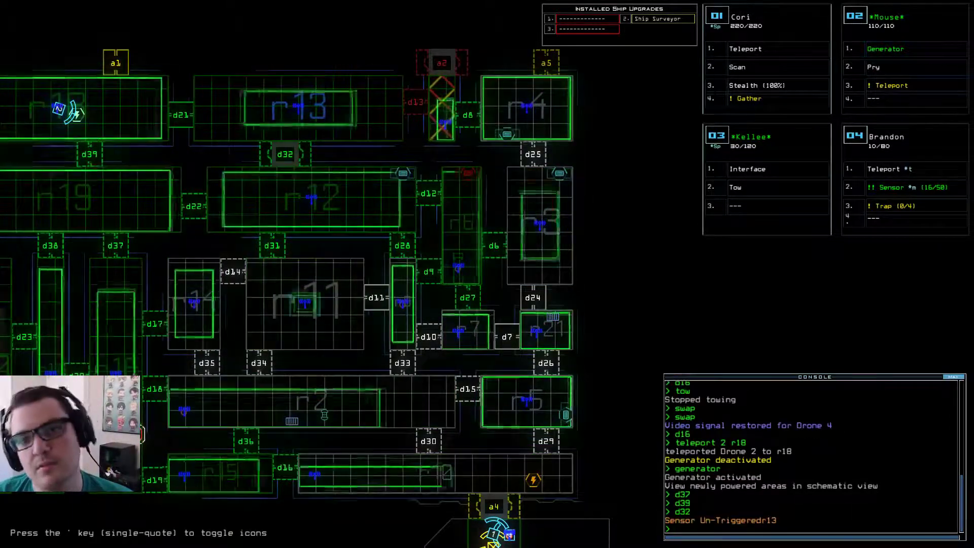
text(2)
Step: Close d32, then open and close d12 and d6 as the threat moves toward r3
key(Return)
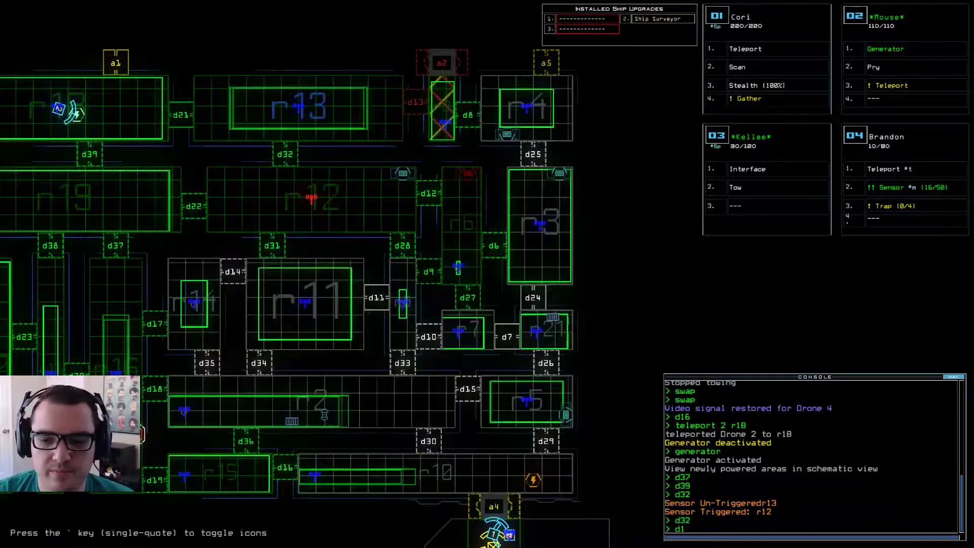
text(2)
key(Return)
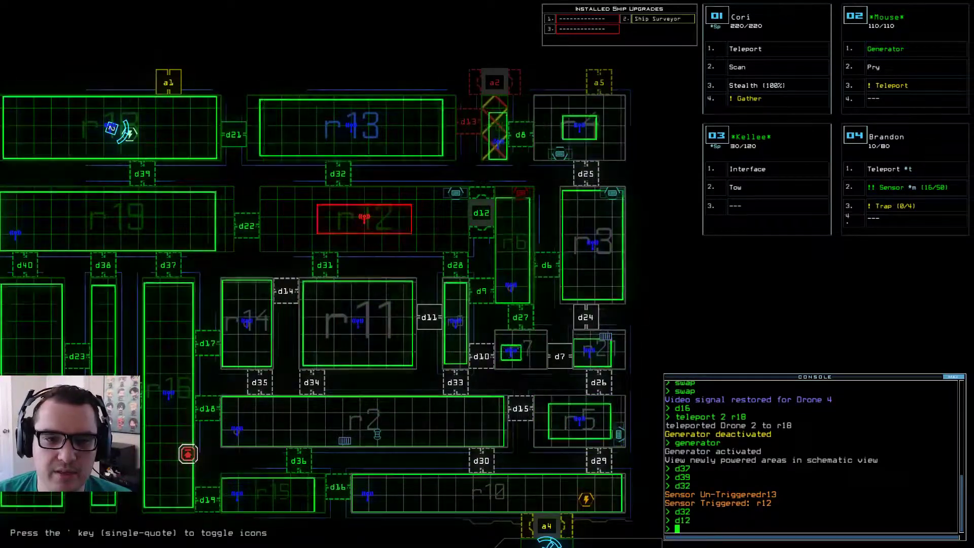
text(d12)
key(Return)
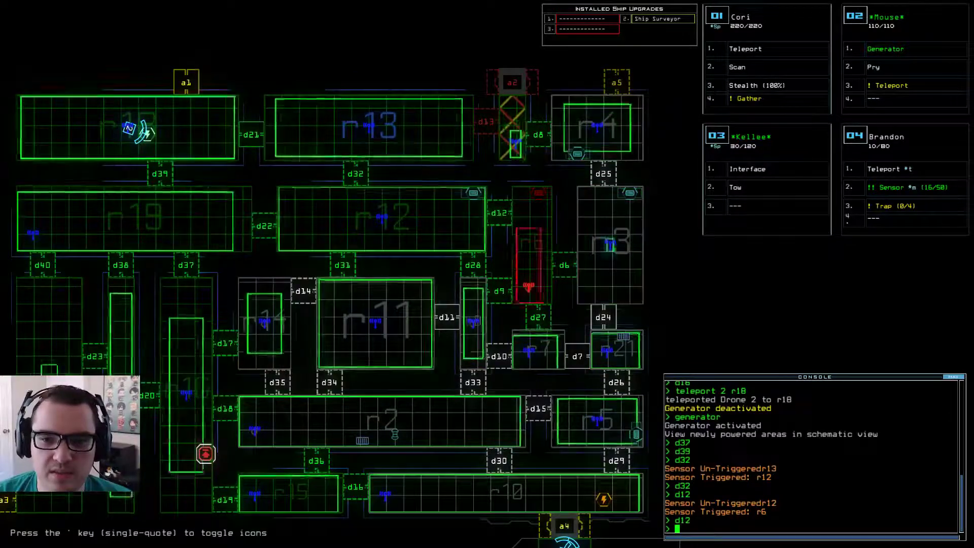
text(d6)
key(Return)
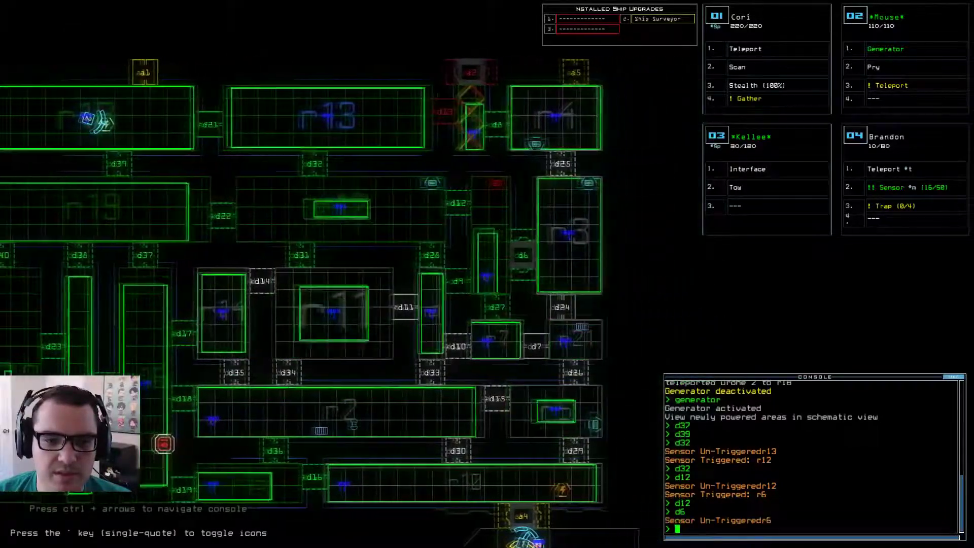
key(Return)
text(teleport 2 r10)
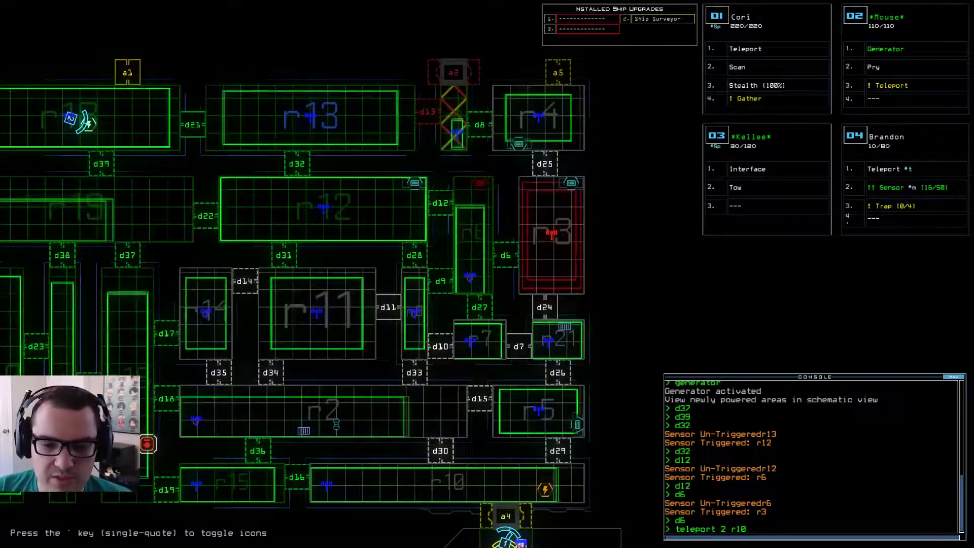
Step: Teleport Mouse into r10, reactivate the derelict's generator, and toggle door d25 twice
key(Return)
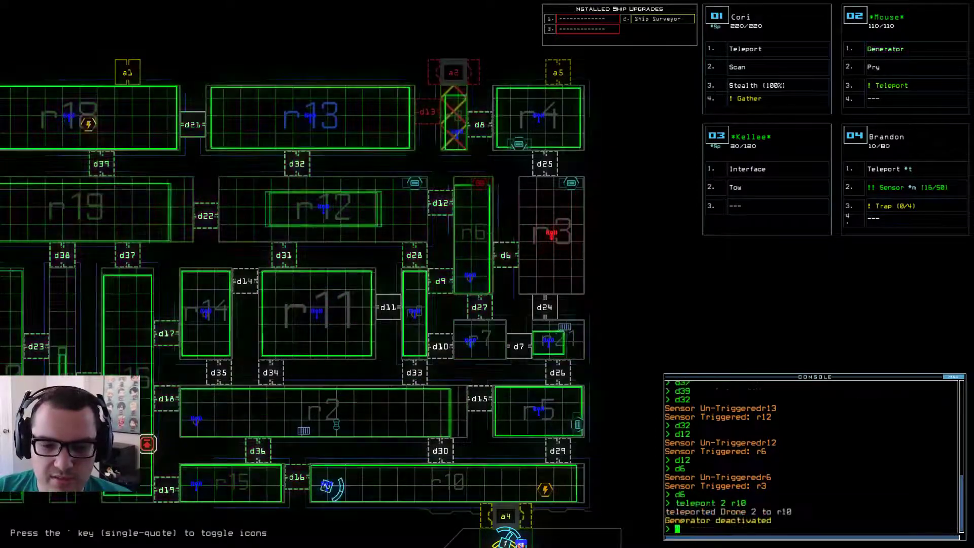
text(generator)
key(Return)
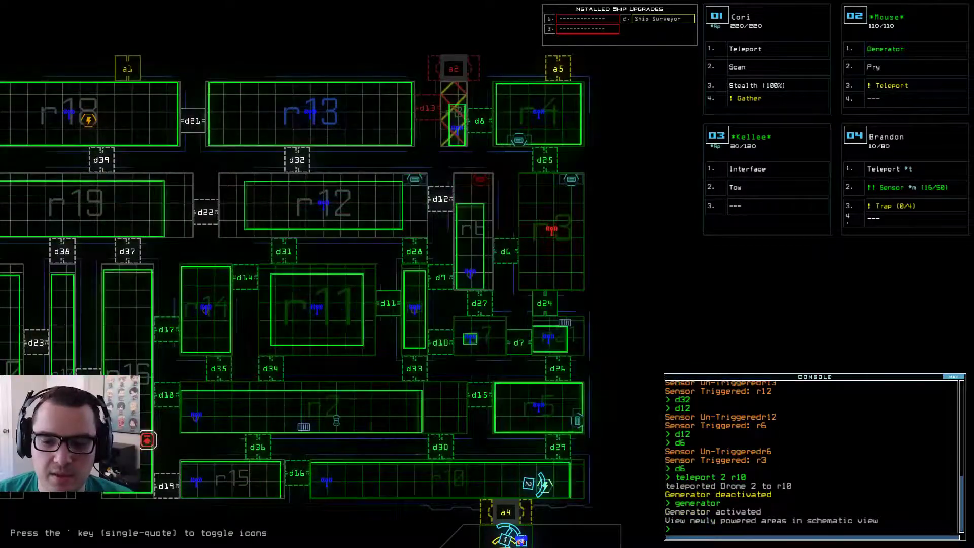
text(d25)
key(Return)
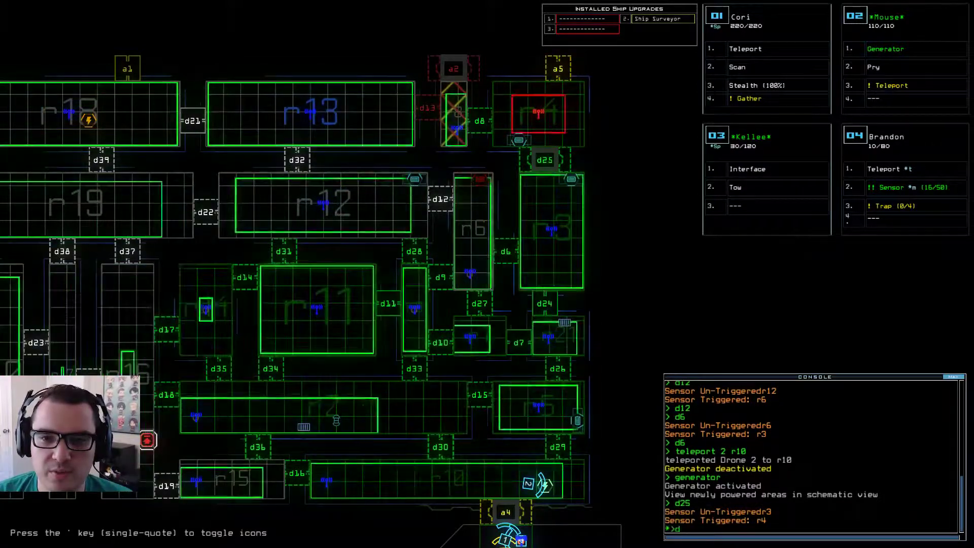
text(25)
key(Return)
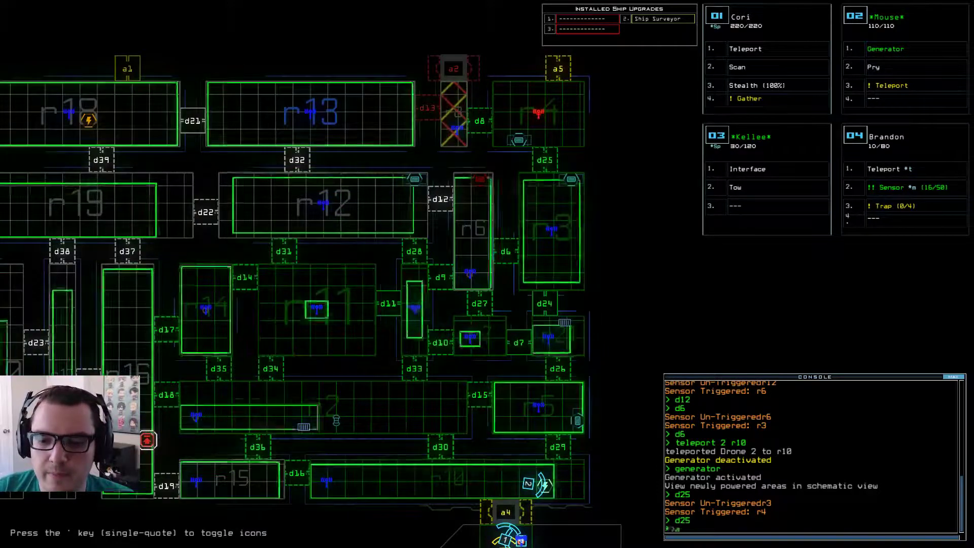
Step: Vent room r4 through airlock a5, attempt commandeering, and pan to the boarding ship
key(Return)
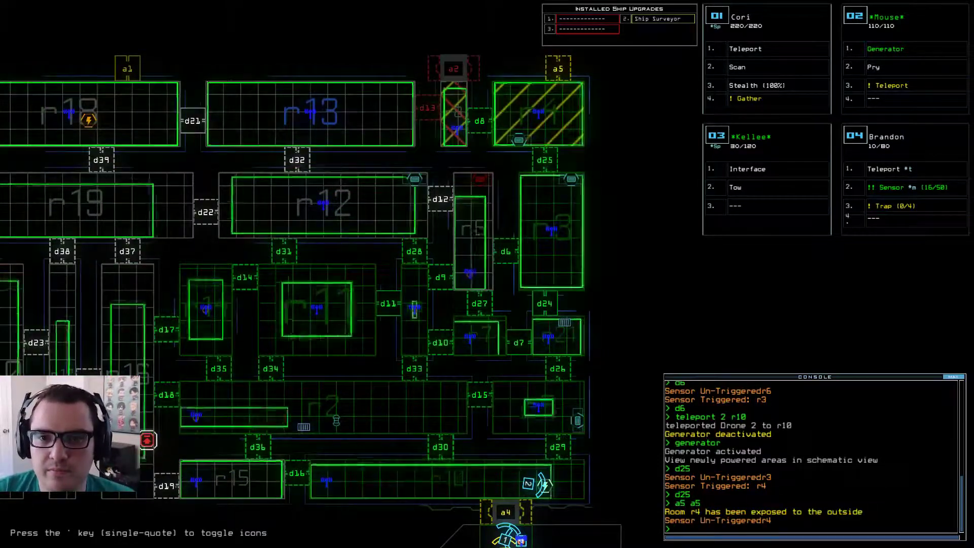
text(com)
key(Return)
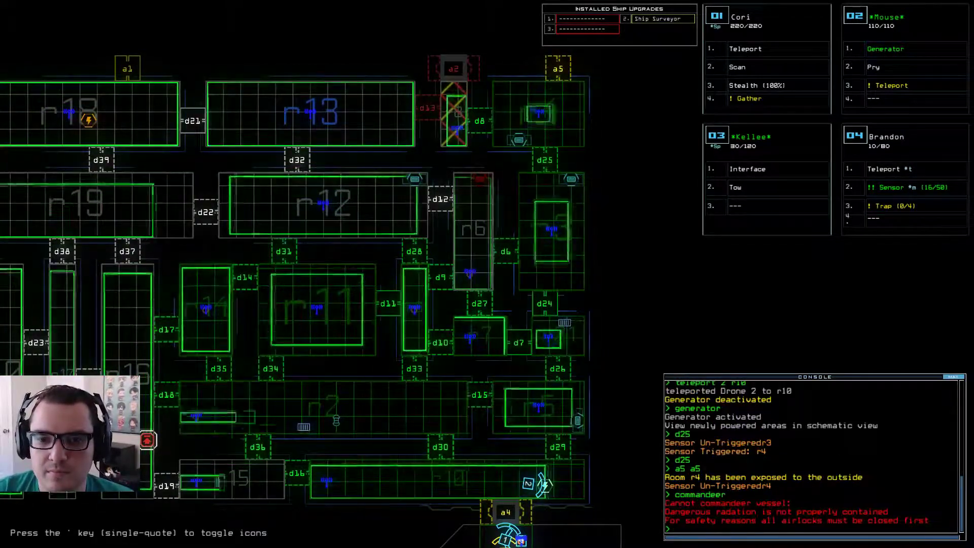
key(Down)
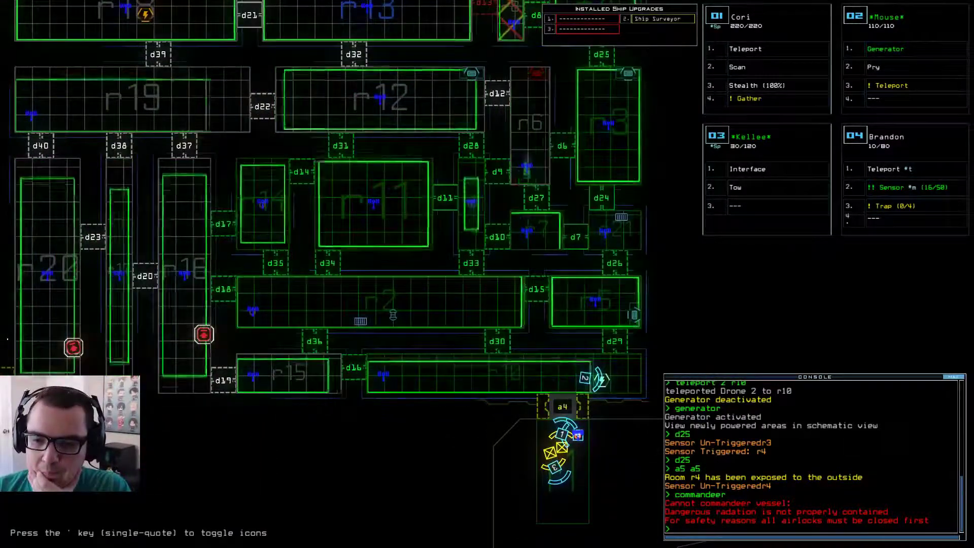
key(Right)
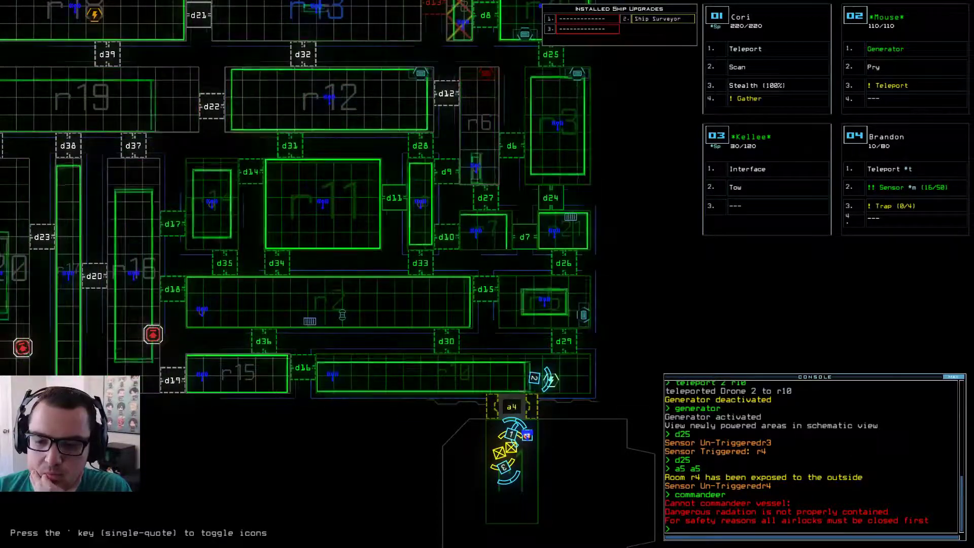
key(Down)
Step: Cycle drone views through Cori and Brandon, ending on Kellee
key(1)
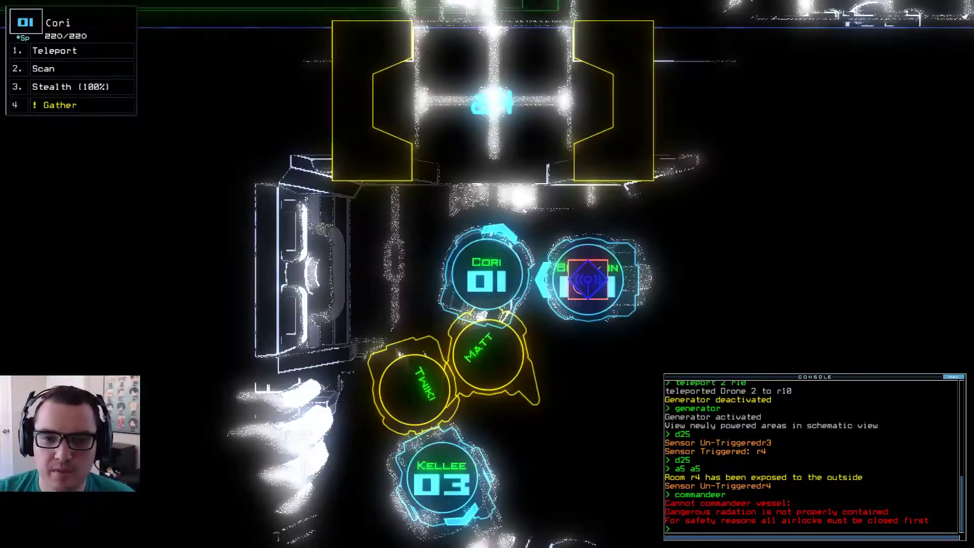
key(4)
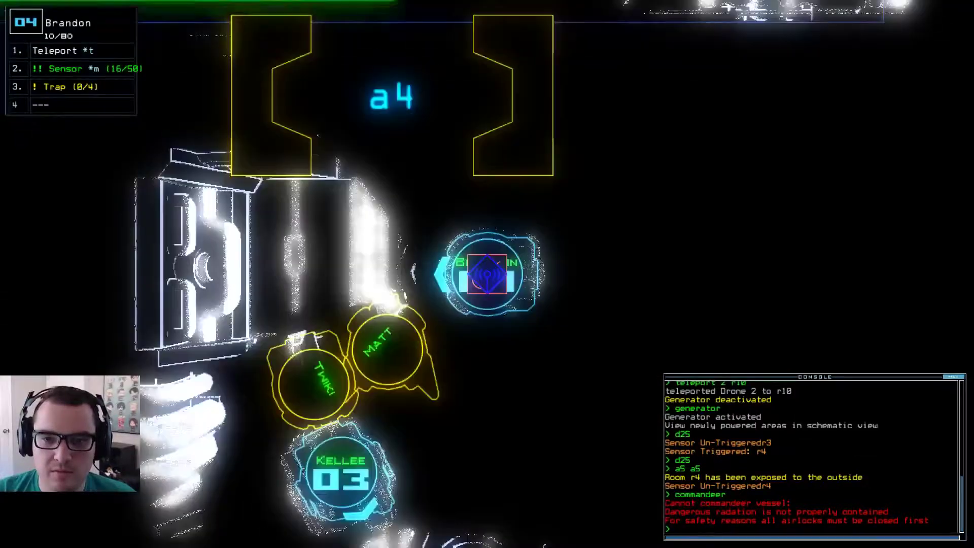
scroll(487, 275, down, 6)
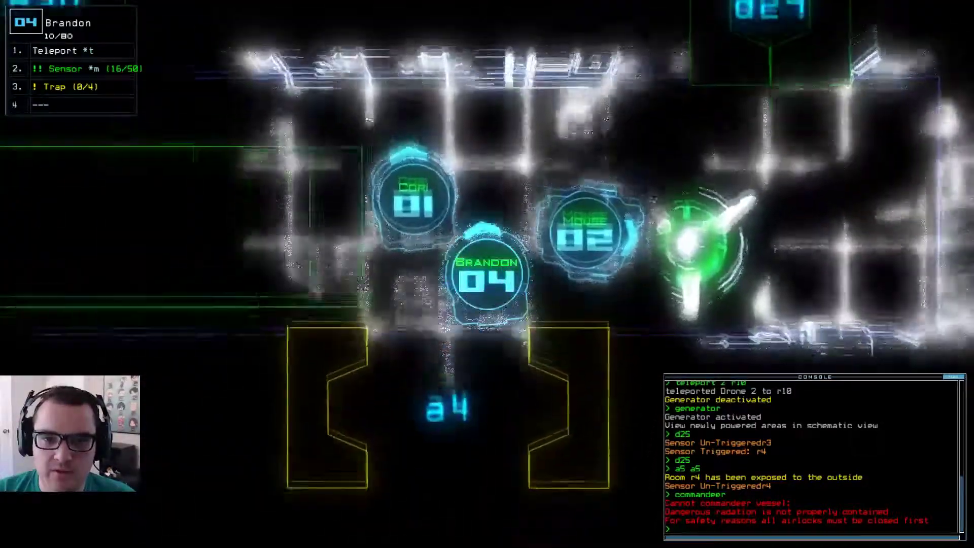
key(1)
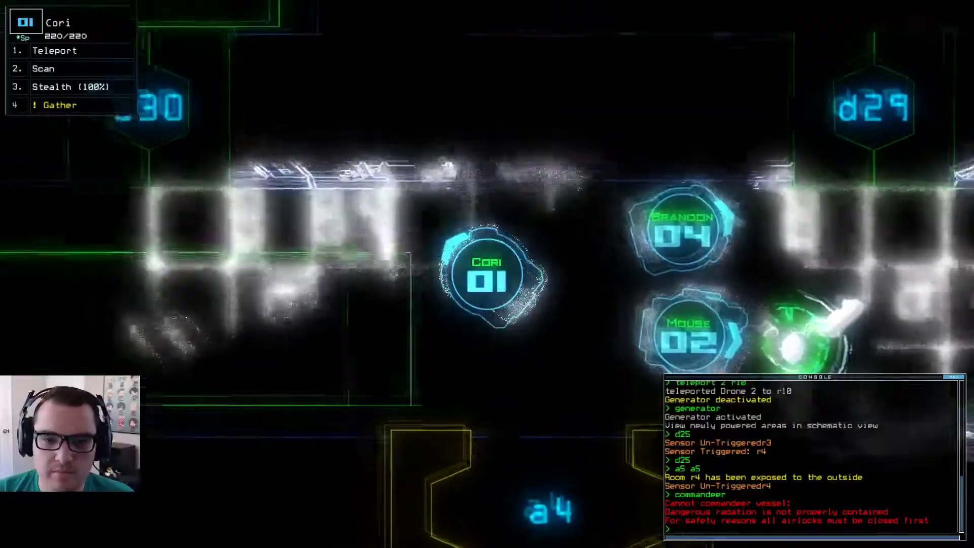
key(3)
text(tow)
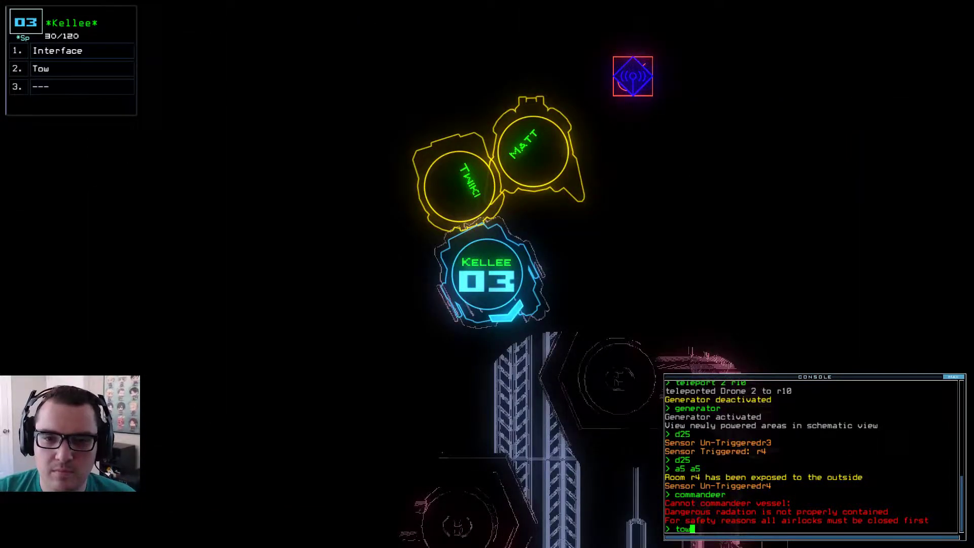
Step: Have Kellee tow Twiki along the corridor toward d16 and back, then release it
key(Return)
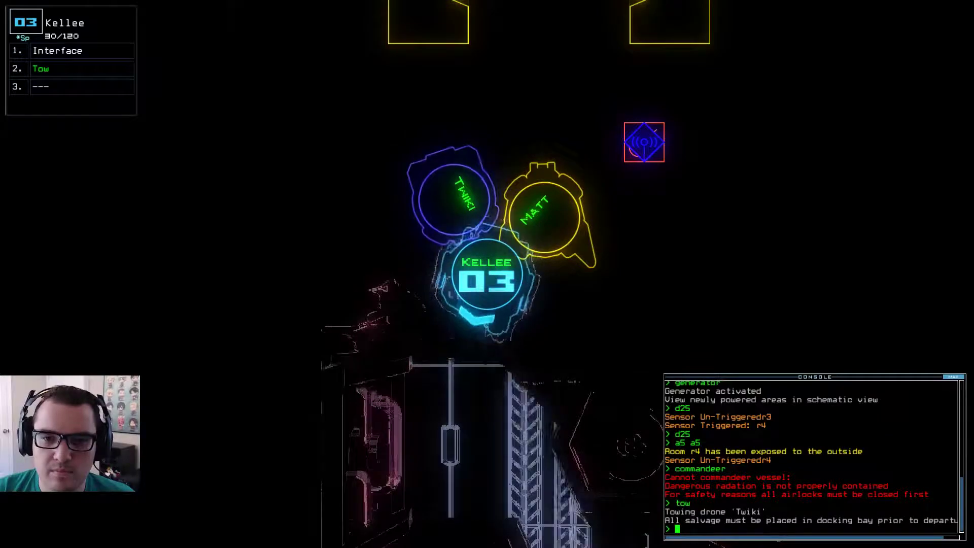
key(Up)
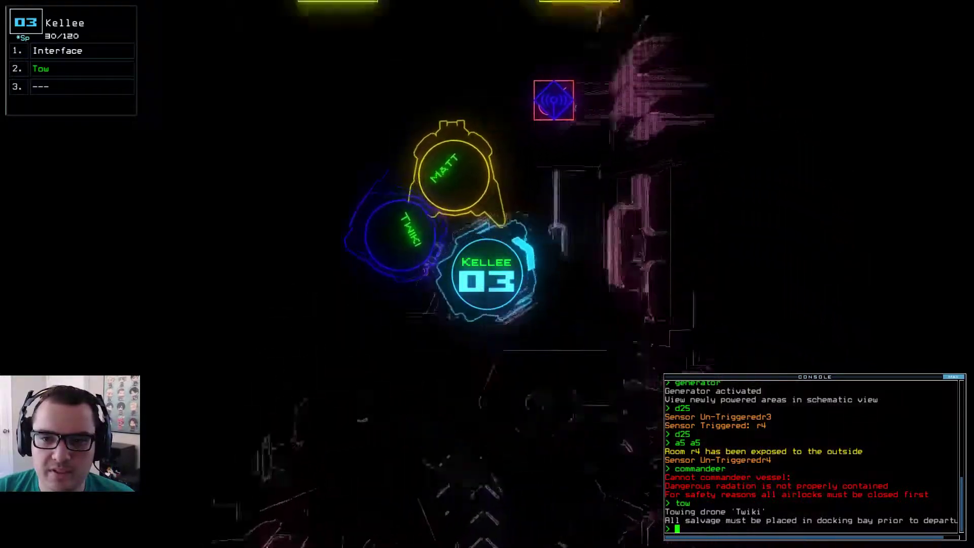
key(Up)
key(Up)
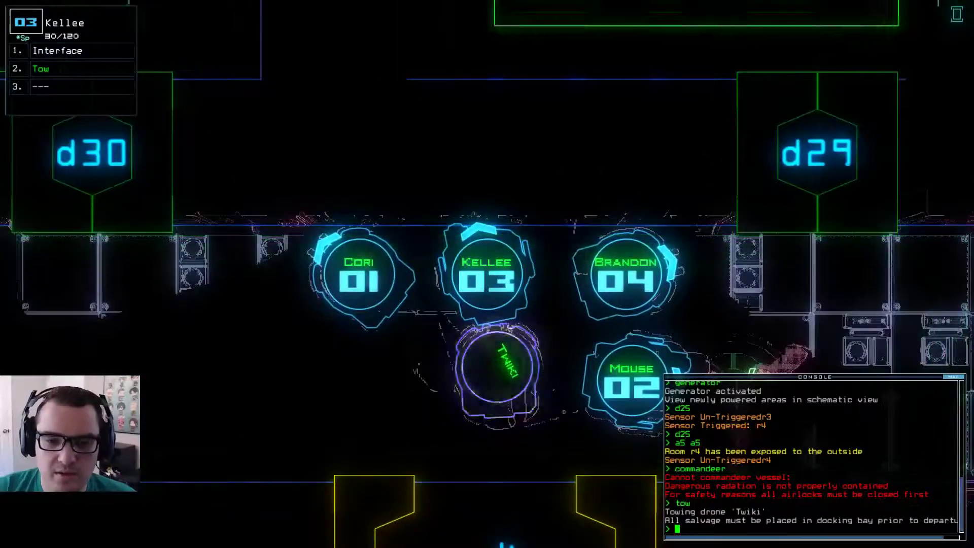
key(Down)
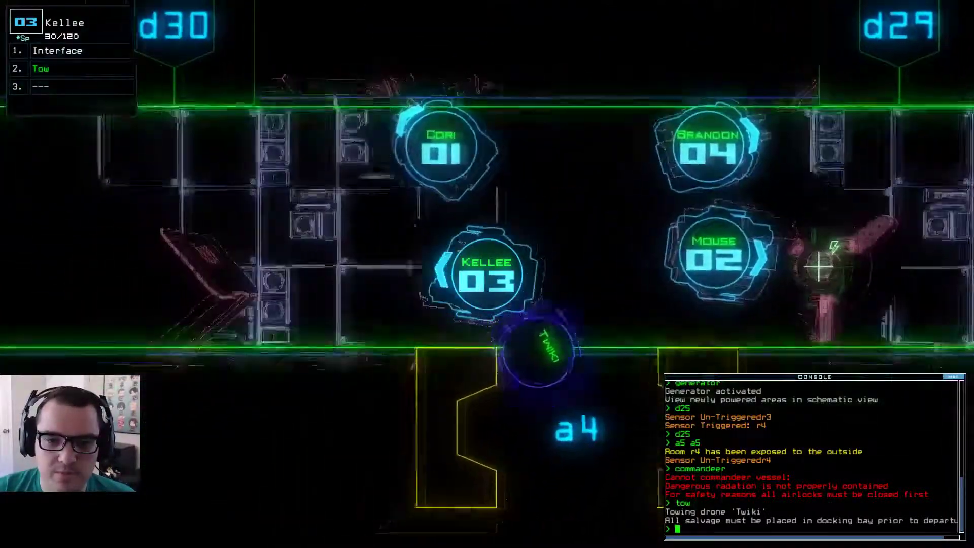
key(Left)
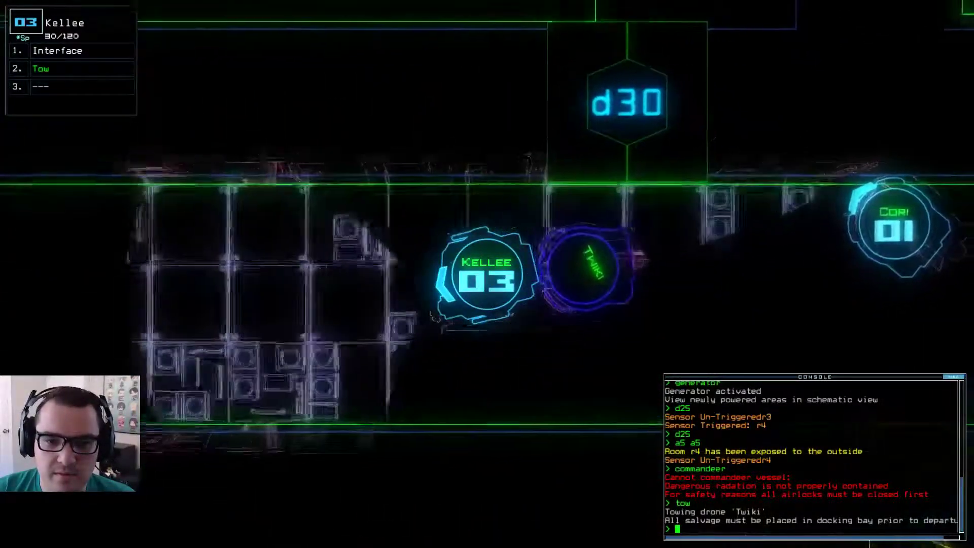
key(Left)
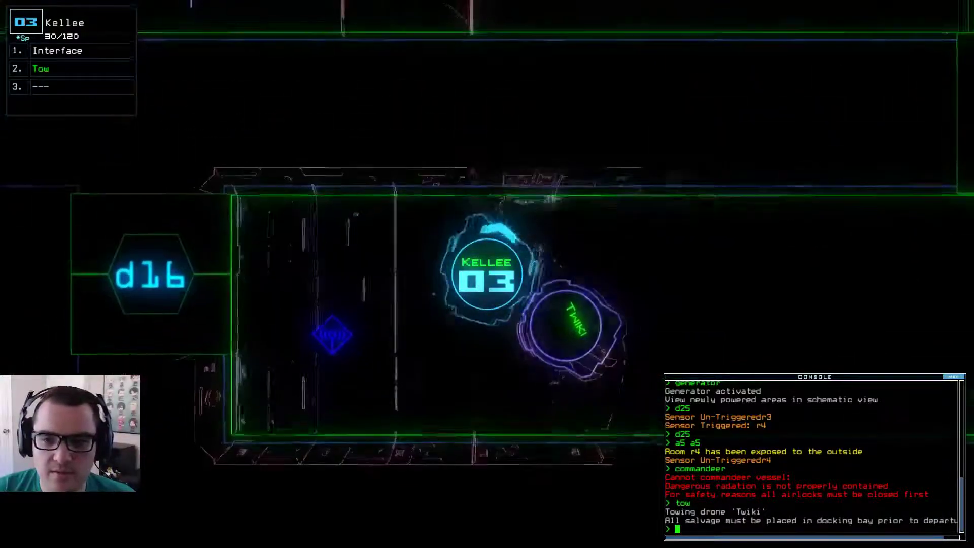
key(Right)
text(tow)
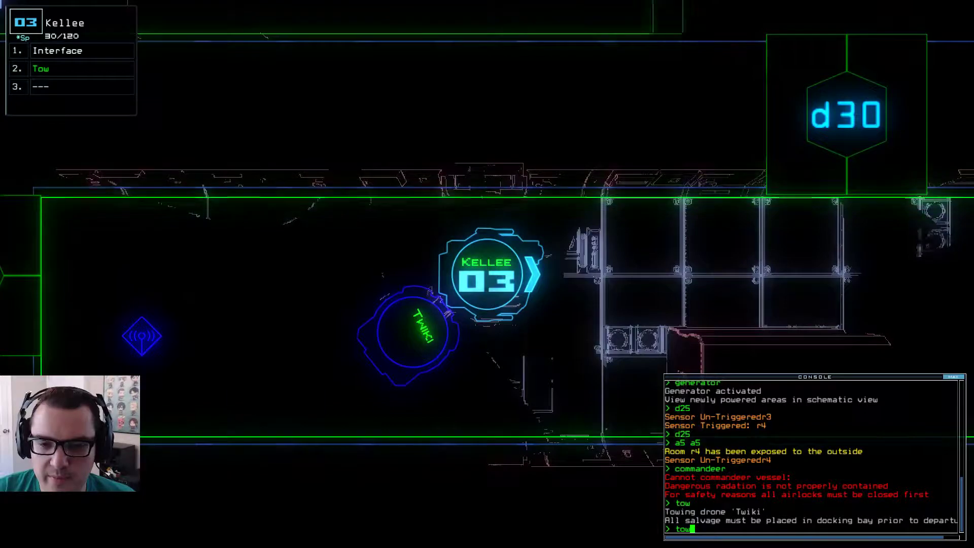
key(Return)
Step: Drive Kellee down through a4, then tow Matt up among the other drones
key(Right)
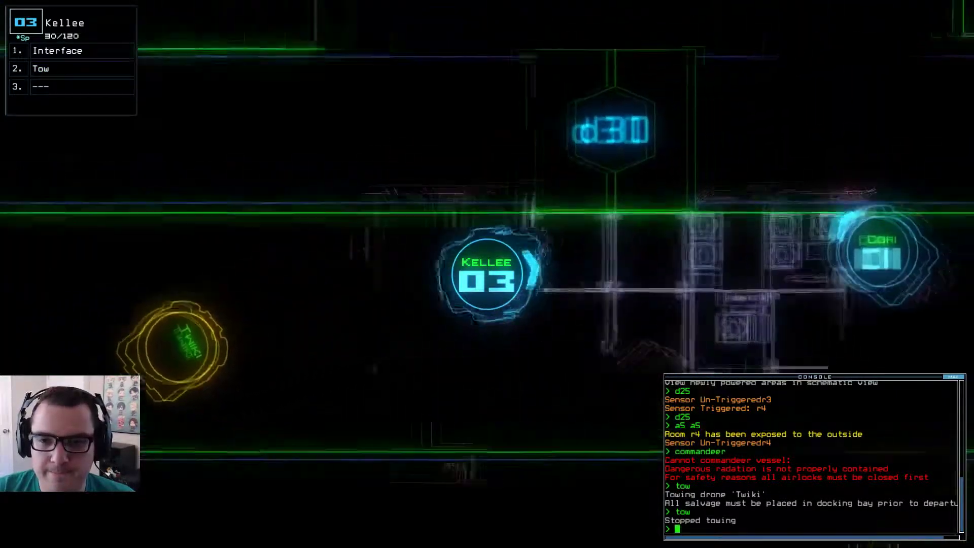
key(Right)
key(Down)
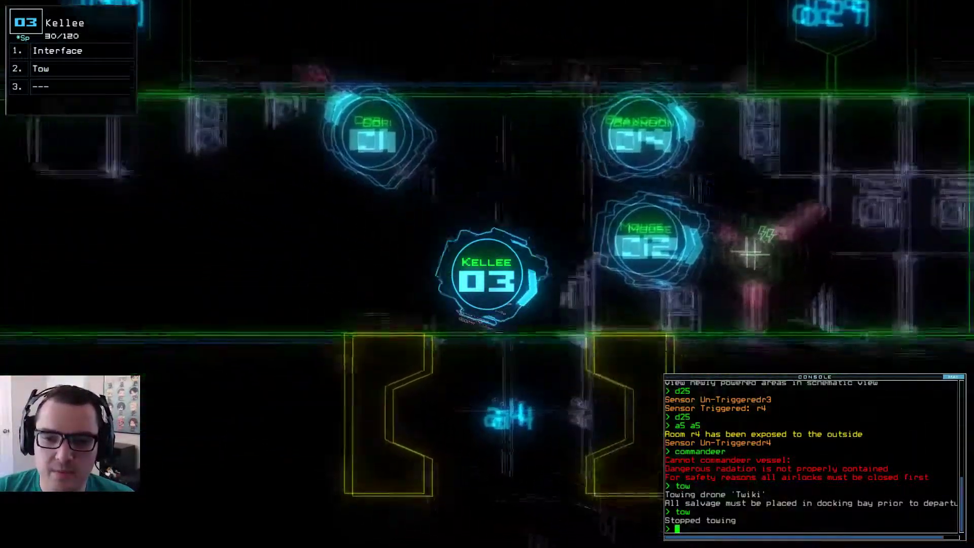
key(Down)
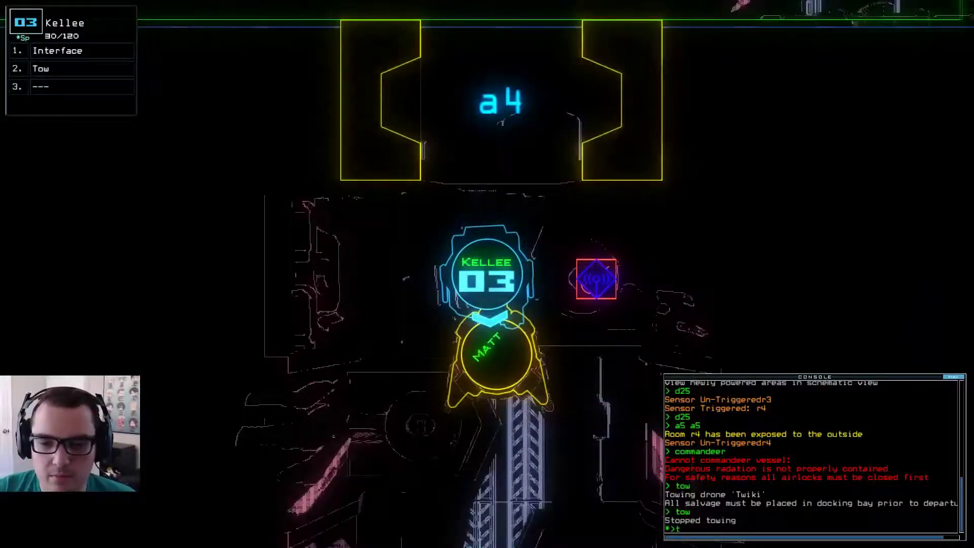
text(ow)
key(Return)
key(Up)
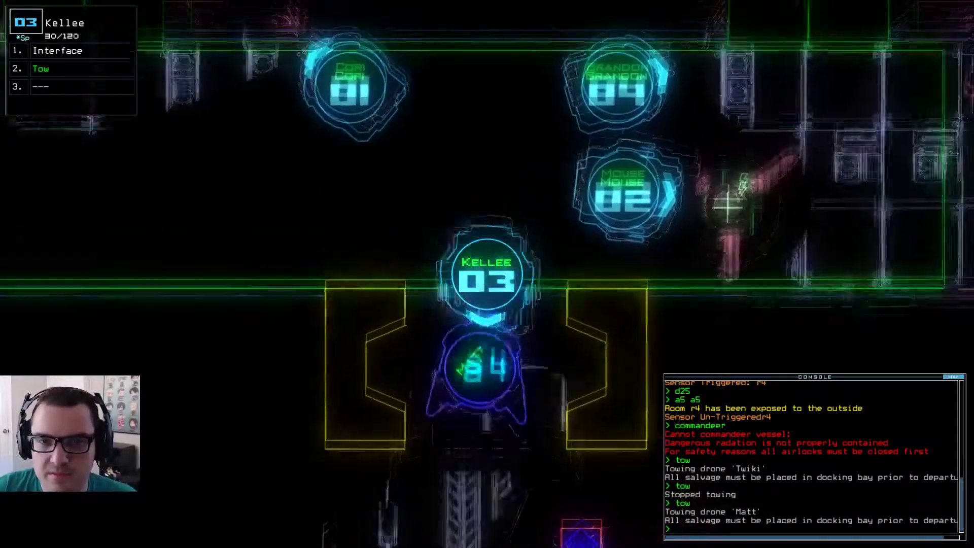
key(Up)
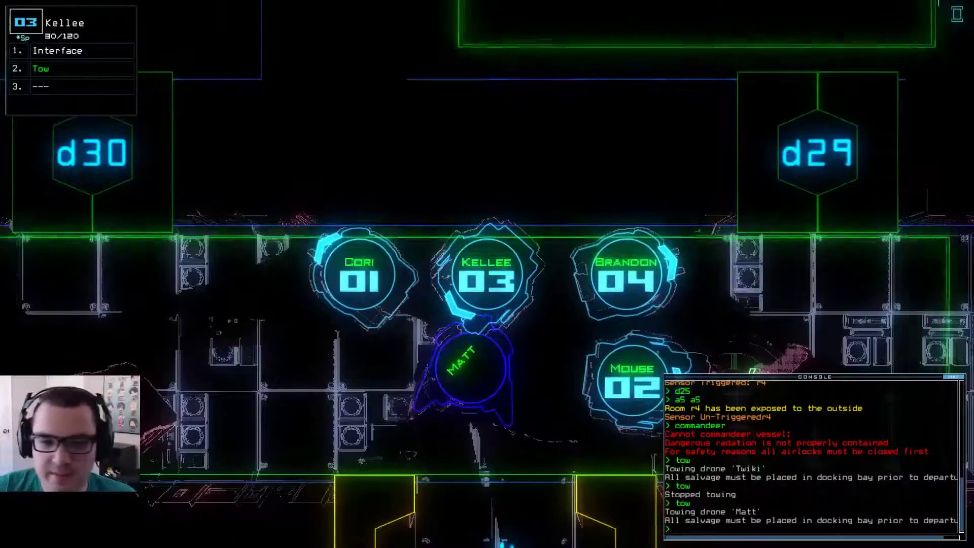
text(tow)
Step: Release Matt and re-dock the boarding ship at airlock a2
key(Return)
key(Return)
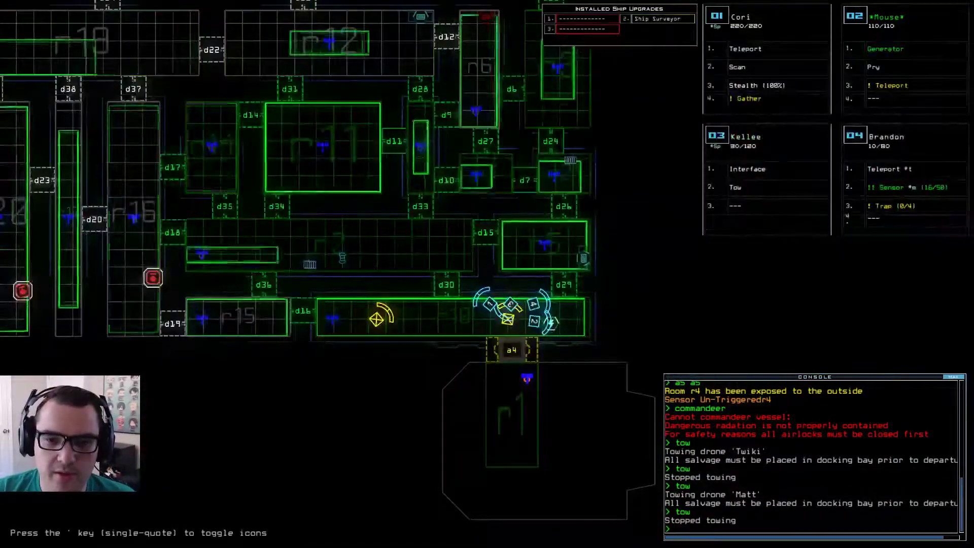
key(Up)
text(a4)
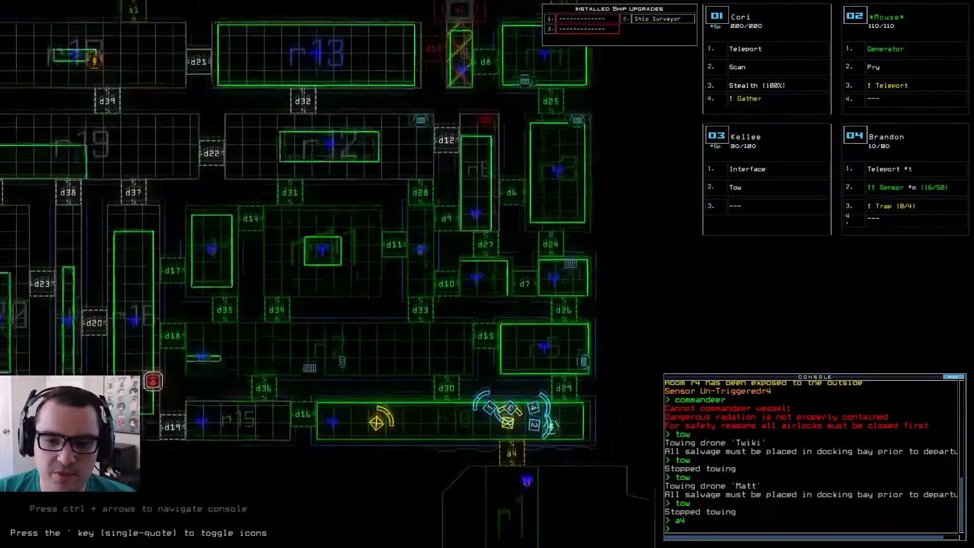
key(Up)
text(d)
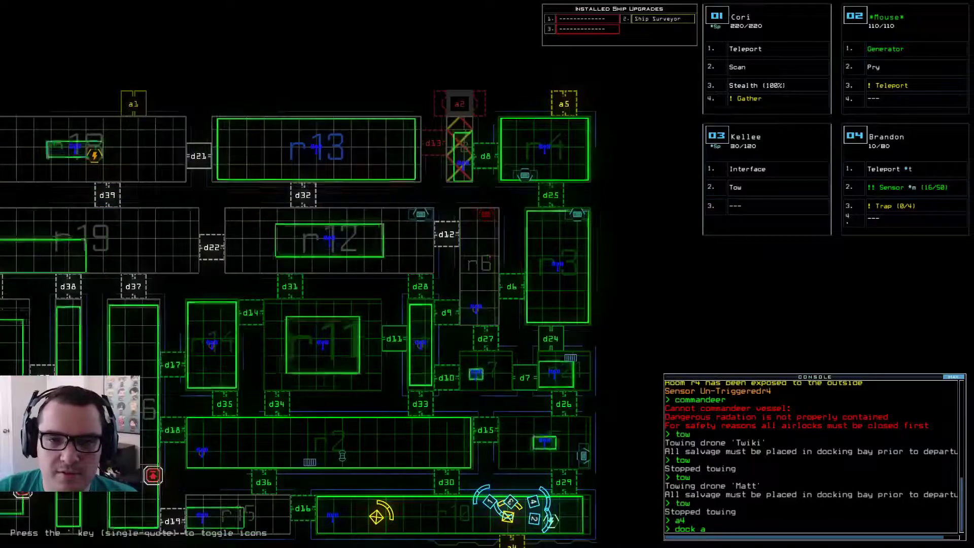
text(2)
key(Return)
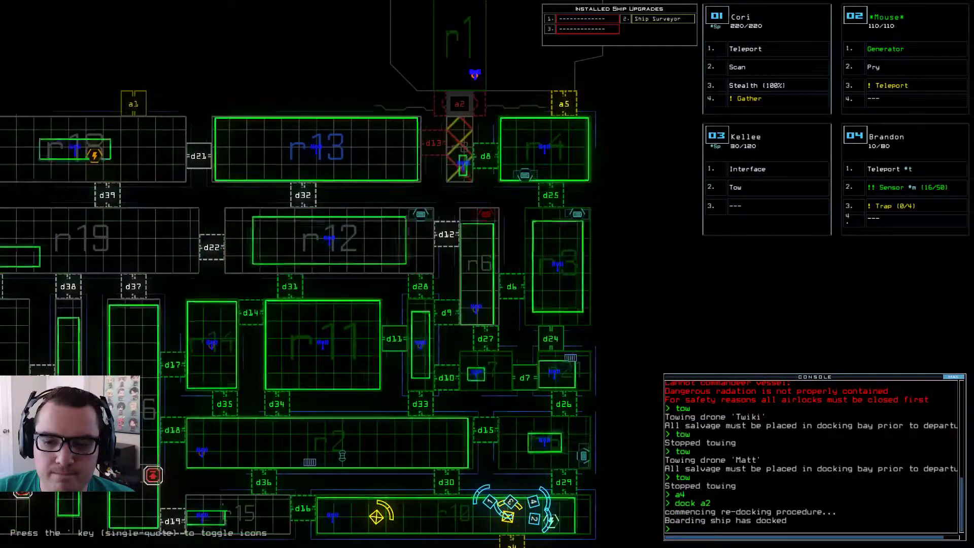
text(2)
Step: Try toggling airlock a2, then attempt commandeering, refused over radiation in r1
key(Return)
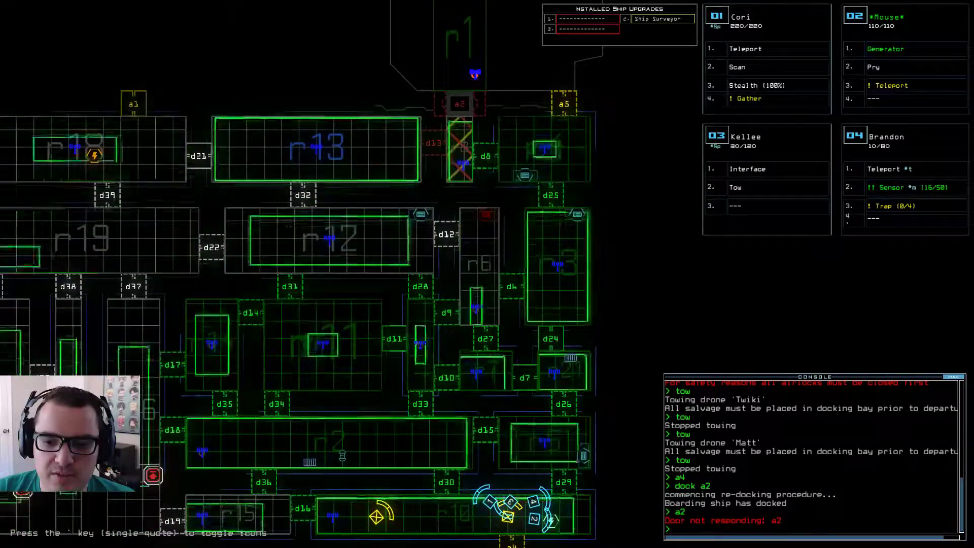
key(Up)
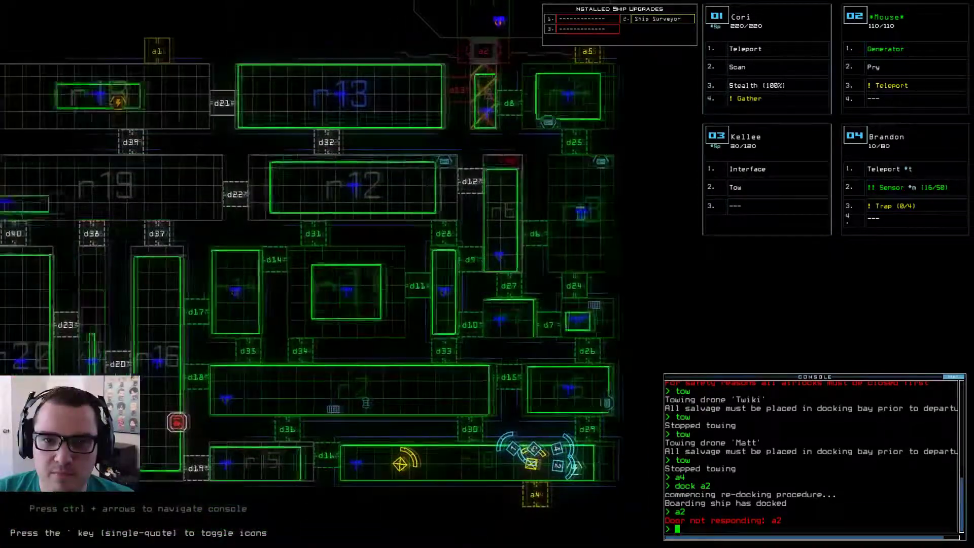
key(Left)
key(Left)
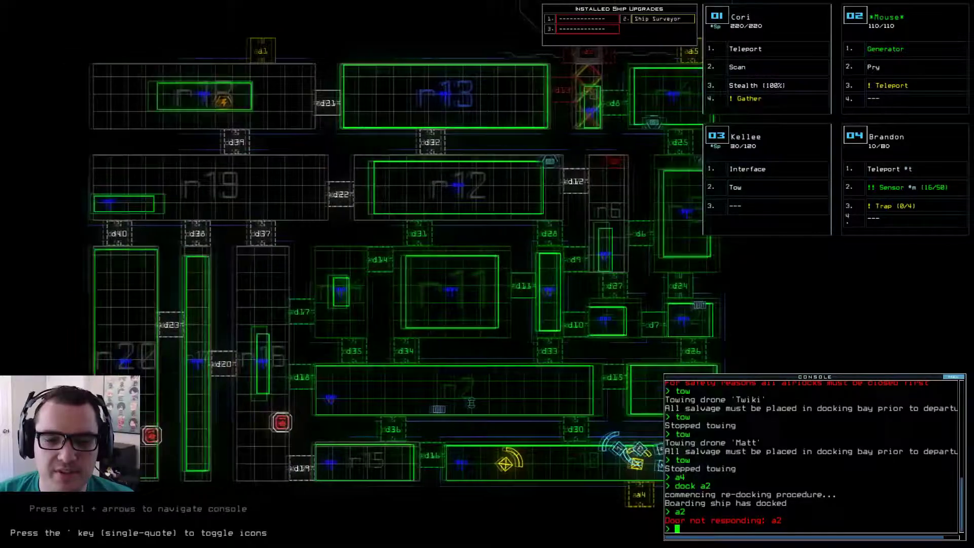
key(Right)
key(Right)
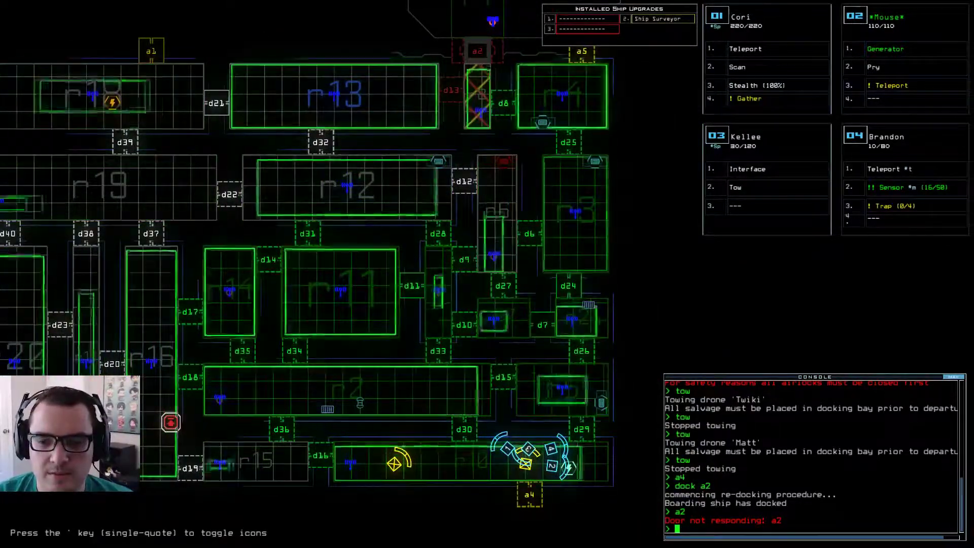
text(commandeer)
key(Return)
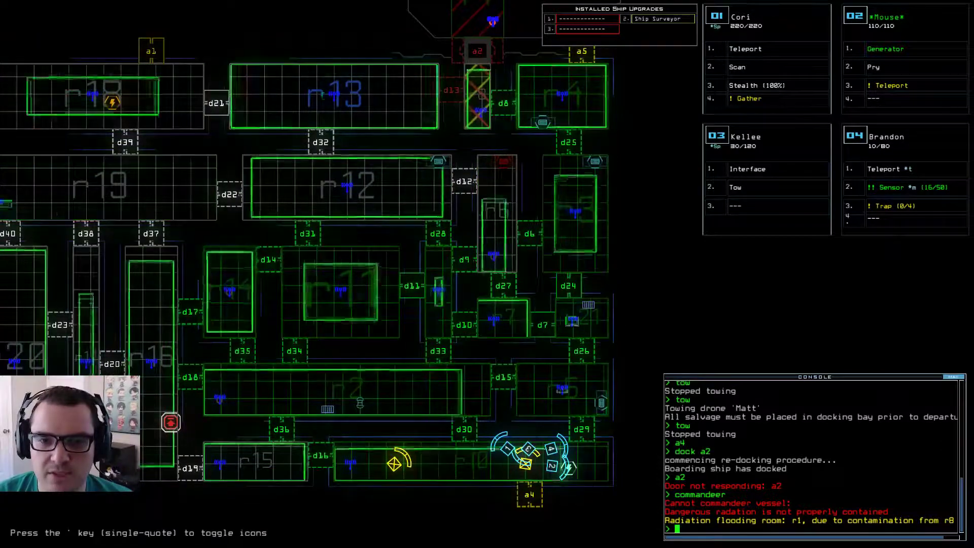
Step: Pan to the boarding ship and redock it at airlock a5
key(Up)
text(dock )
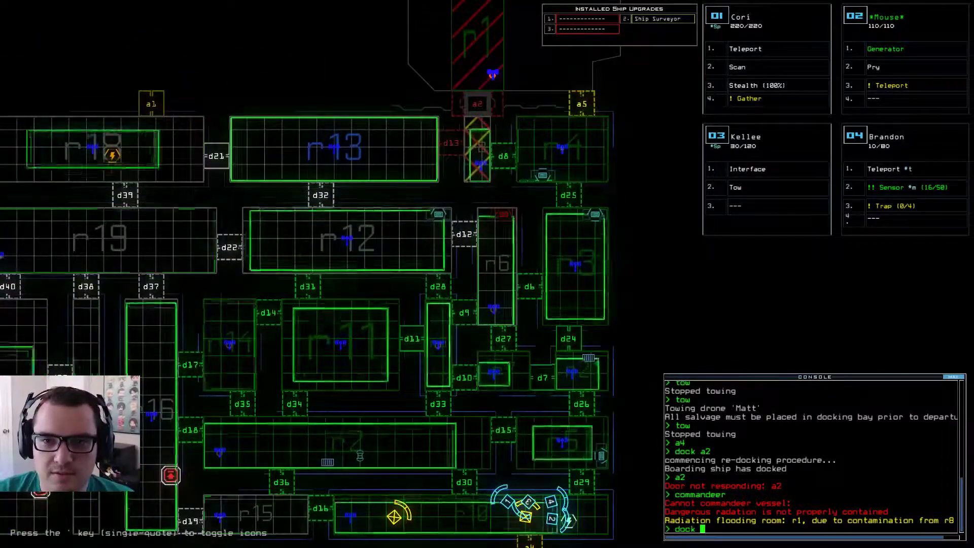
text(a5)
key(Return)
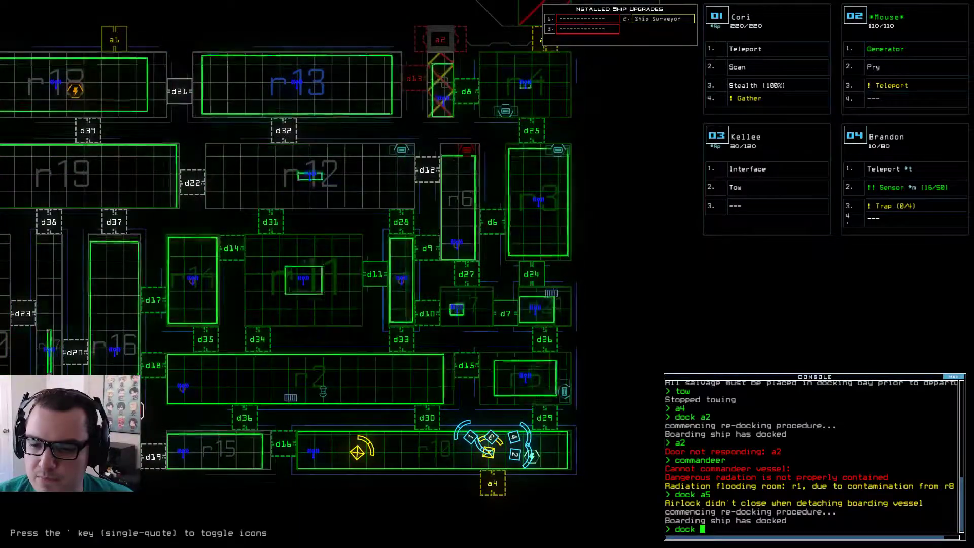
Step: Pan to the docking area and redock the boarding ship at airlock a4
key(Up)
key(Up)
key(Left)
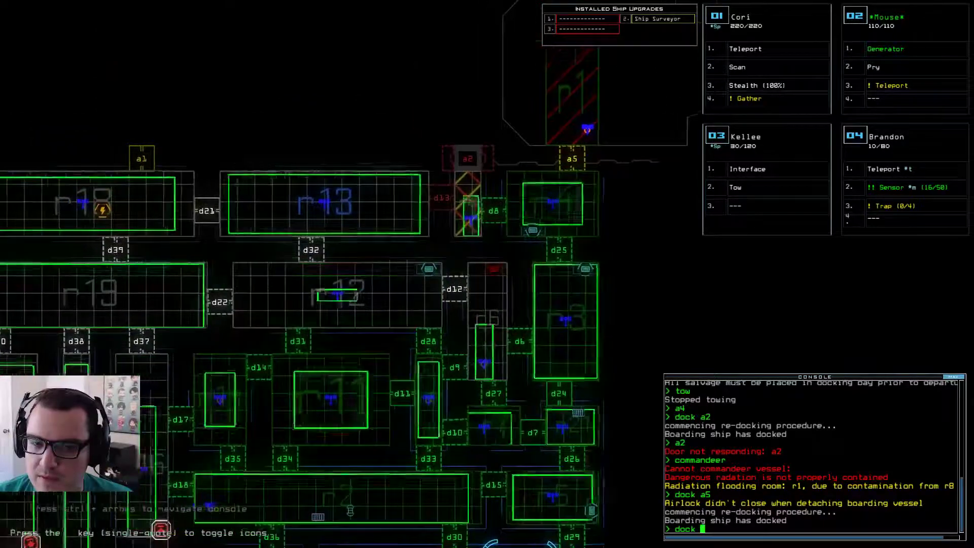
key(ctrl+Up)
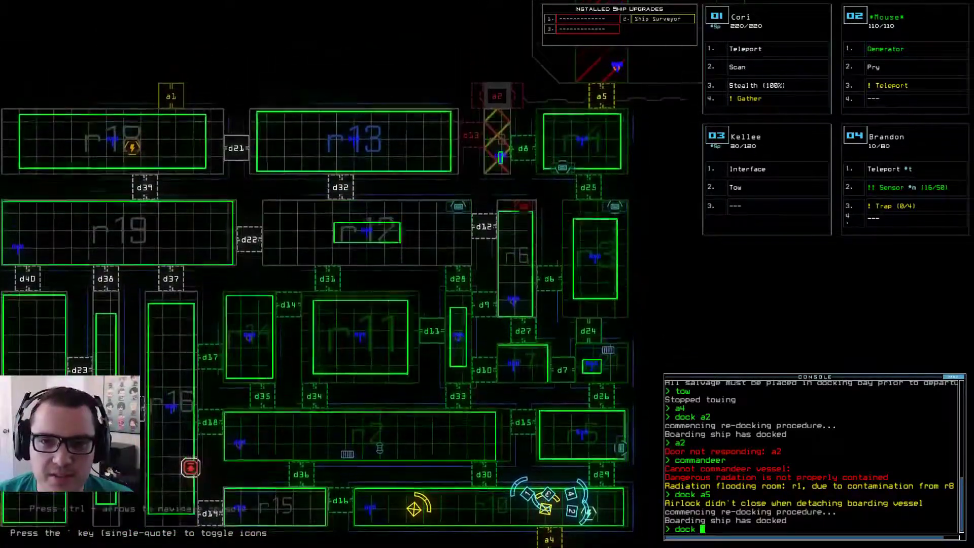
key(ctrl+Up)
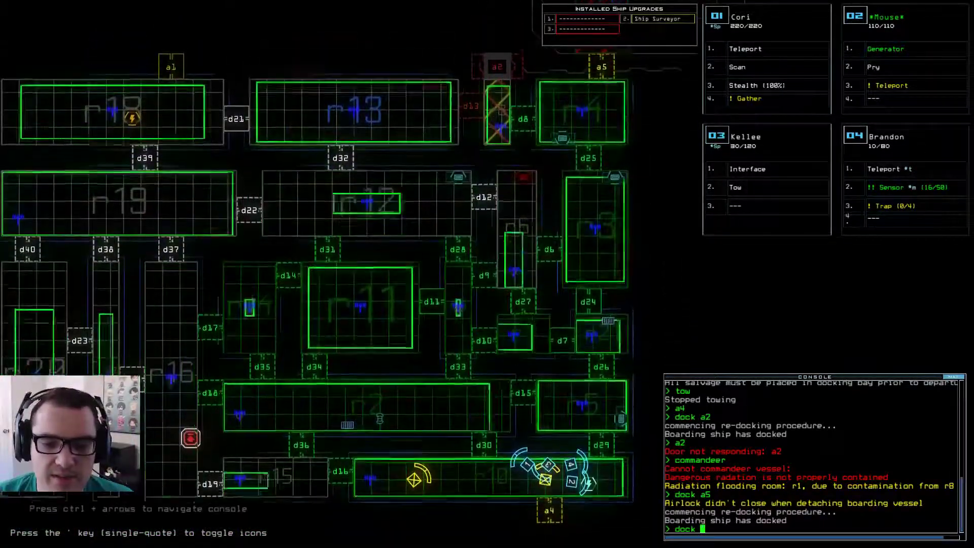
key(ctrl+Down)
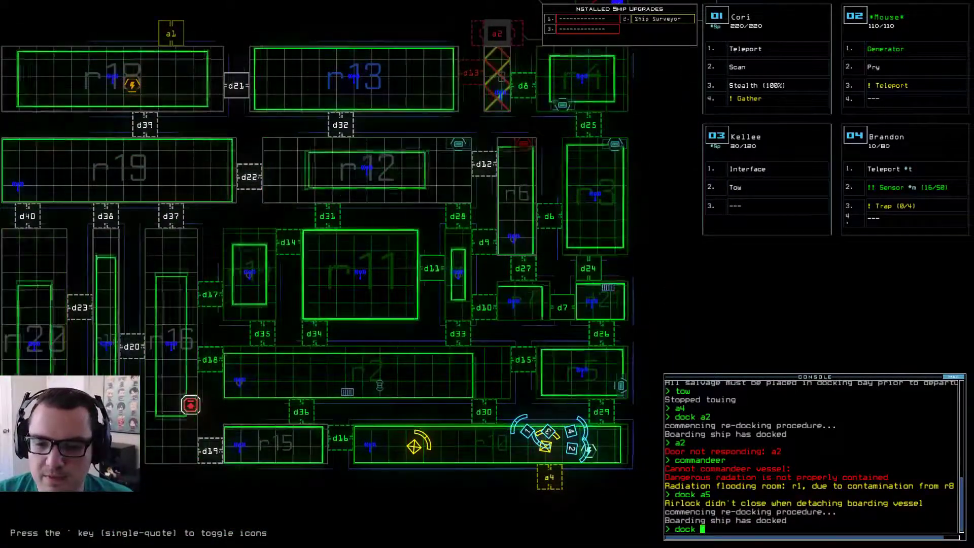
text(a4)
key(Return)
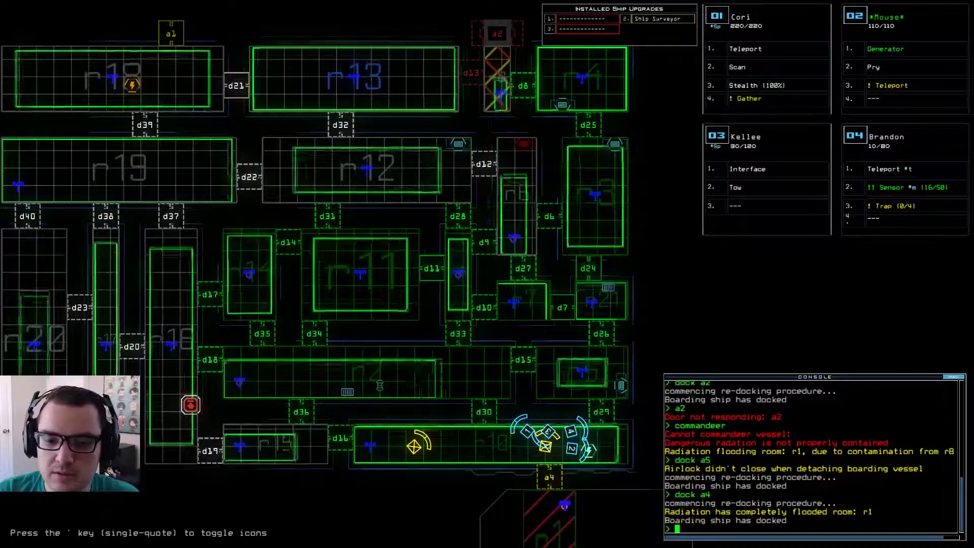
key(Down)
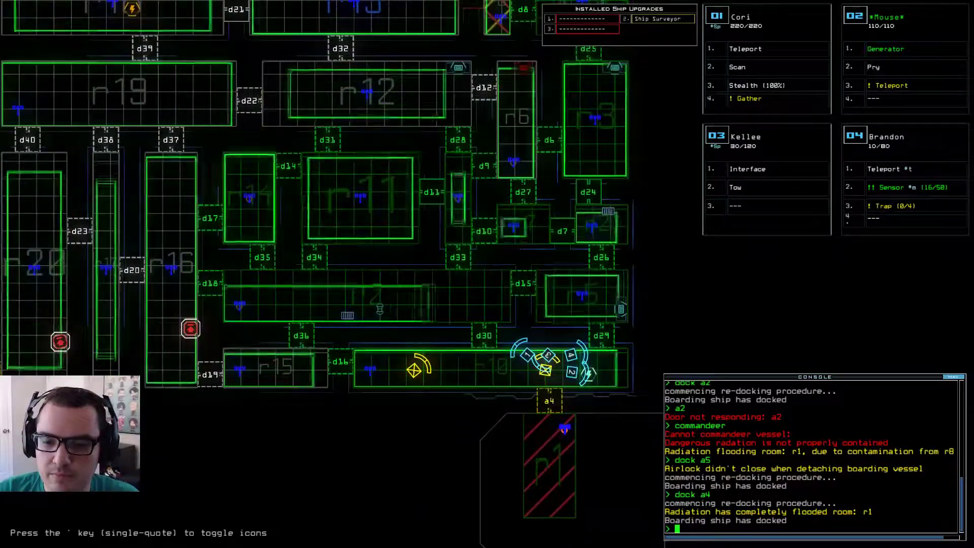
Step: Pan the map to the boarding ship at a4 and check Kellee's camera
key(Left)
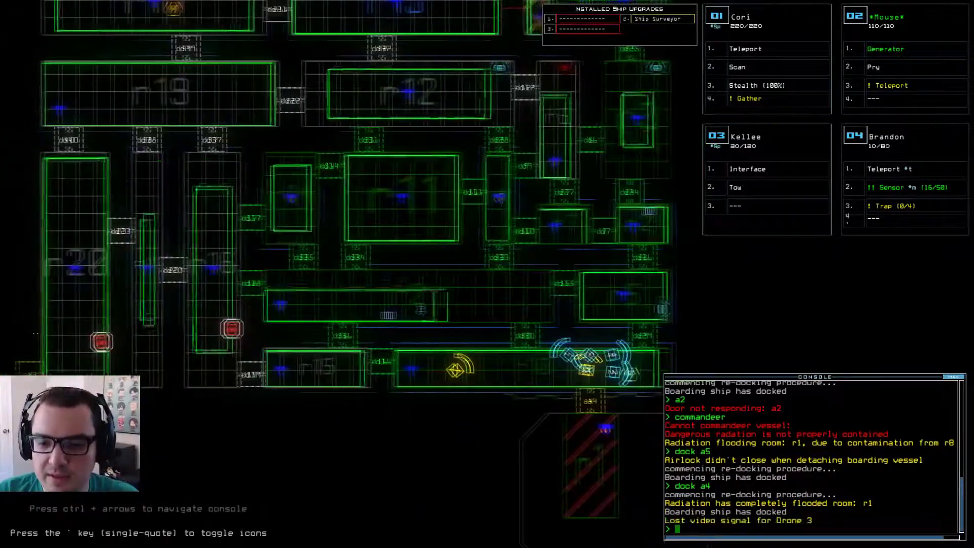
key(Right)
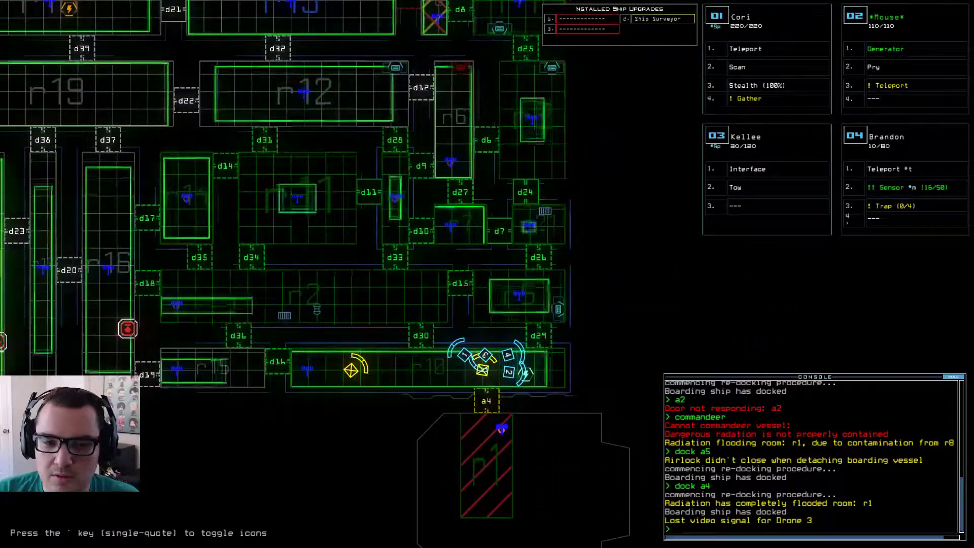
scroll(305, 228, down, 3)
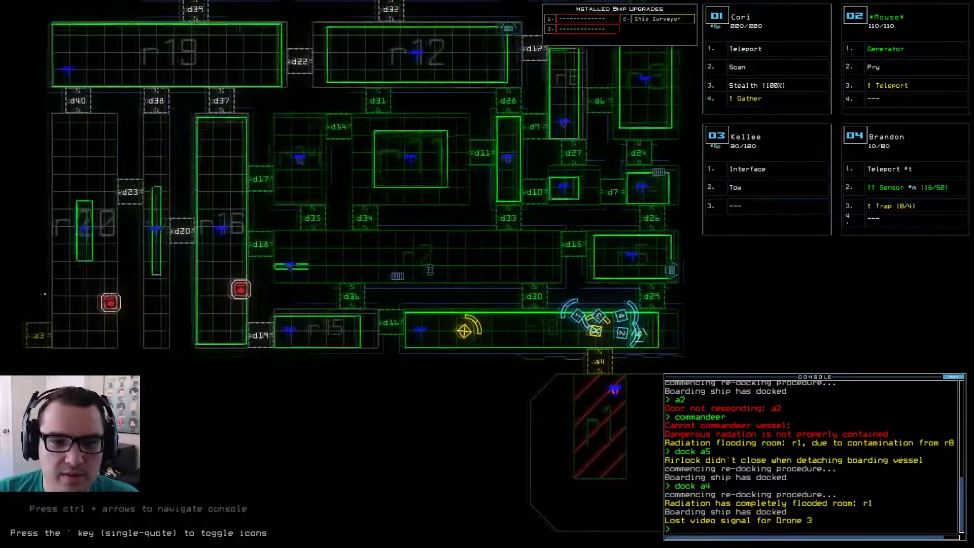
scroll(305, 228, up, 3)
key(Up)
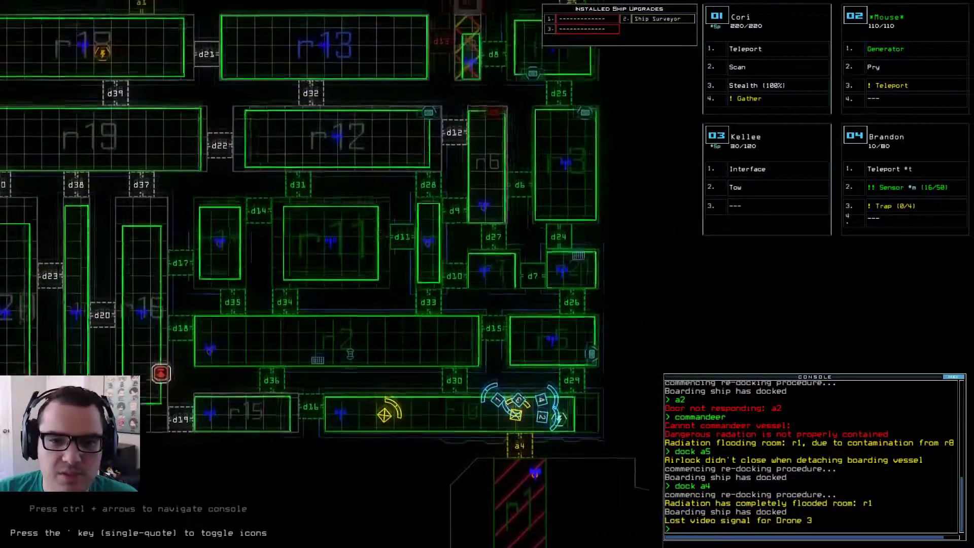
key(Down)
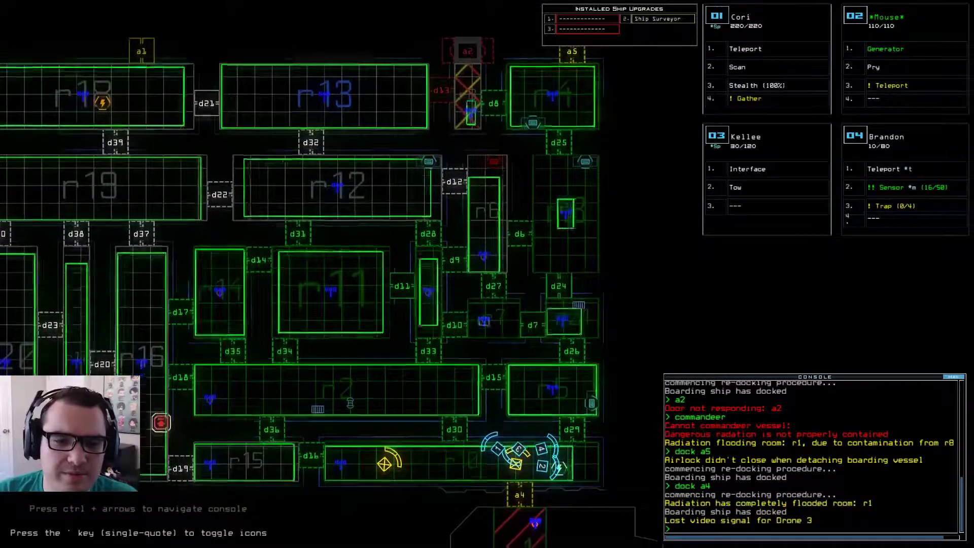
key(Down)
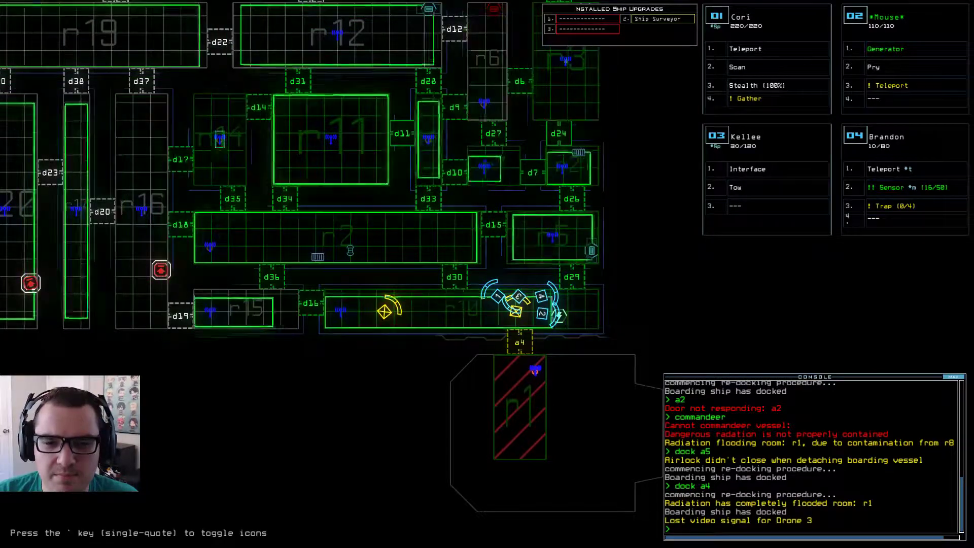
key(3)
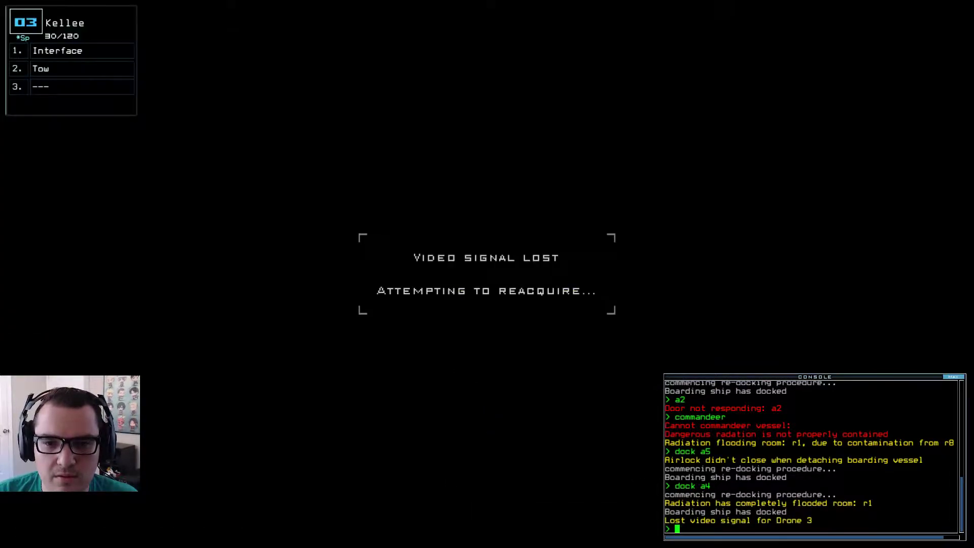
key(m)
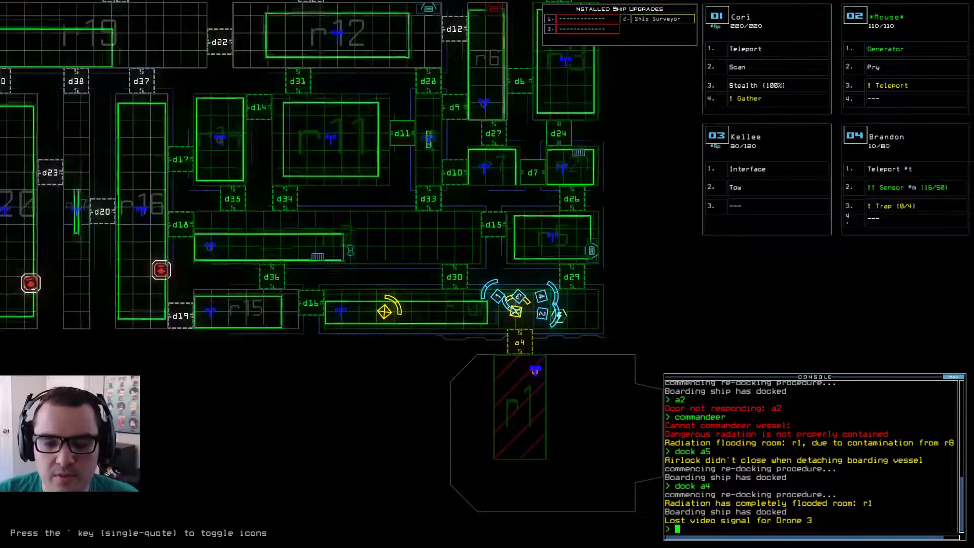
text(tow)
Step: Start and stop Kellee's tow of Matt, flipping between map and camera
key(Return)
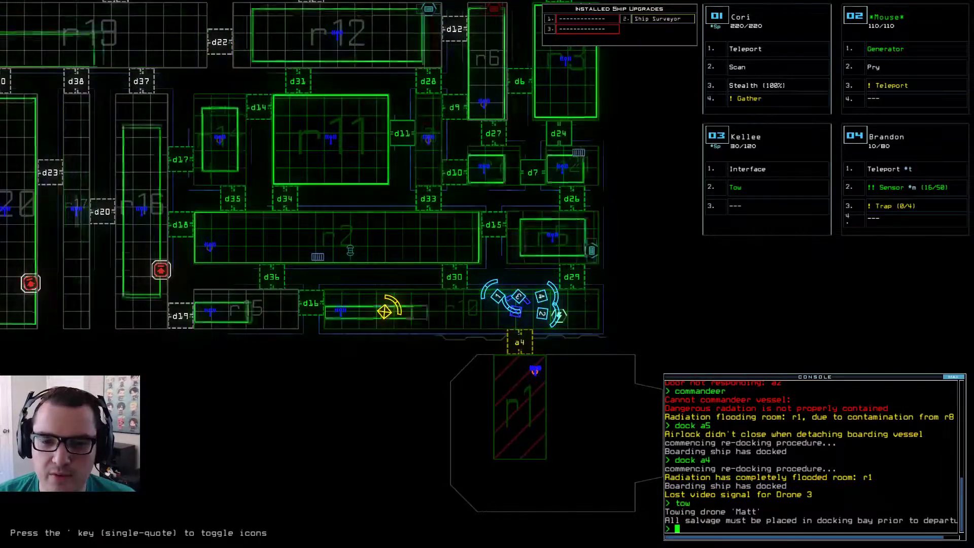
key(3)
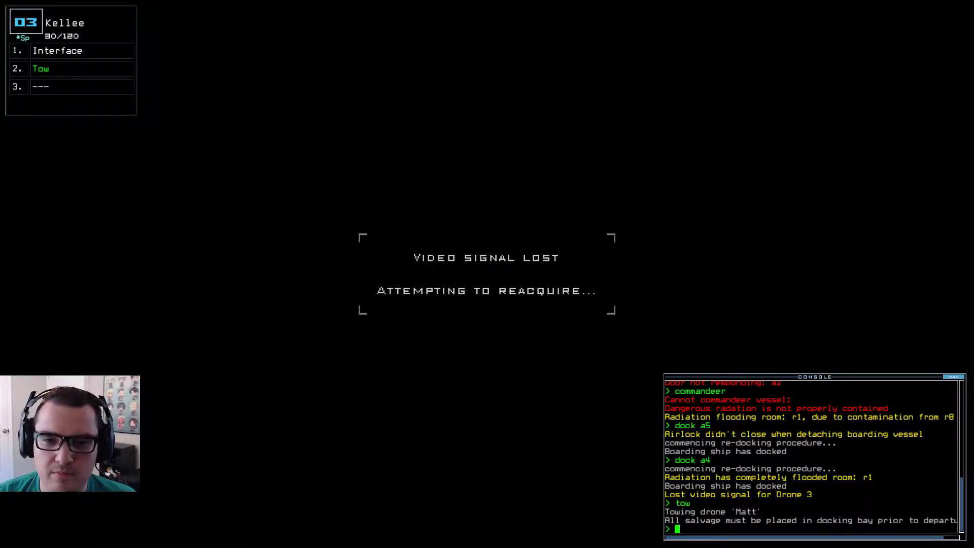
text(tow)
key(Return)
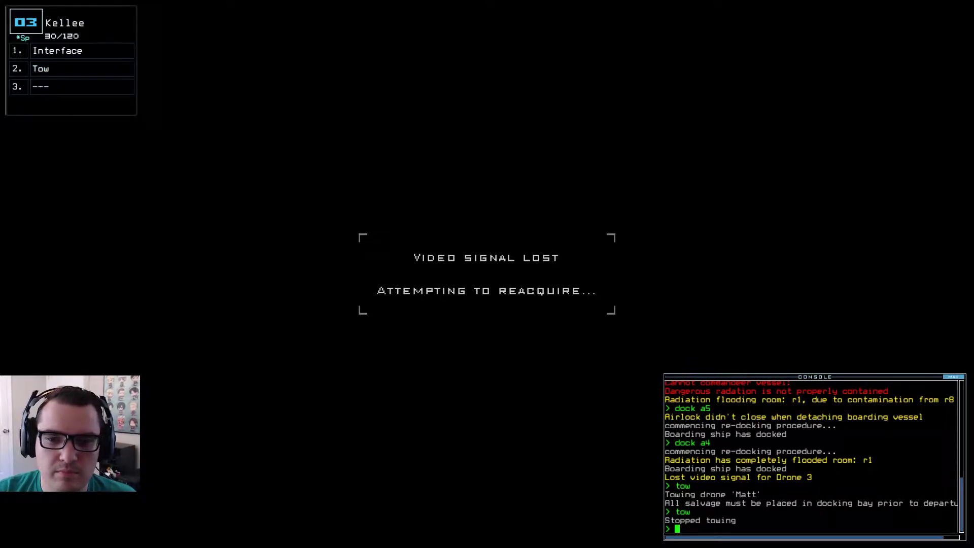
key(Return)
key(Return)
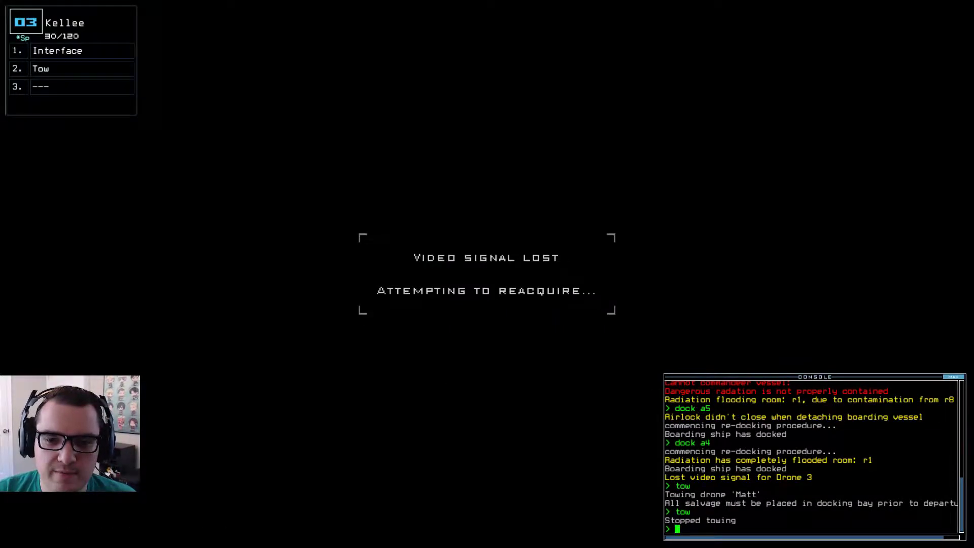
key(Return)
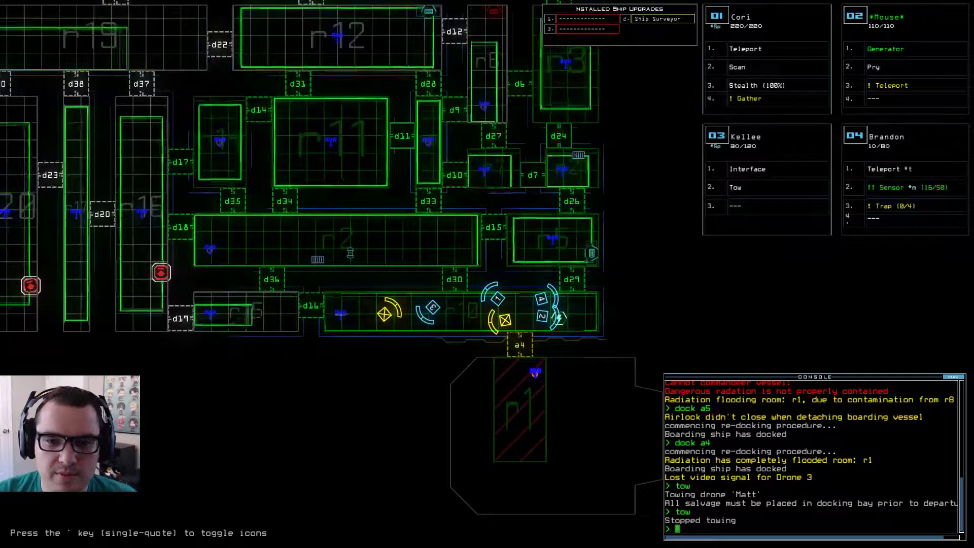
key(Return)
text(t)
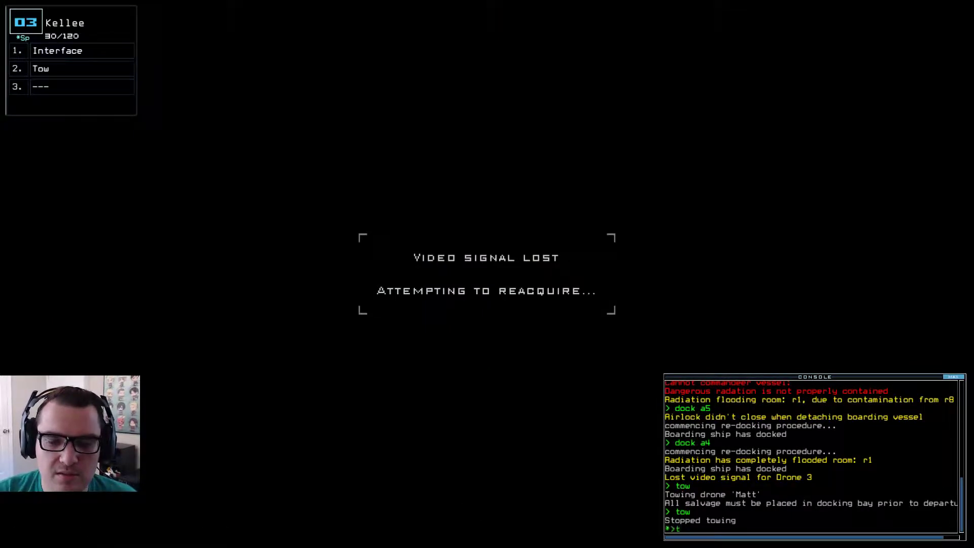
text(ow)
Step: Tow Twiki with Kellee, stopping and restarting the tow while checking the map
key(Return)
key(Return)
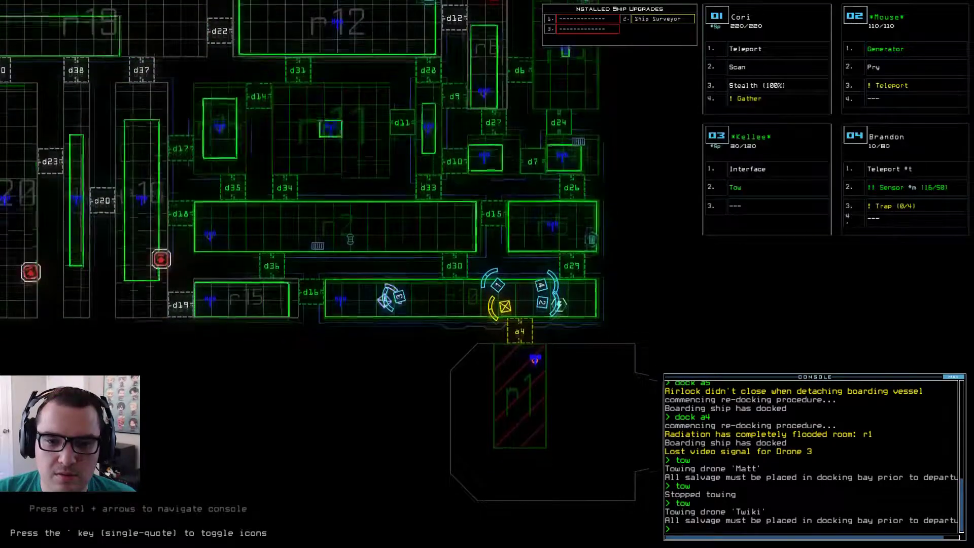
key(Return)
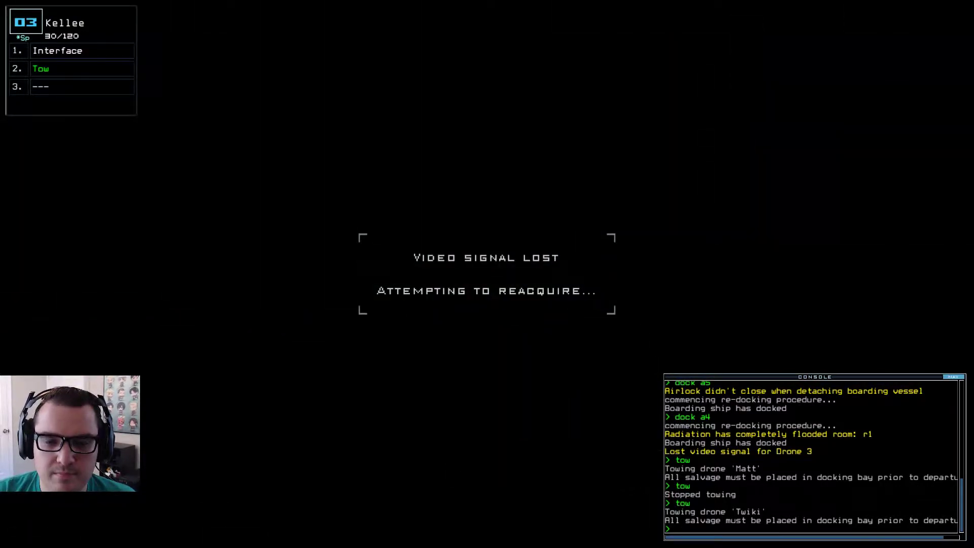
key(Return)
key(Return)
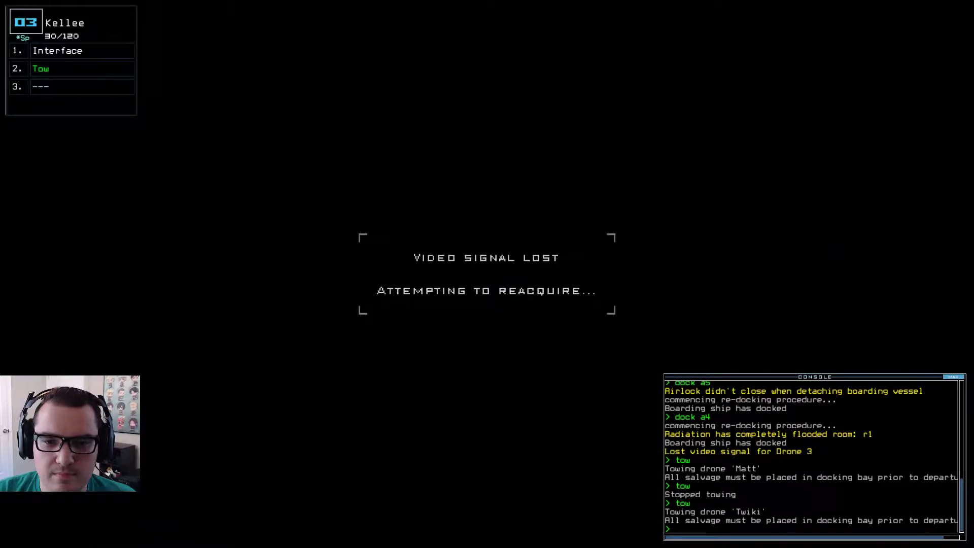
key(Return)
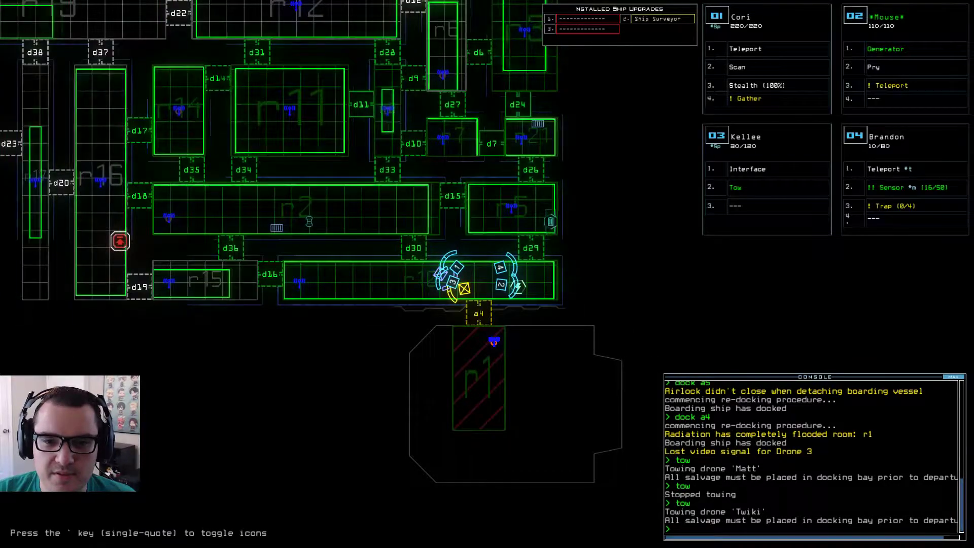
key(Return)
key(Return)
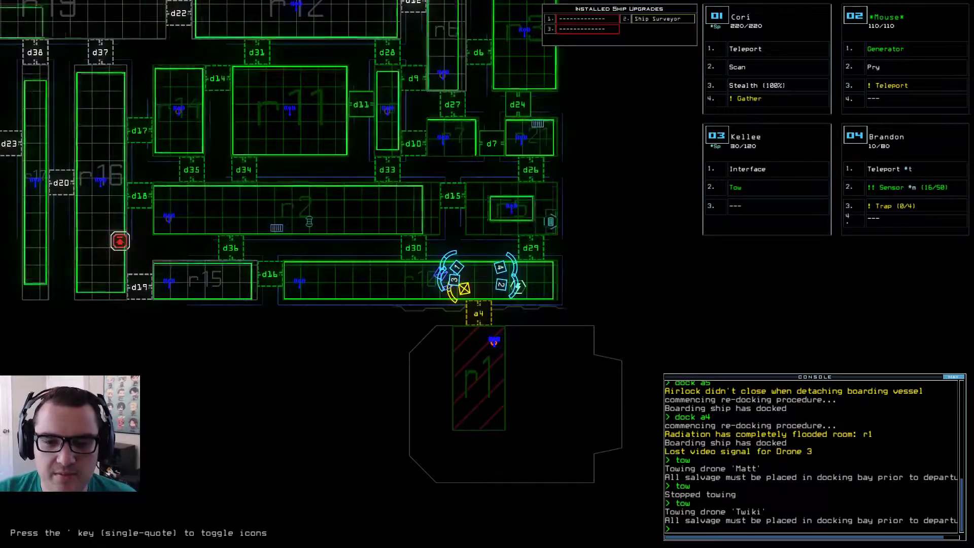
text(tow)
key(Return)
text(tow)
key(Return)
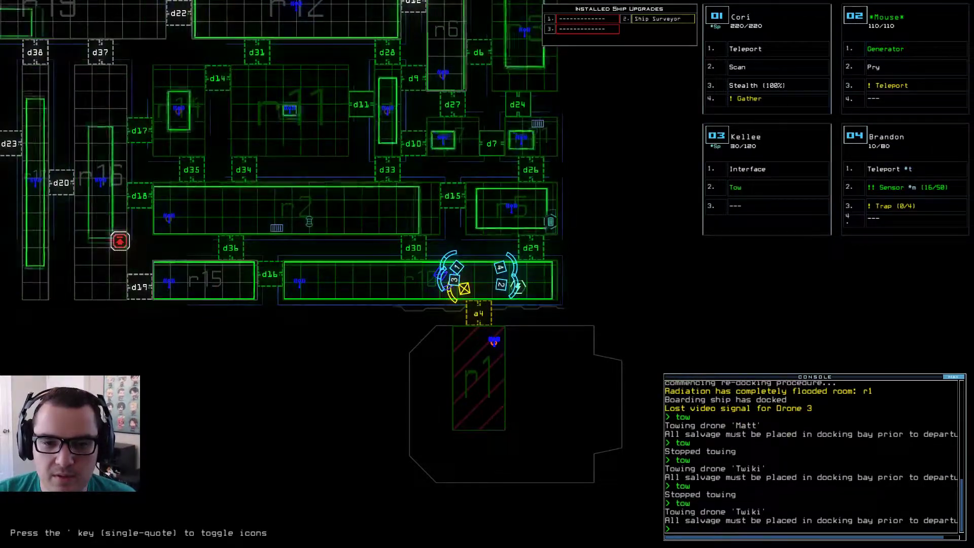
text(tow)
key(Return)
Step: Move Kellee's Tow upgrade into Cori's empty slot
key(1)
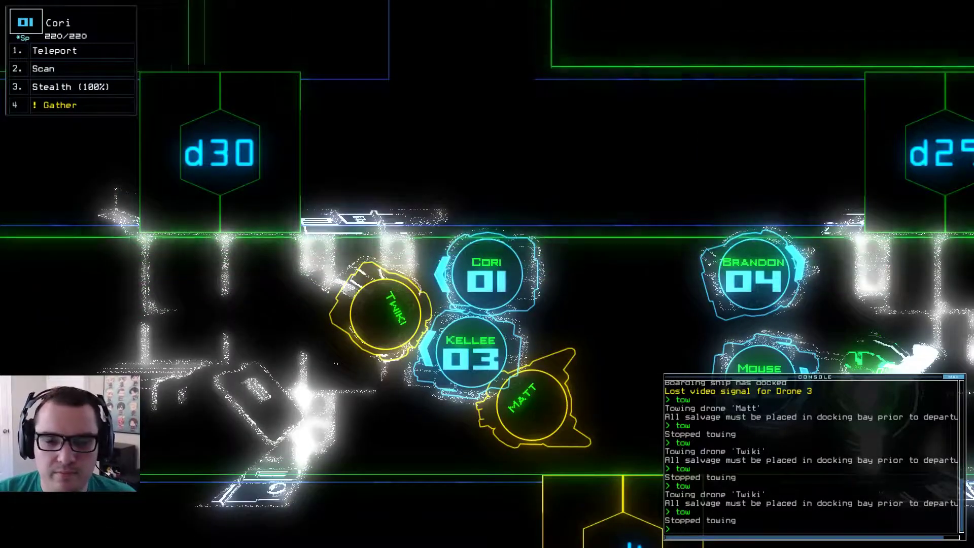
text(swap 3)
key(Return)
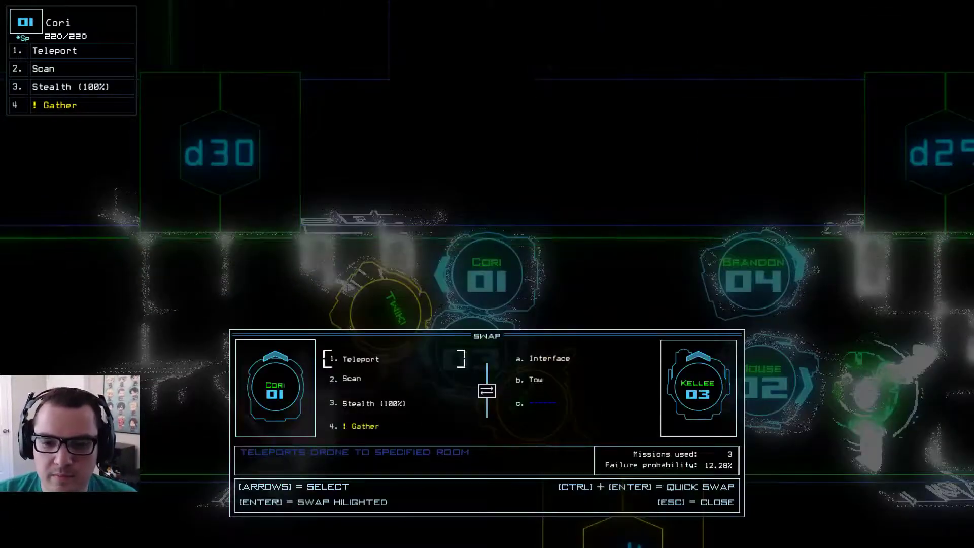
key(Right)
key(Left)
key(Down)
key(Down)
key(Up)
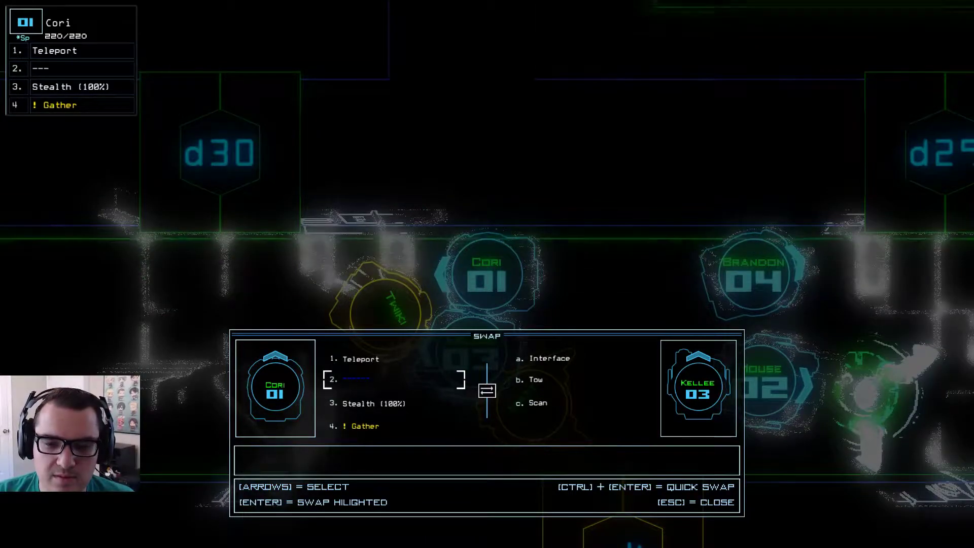
key(Return)
key(Right)
key(Tab)
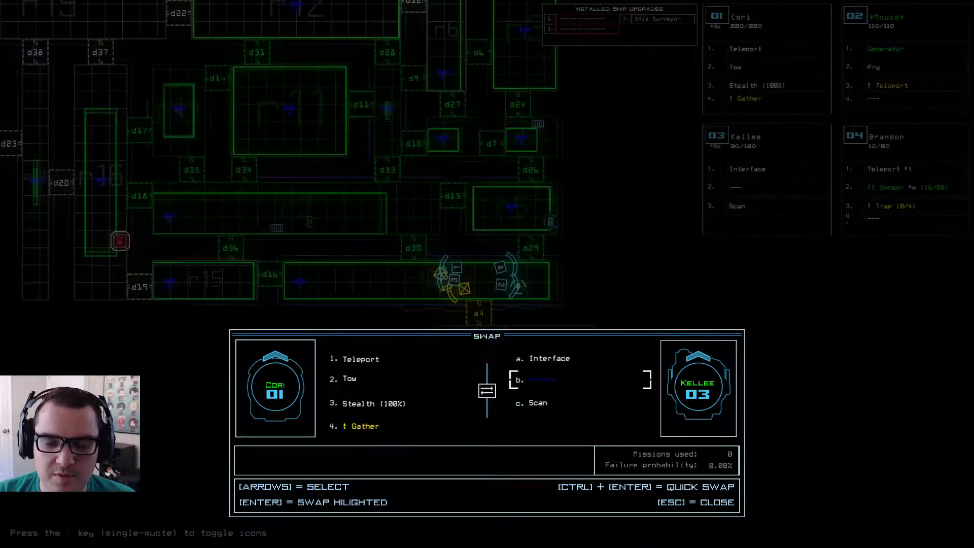
key(Tab)
key(Escape)
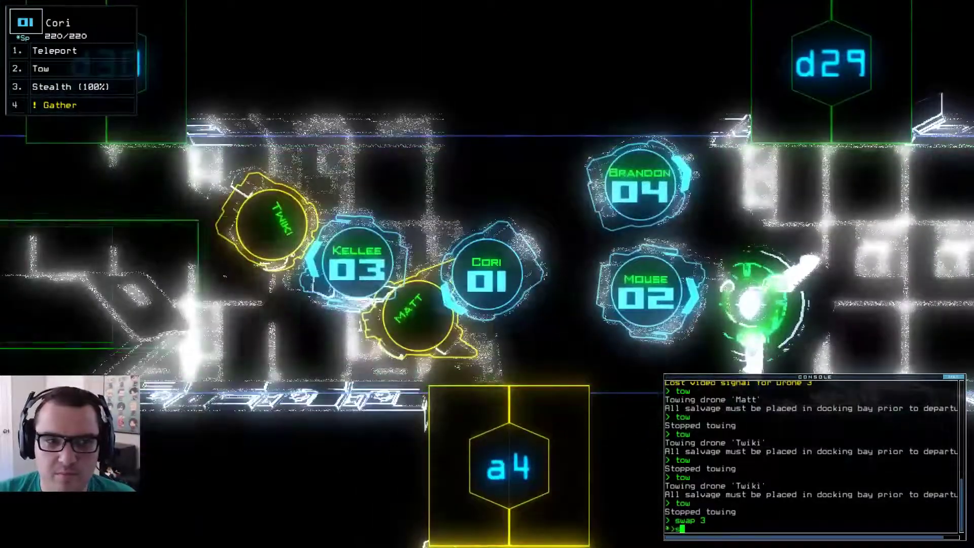
text(swap 2)
Step: Leave Cori's upgrade exchange with Matt unchanged, then take control of Mouse
key(Return)
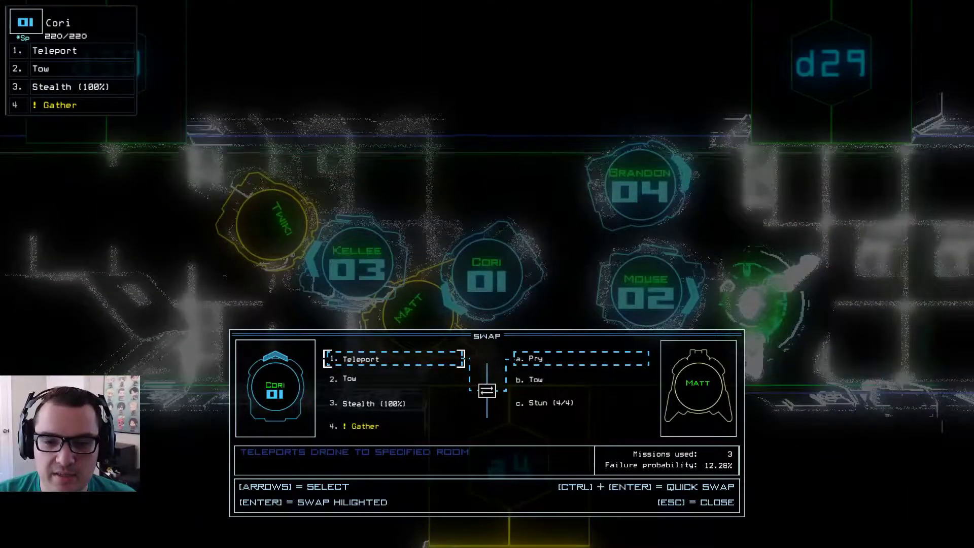
key(Tab)
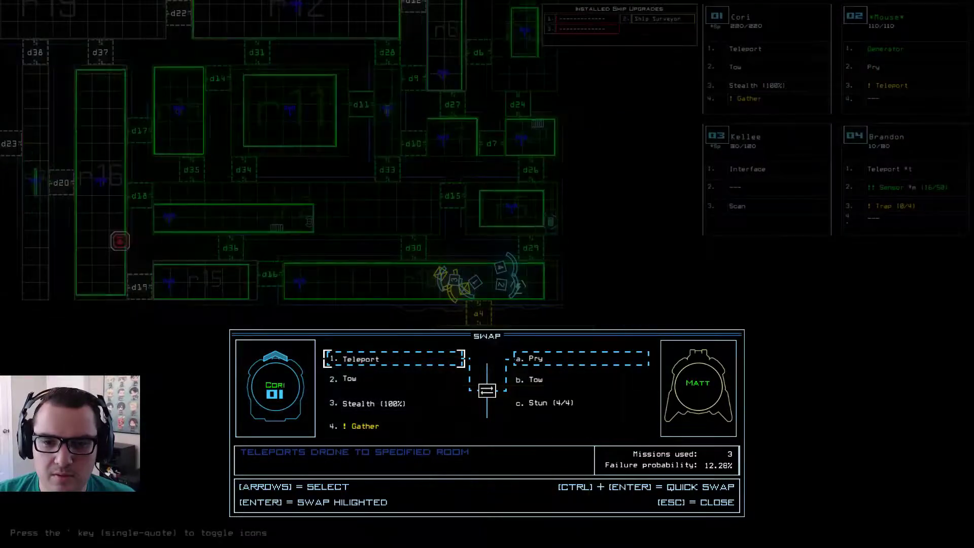
key(Tab)
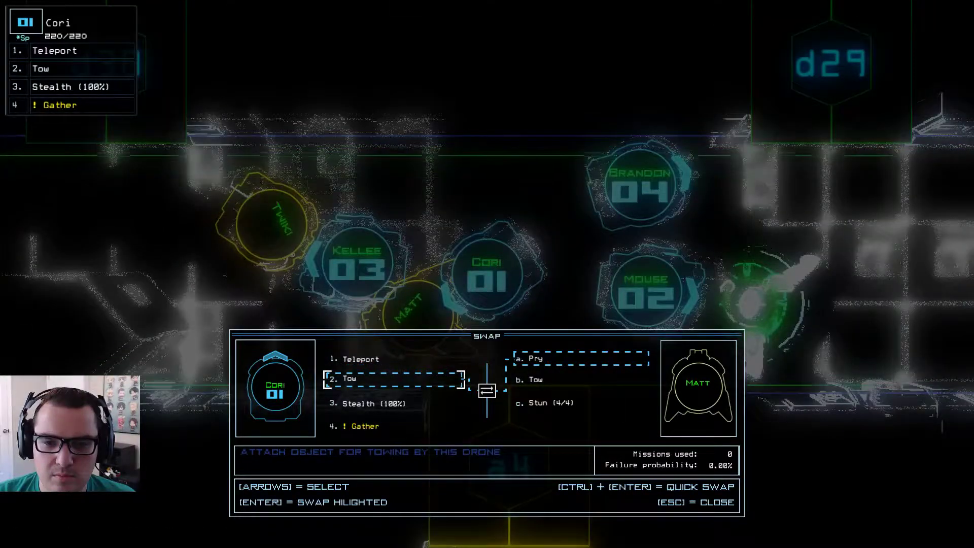
key(Escape)
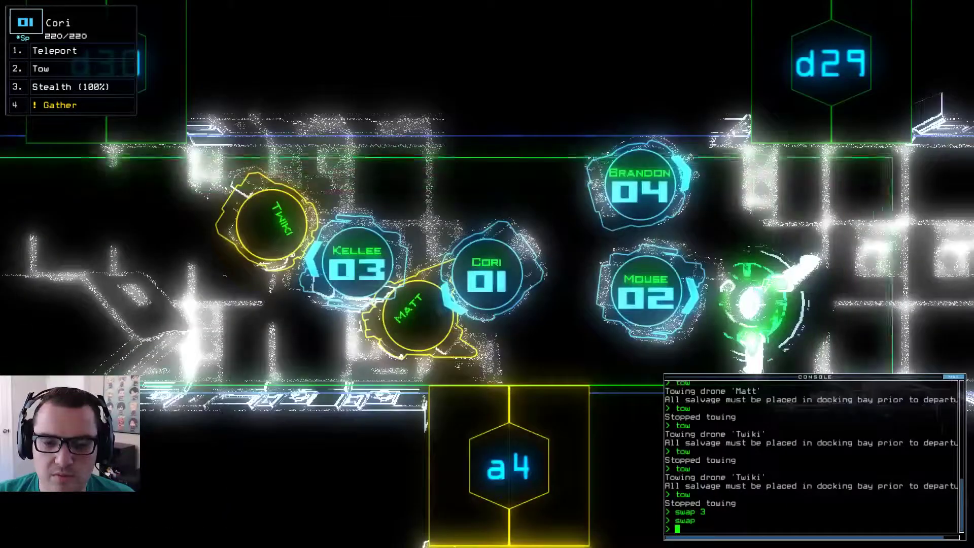
key(4)
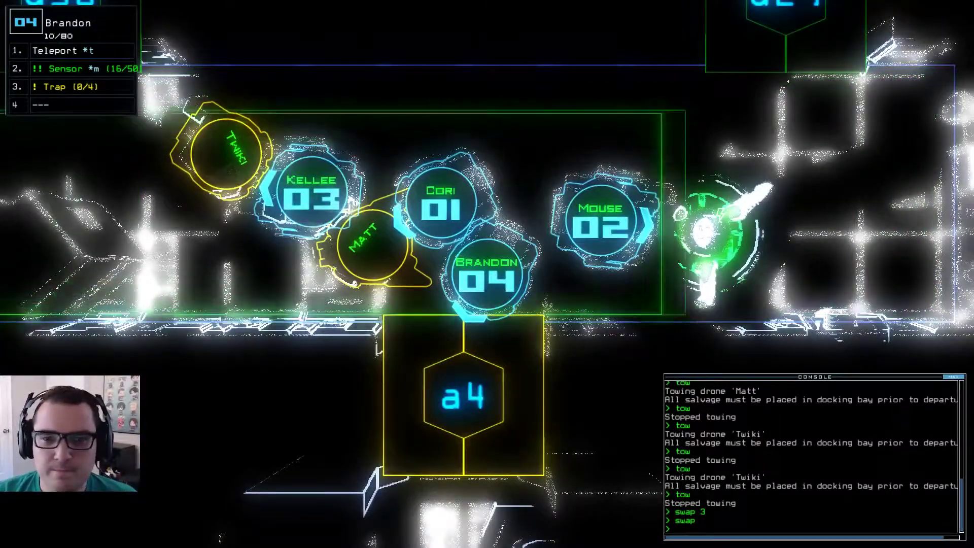
key(2)
key(1)
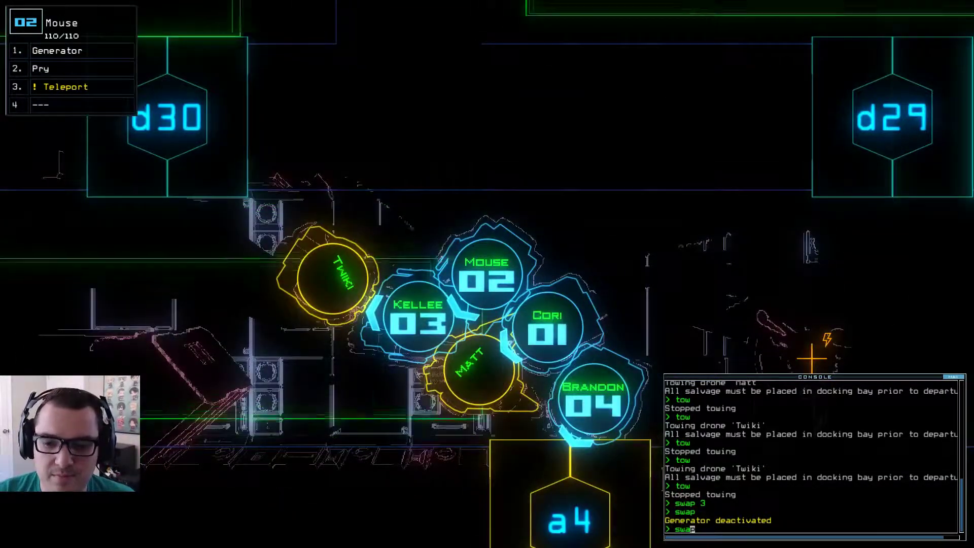
text(swap)
Step: Give Mouse Matt's Tow upgrade, leaving the exchange with Twiki unchanged
key(Return)
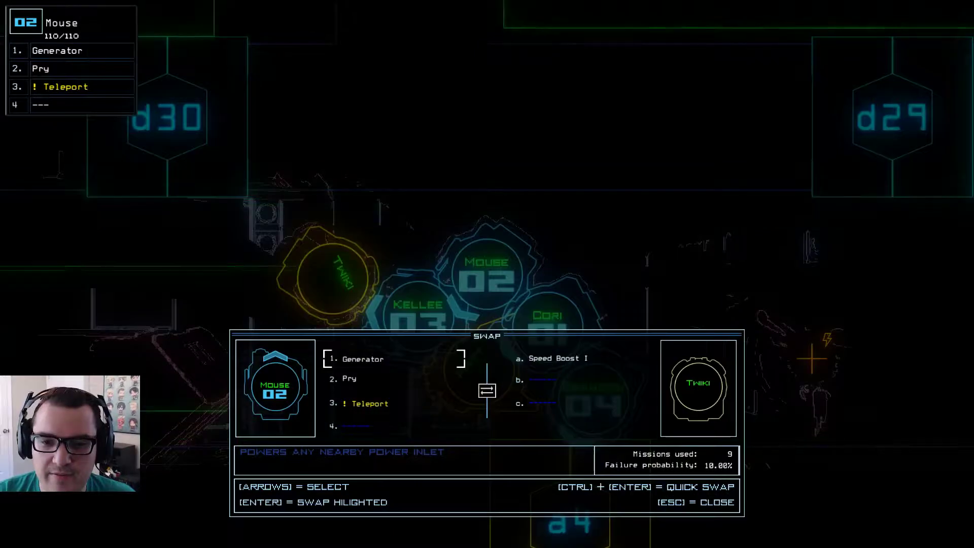
key(Escape)
text(swap 6)
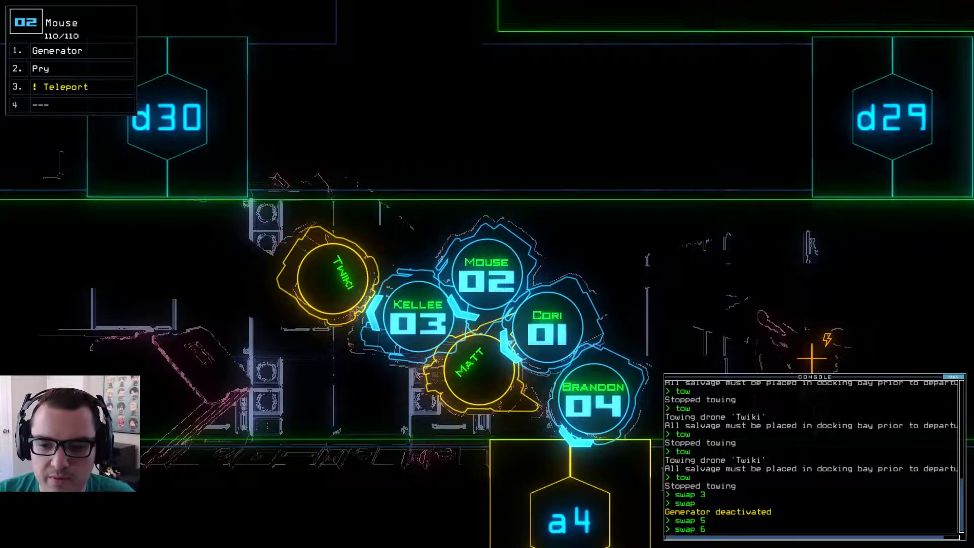
key(Return)
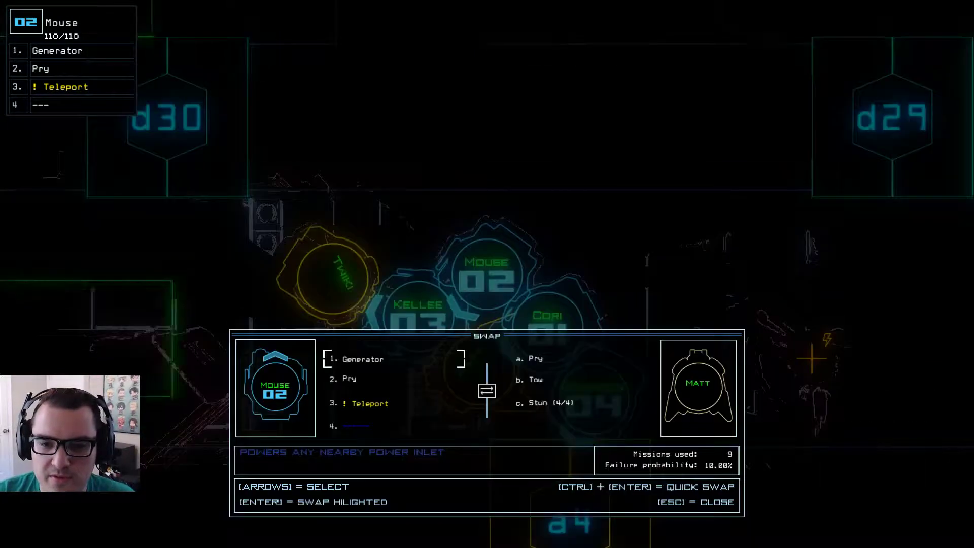
key(Right)
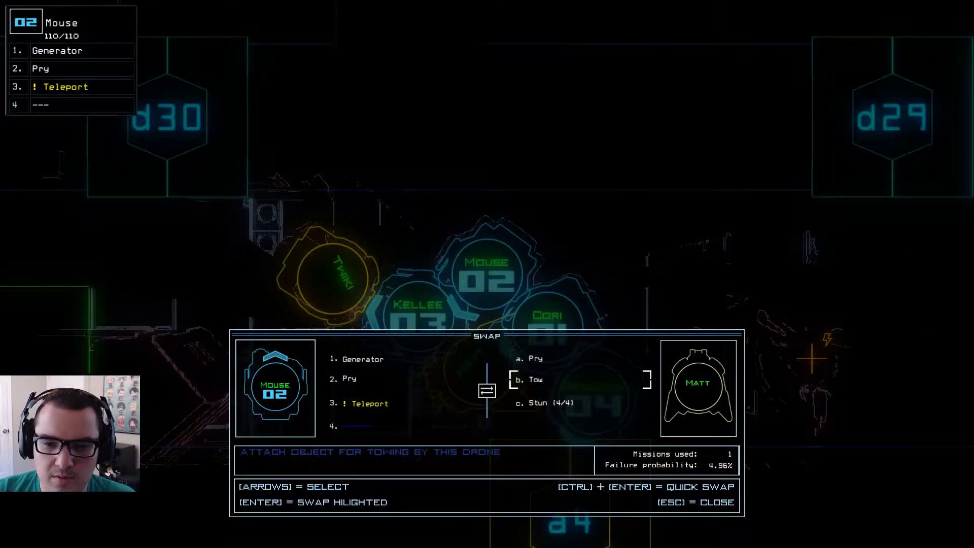
key(Escape)
text(t)
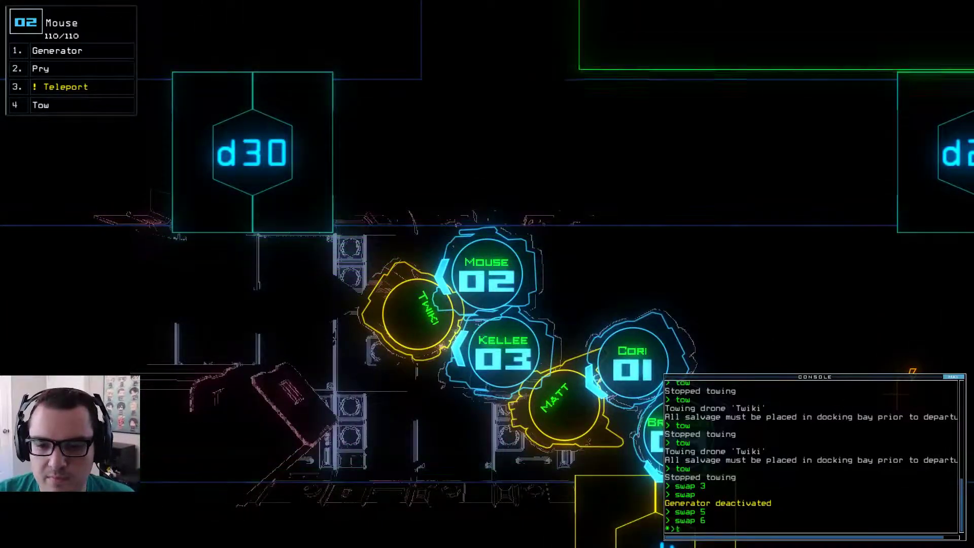
Step: Have Mouse tow Twiki and Cori tow Matt
key(4)
key(Tab)
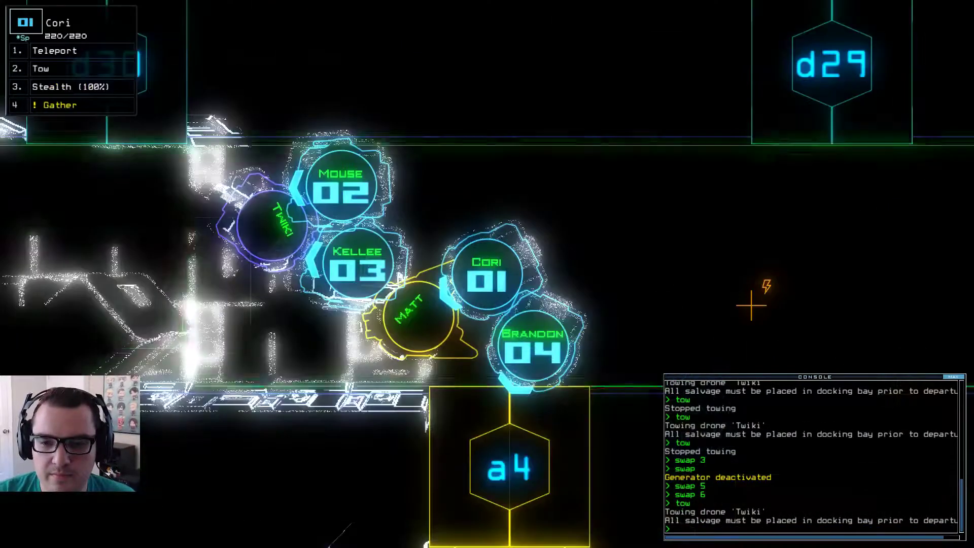
key(2)
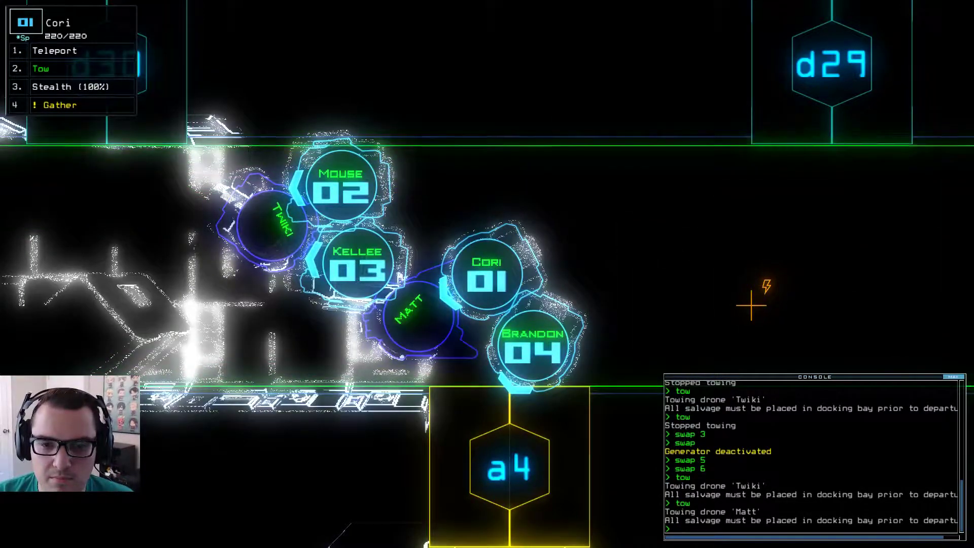
key(space)
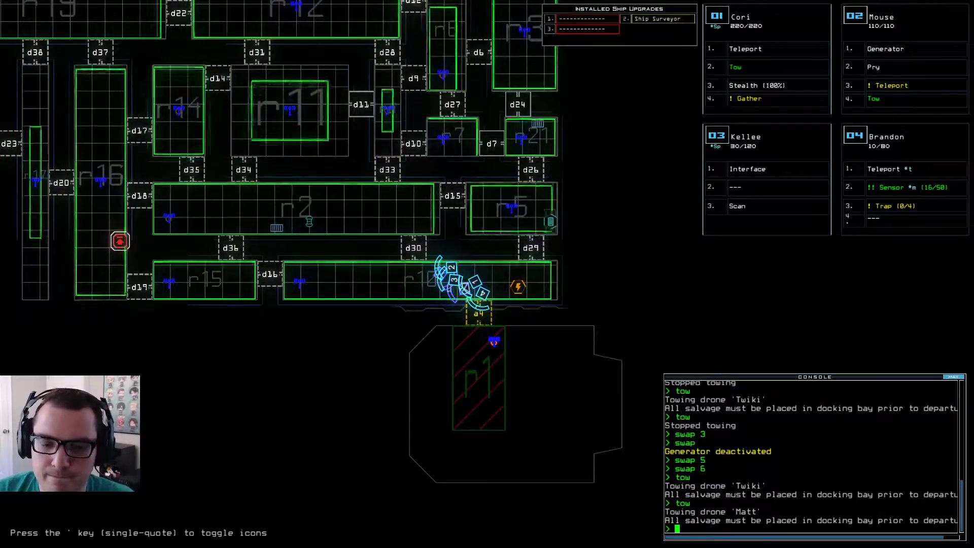
text(av)
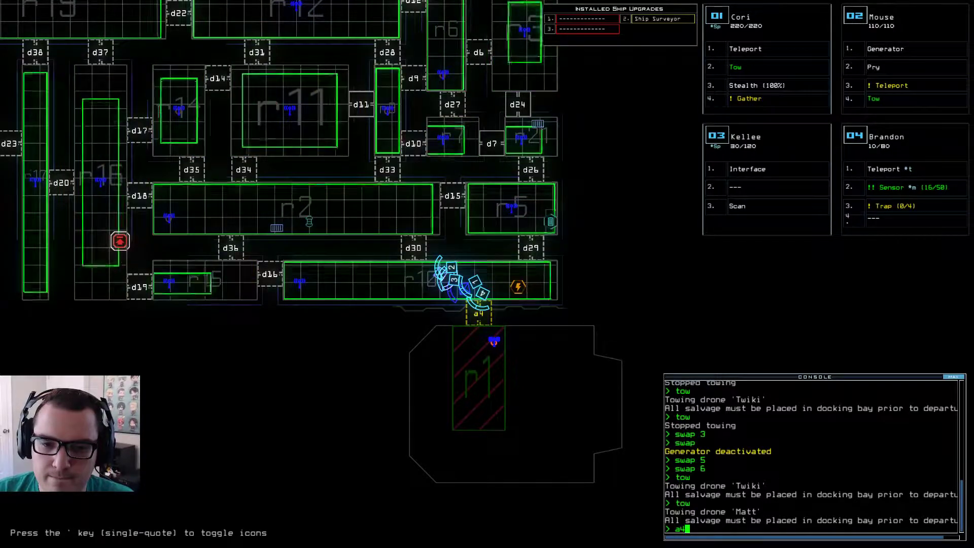
Step: Run 'a4', teleport Brandon to r1 with 'teleport 4 r1', and end the mission
key(Return)
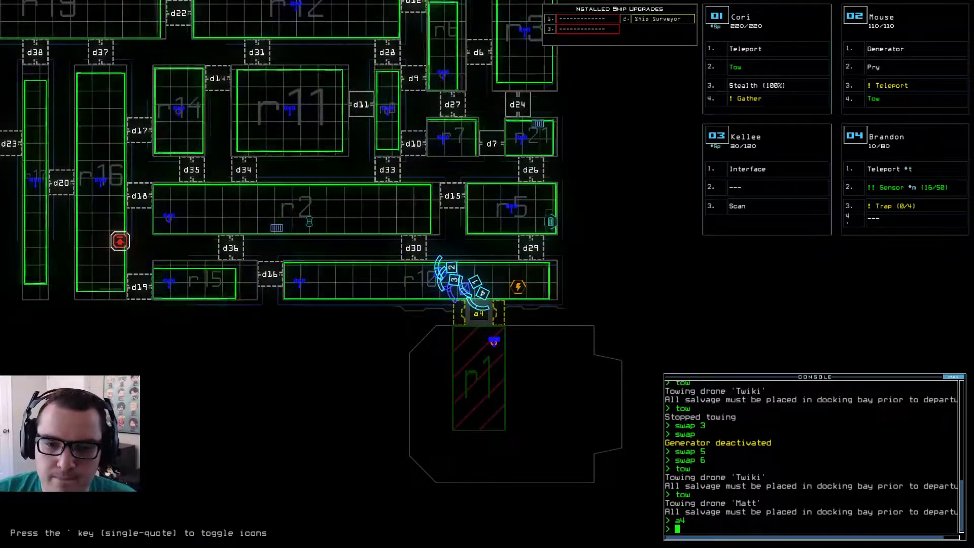
text(teleport 4r1)
key(Return)
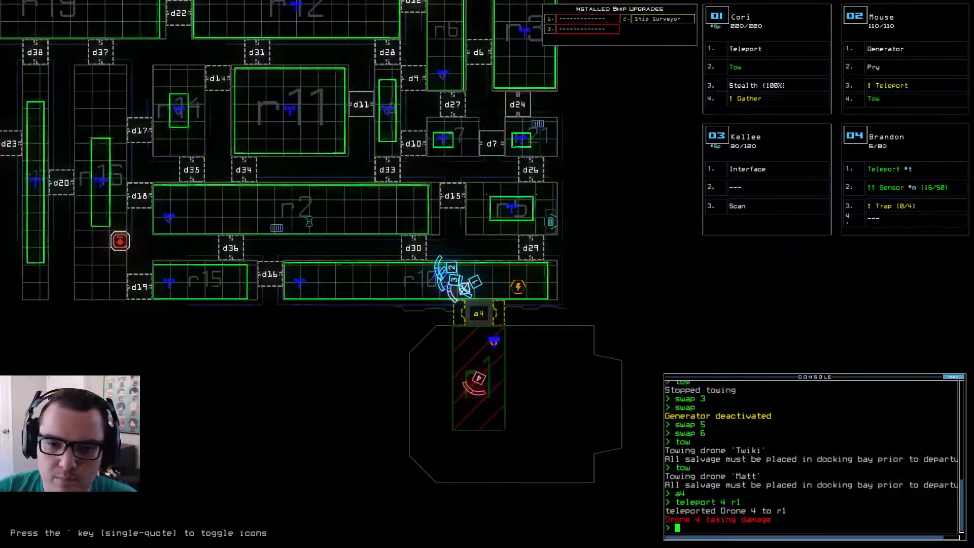
text(end)
key(Return)
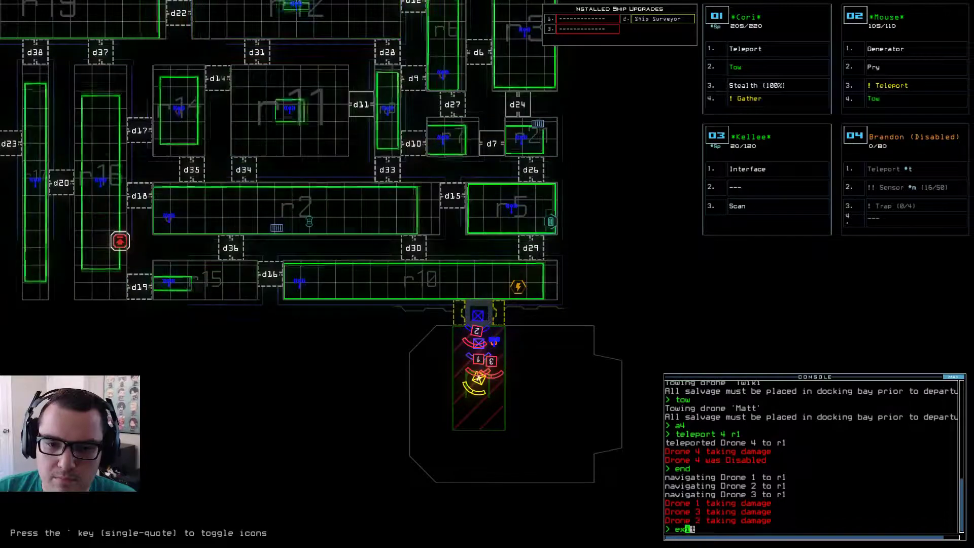
text(exit)
Step: Exit the derelict and dismiss the mission summary showing 11 scrap and 1 fuel
key(Return)
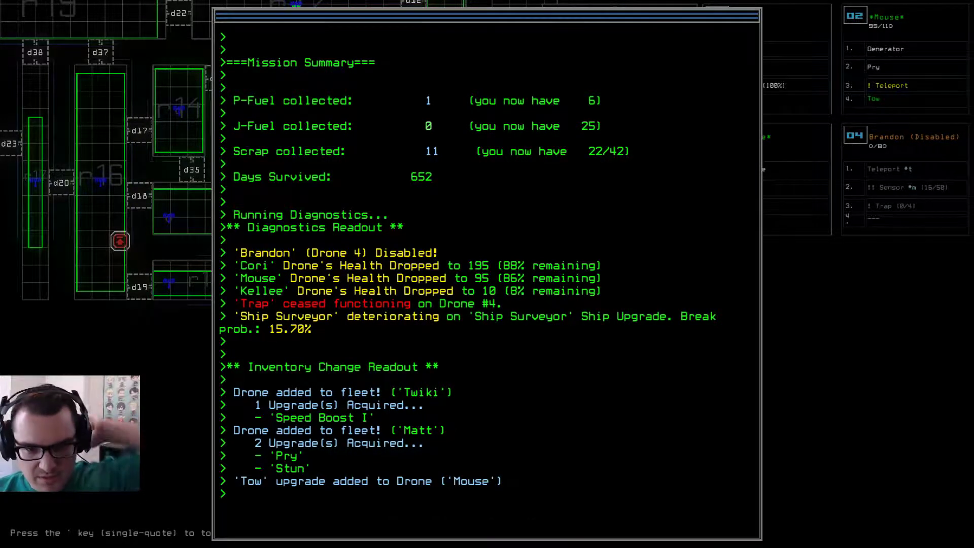
key(Return)
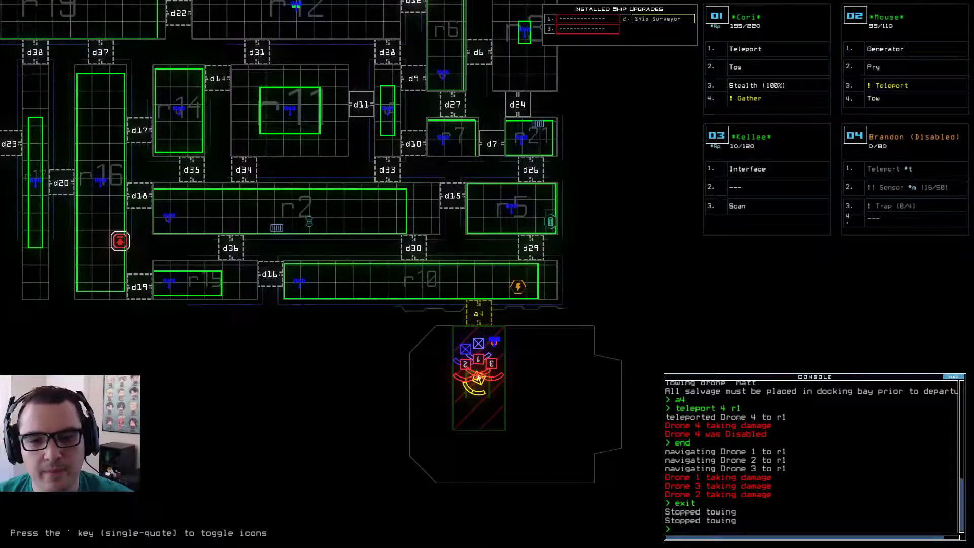
key(Escape)
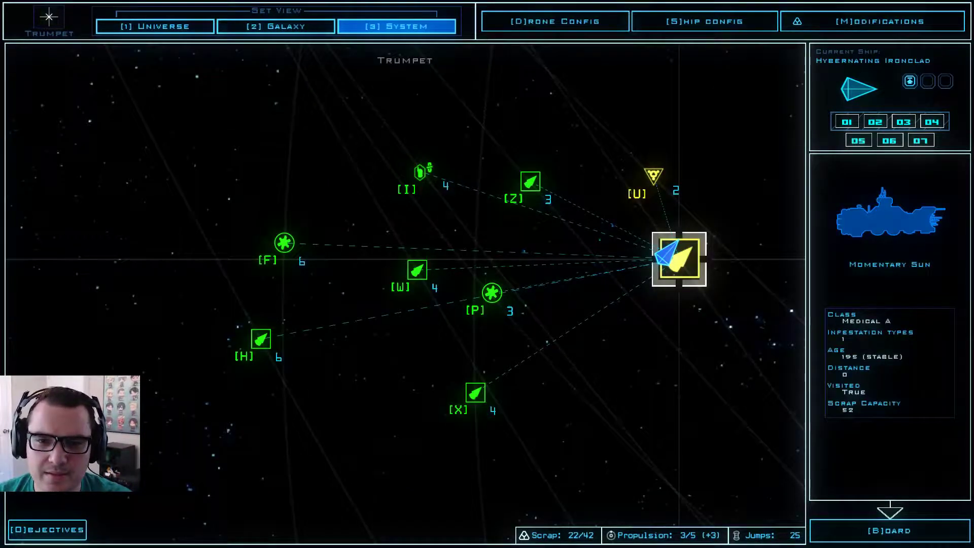
Step: Browse nearby Trumpet map nodes, including the Longline derelict and the P fuel depot
key(Up)
key(Left)
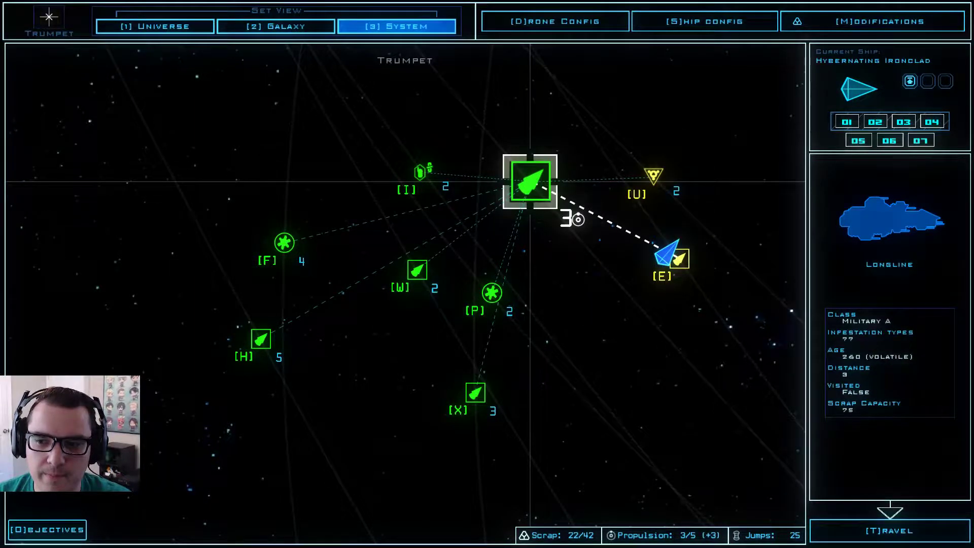
key(Escape)
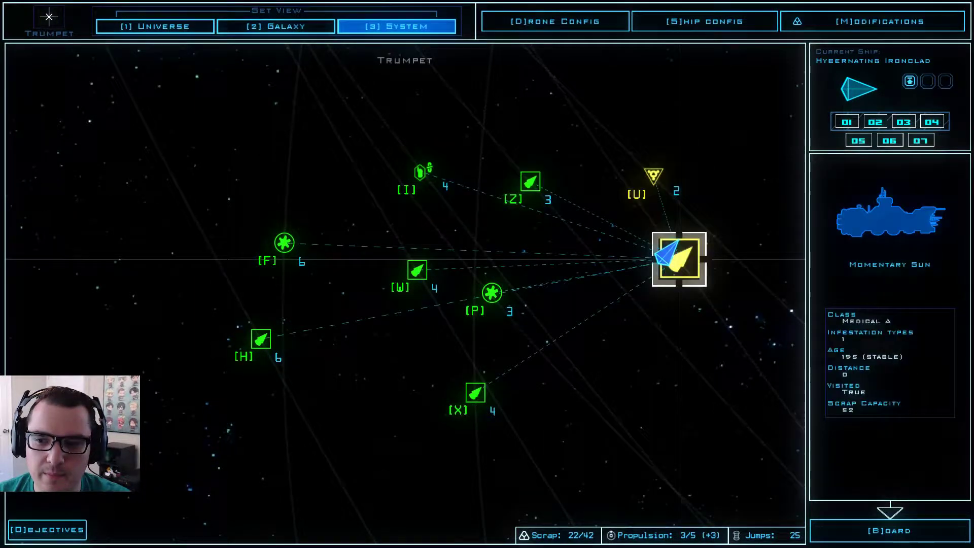
key(Up)
key(Left)
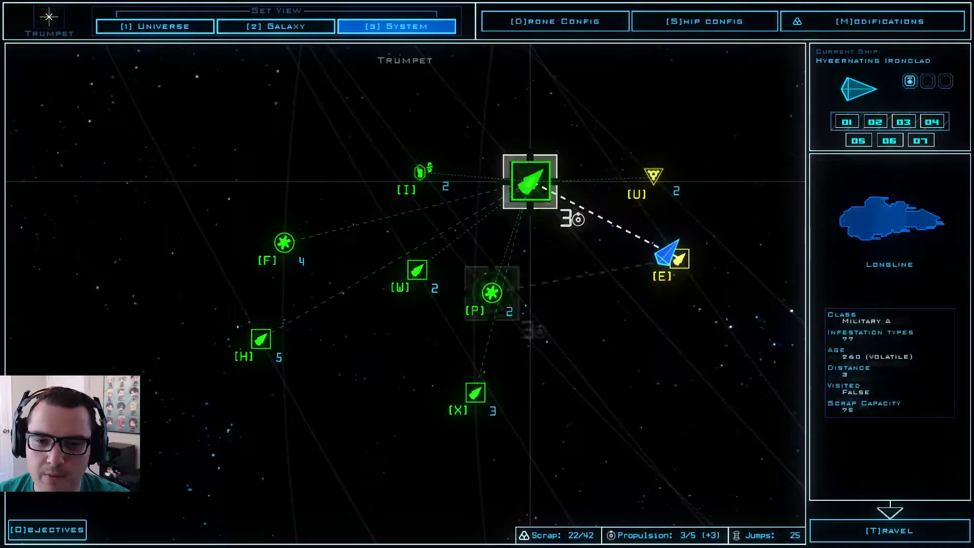
key(Down)
key(Up)
key(Escape)
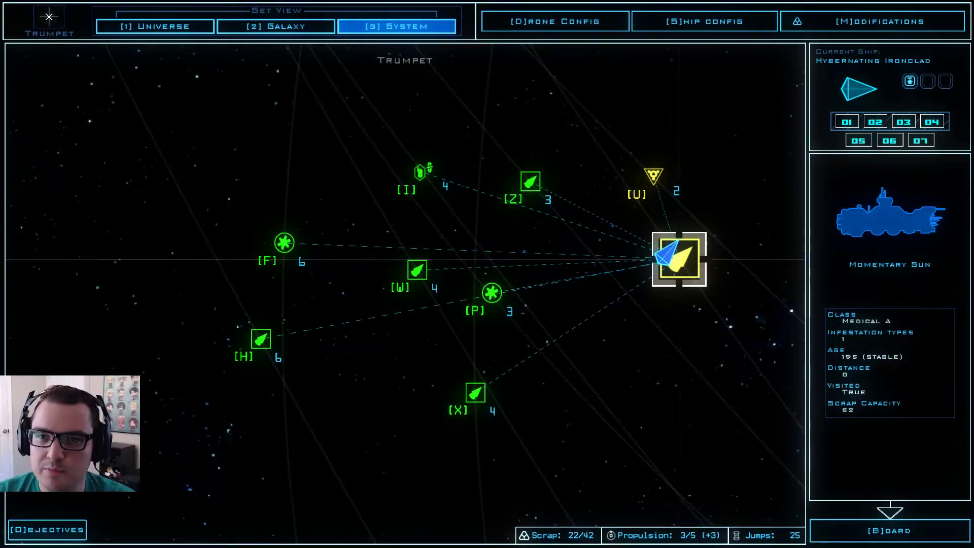
key(d)
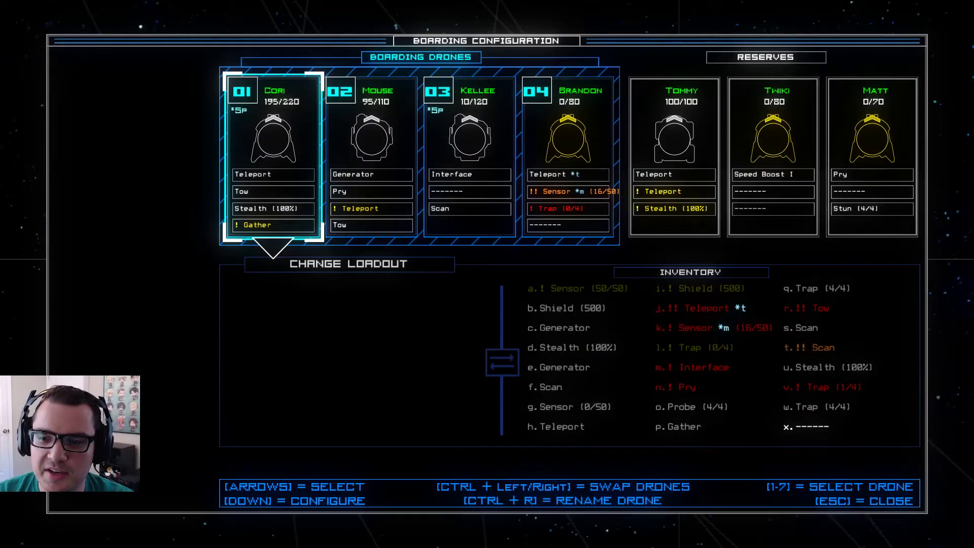